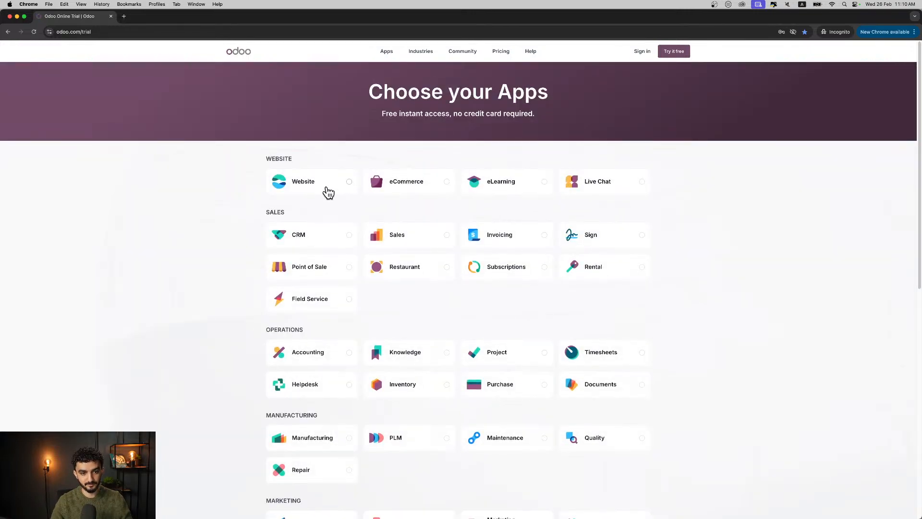
# - Select the Website, eCommerce, CRM and Sales apps for the free trial
pyautogui.click(329, 192)
pyautogui.click(349, 189)
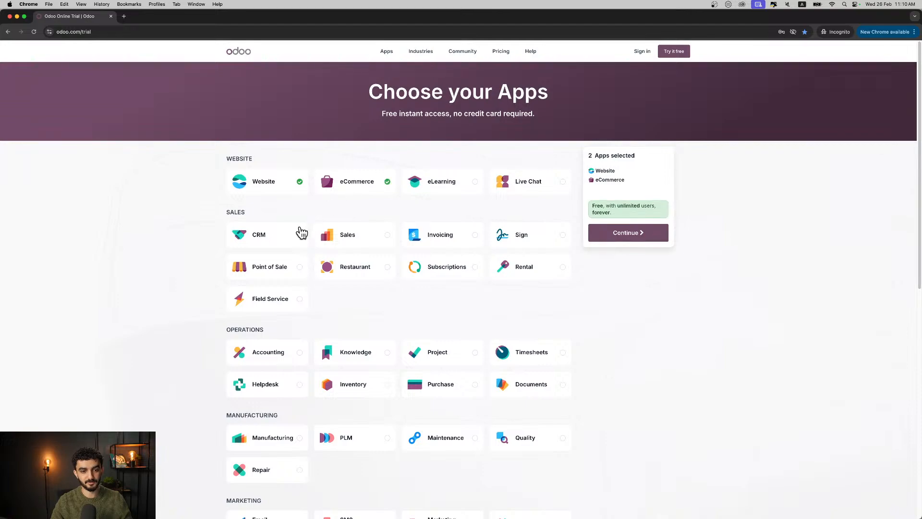
pyautogui.click(301, 234)
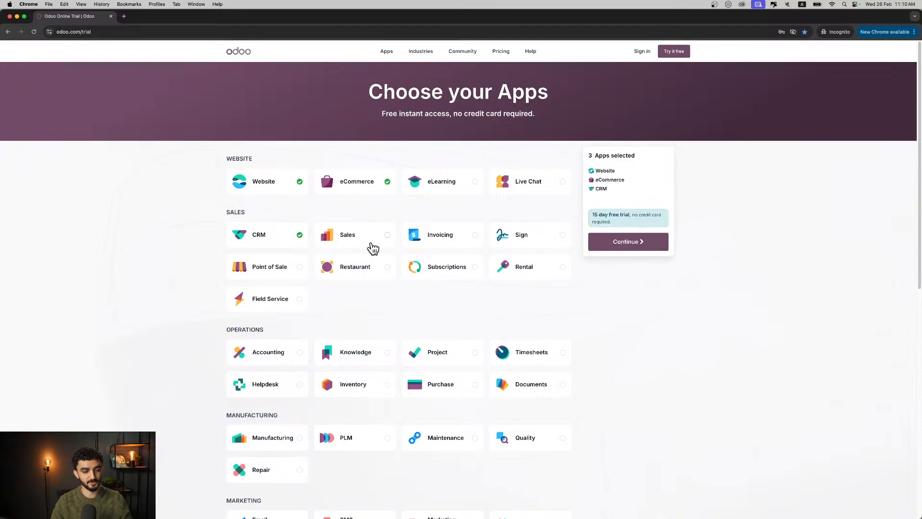
pyautogui.click(372, 245)
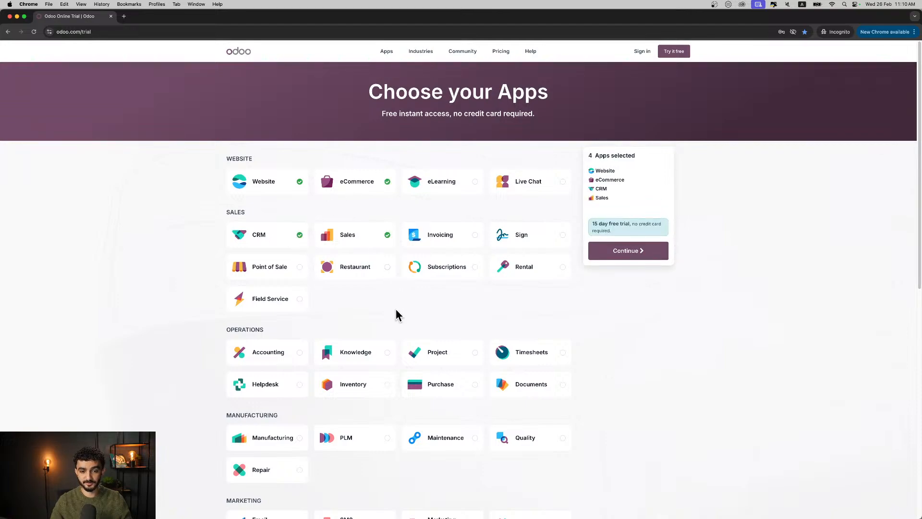
# - Add Accounting, Inventory, Purchase, Email Marketing and Social Marketing to the trial apps and continue to the sign-up form
pyautogui.scroll(-3, 452, 301)
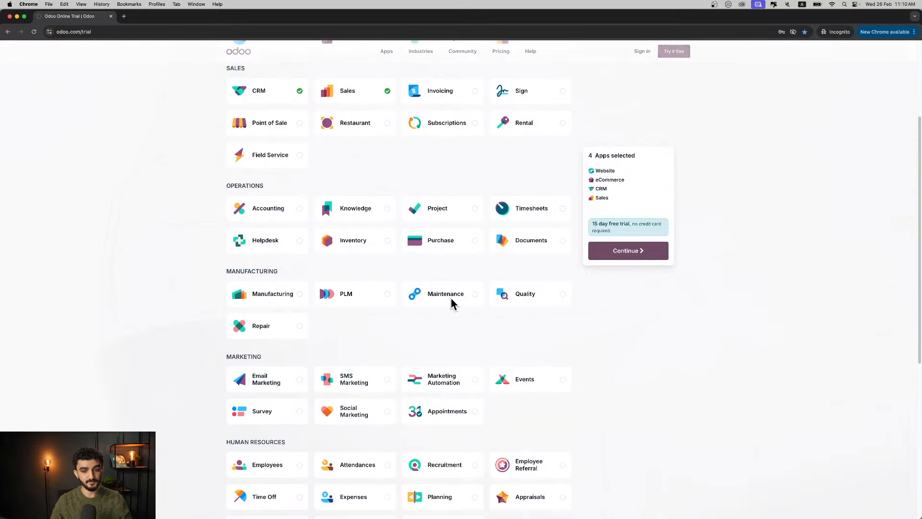
pyautogui.click(287, 224)
pyautogui.click(342, 251)
pyautogui.click(414, 252)
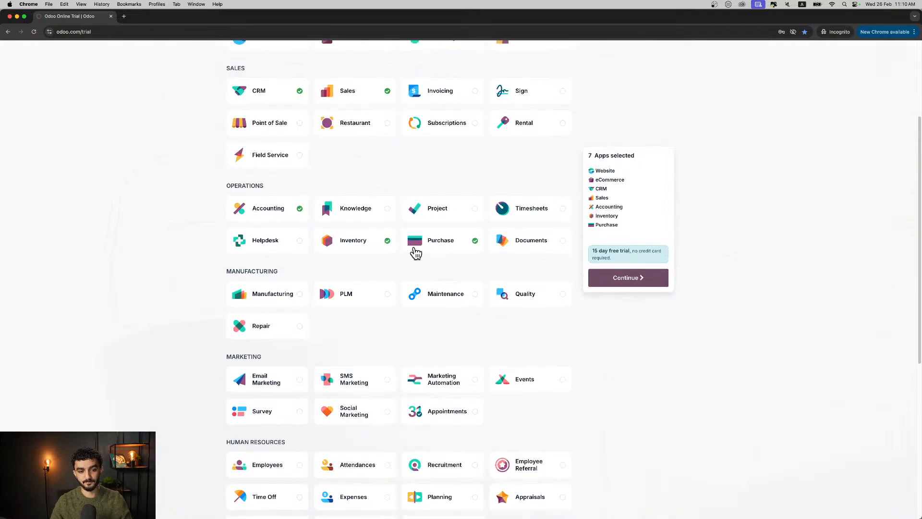
pyautogui.scroll(-1, 396, 318)
pyautogui.click(303, 327)
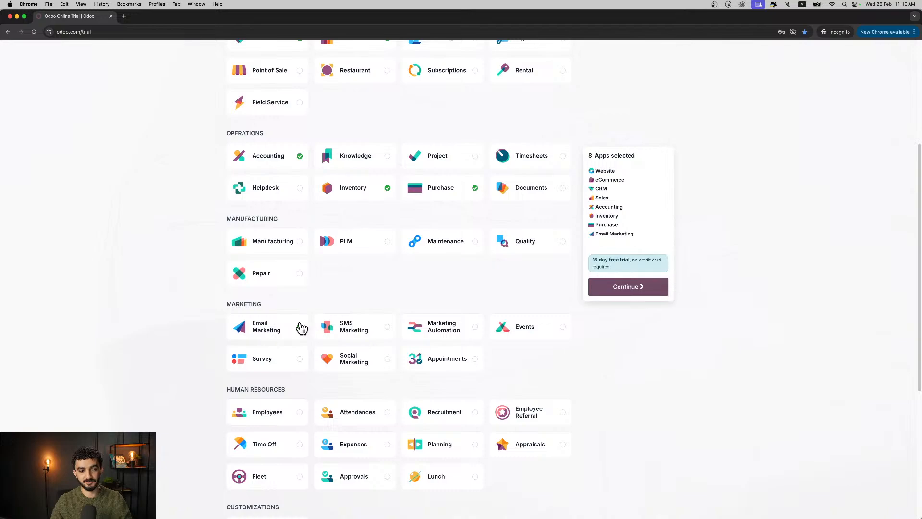
pyautogui.click(333, 354)
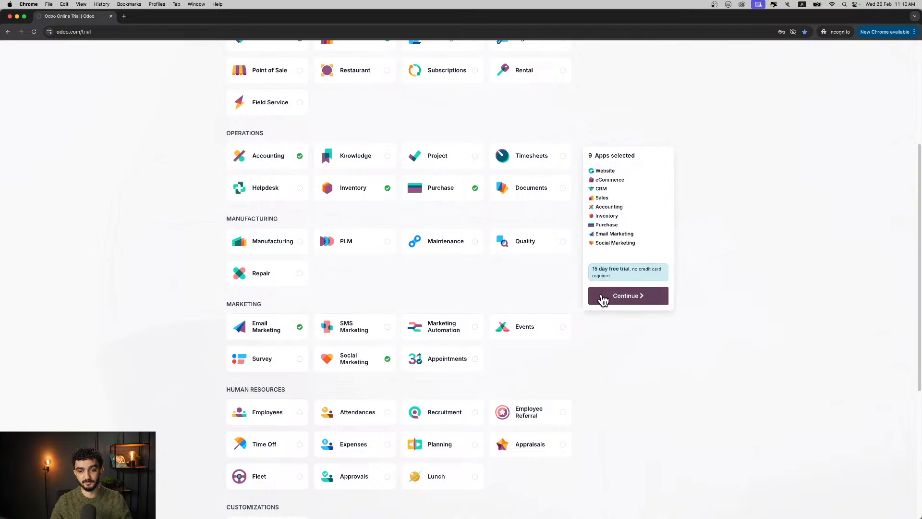
pyautogui.click(603, 297)
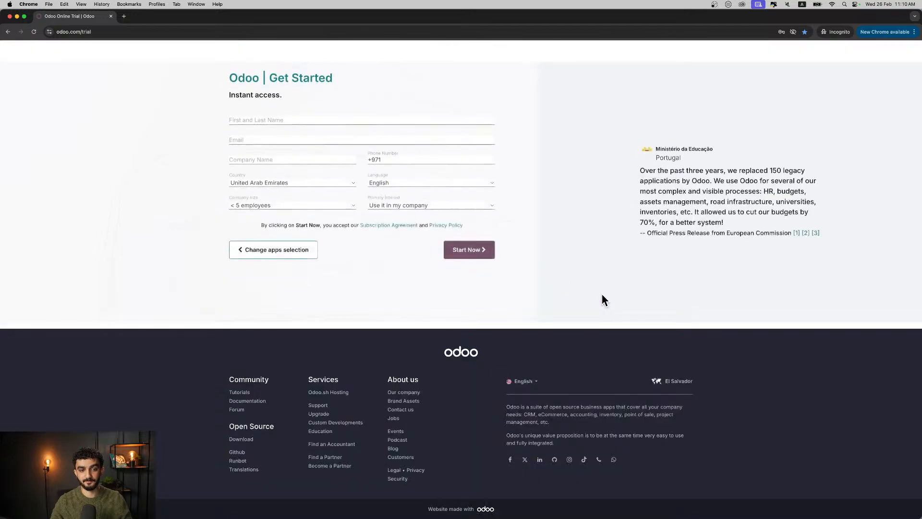
# - Fill in the trial sign-up form with the person's name, e-mail and phone number, and the company name Tshirt Company
pyautogui.click(333, 120)
pyautogui.write('Seif')
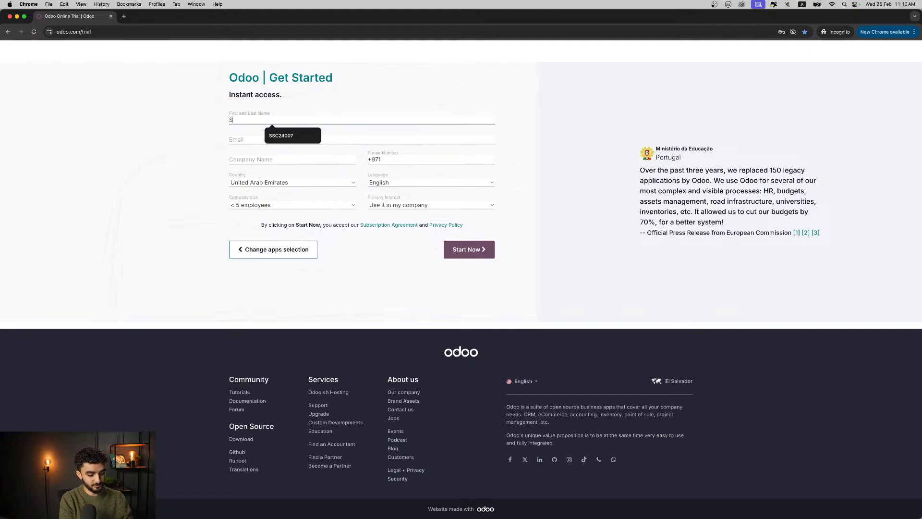
pyautogui.press('Tab')
pyautogui.write('email')
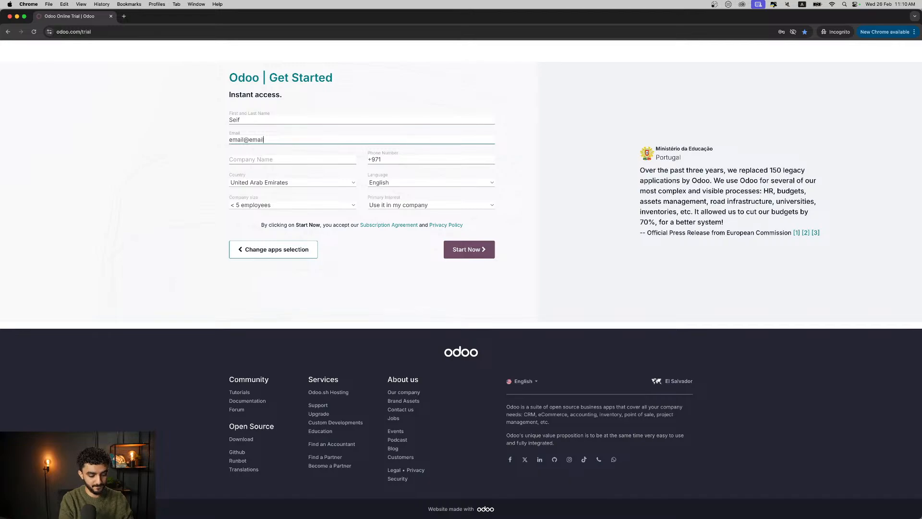
pyautogui.write('@email.com')
pyautogui.press('Tab')
pyautogui.write('Tshi')
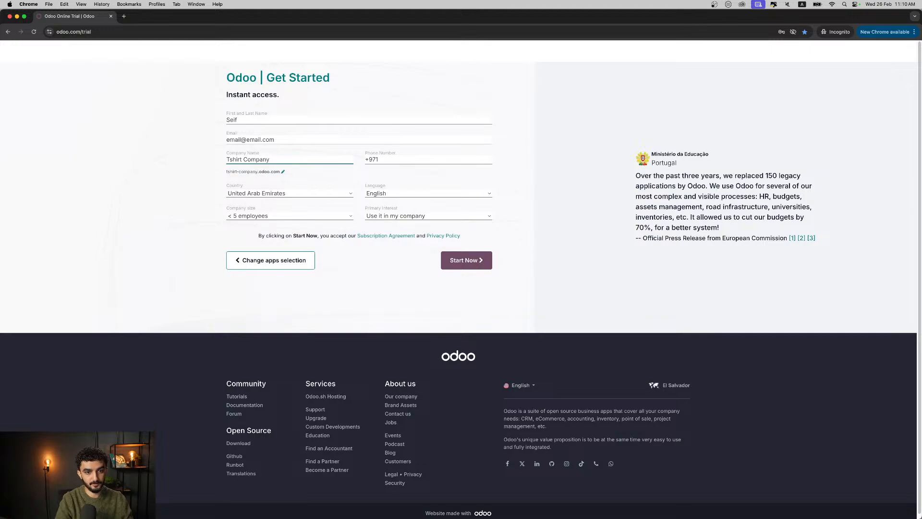
pyautogui.click(387, 157)
pyautogui.write('000')
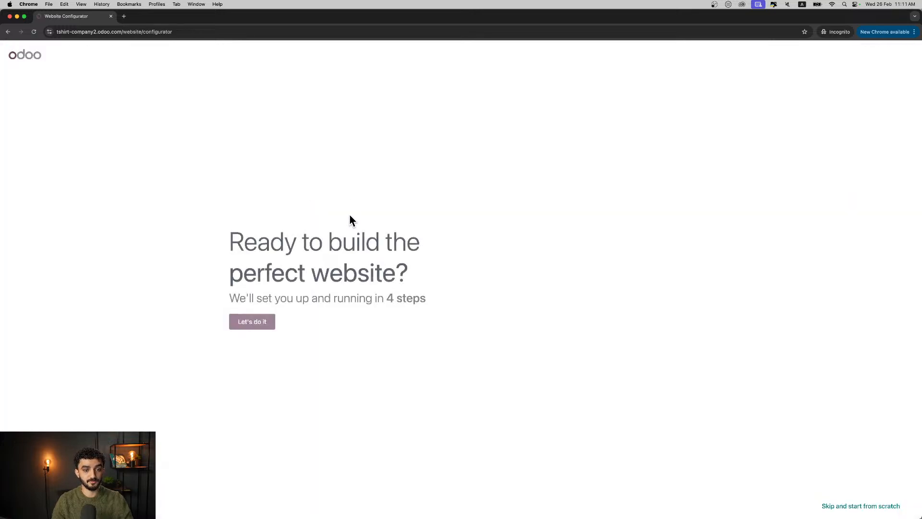
# - Configure the new site as a business website for a clothing store business with the main objective to sell more
pyautogui.click(267, 321)
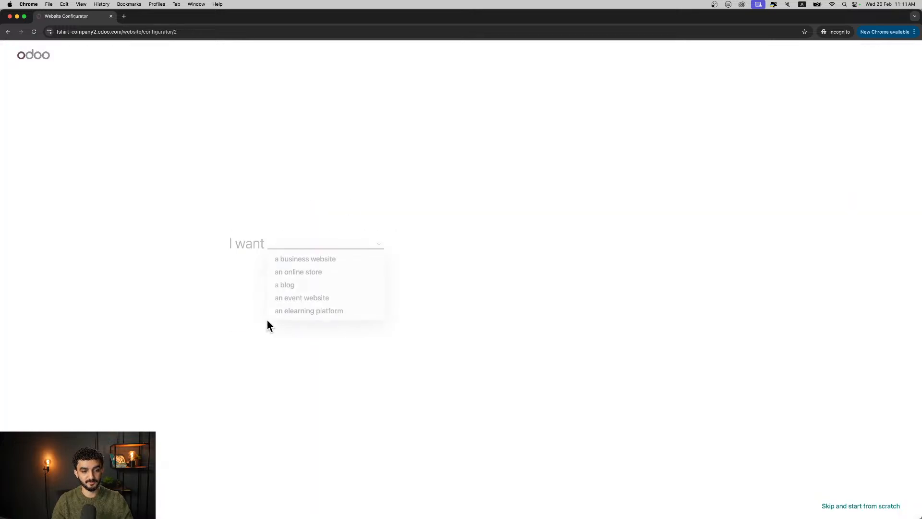
pyautogui.click(295, 262)
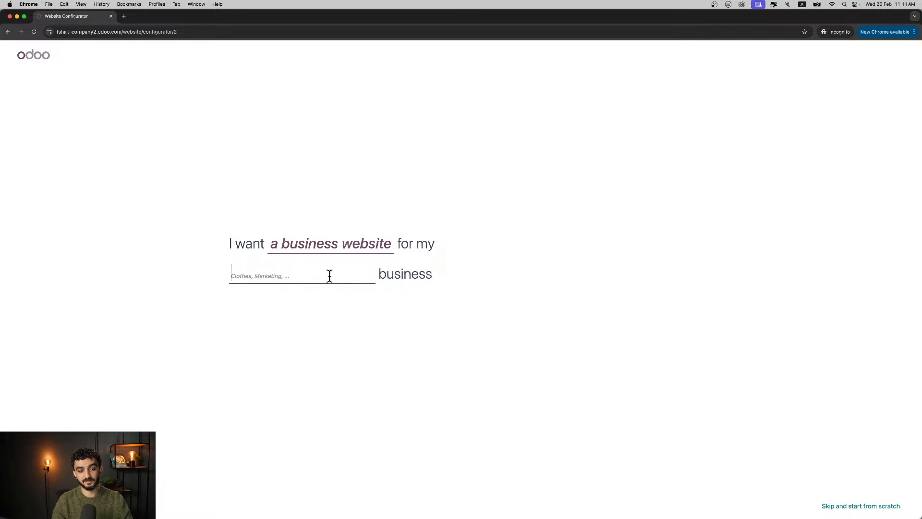
pyautogui.write('clothing')
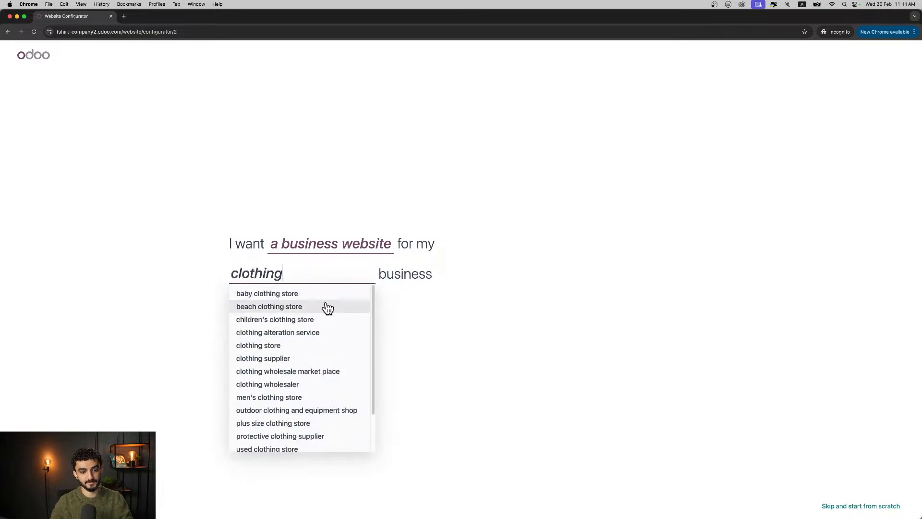
pyautogui.click(268, 347)
pyautogui.click(411, 311)
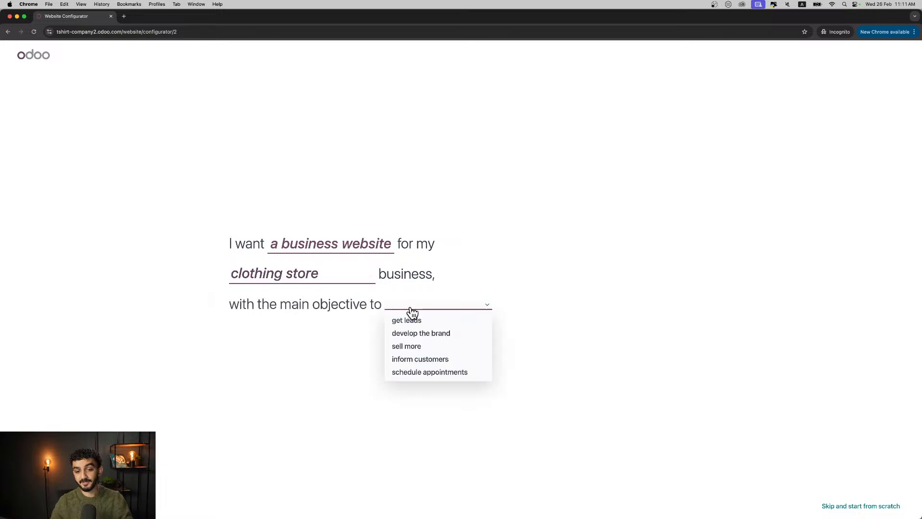
pyautogui.click(420, 347)
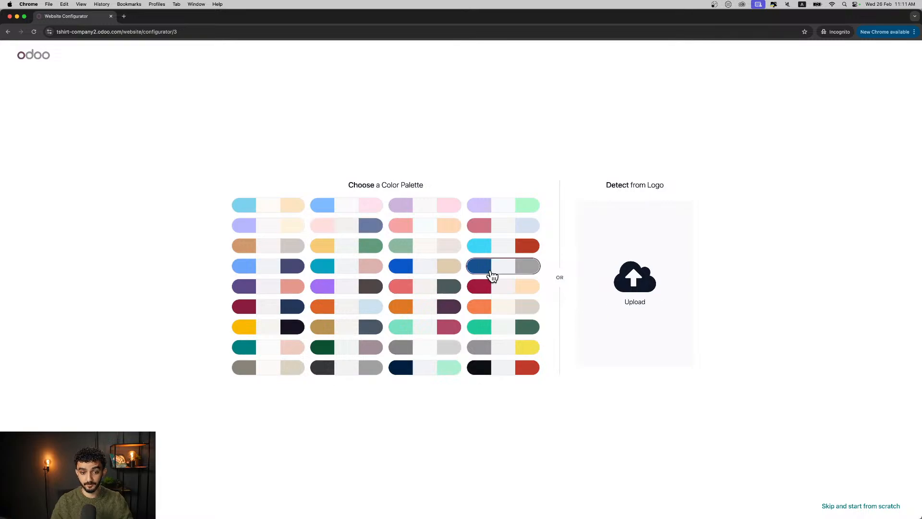
# - Choose the yellow, light grey and green colour palette and build the website with About Us, Privacy Policy and Stores Locator added
pyautogui.click(366, 249)
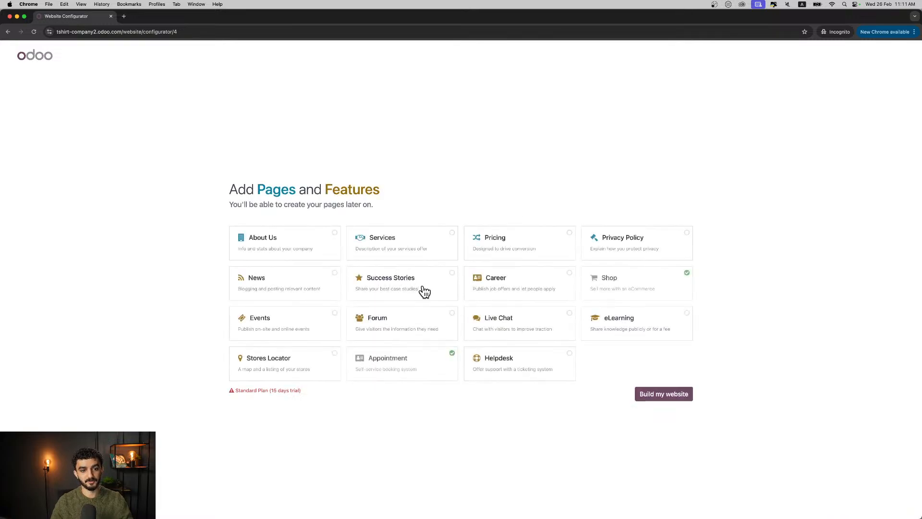
pyautogui.click(319, 248)
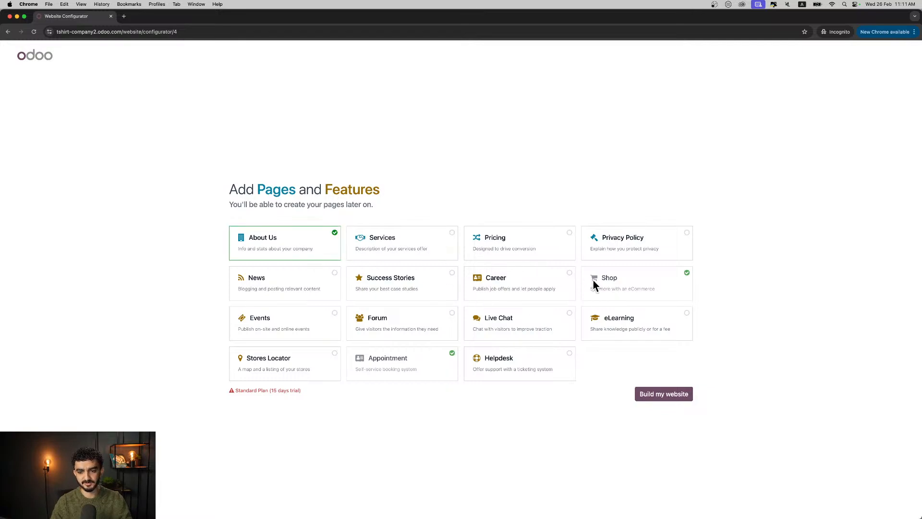
pyautogui.click(608, 254)
pyautogui.click(301, 366)
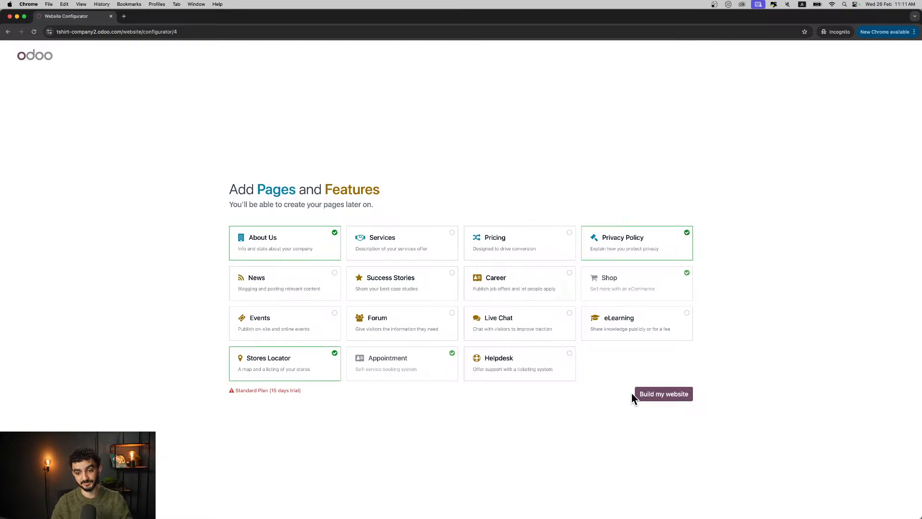
pyautogui.click(650, 393)
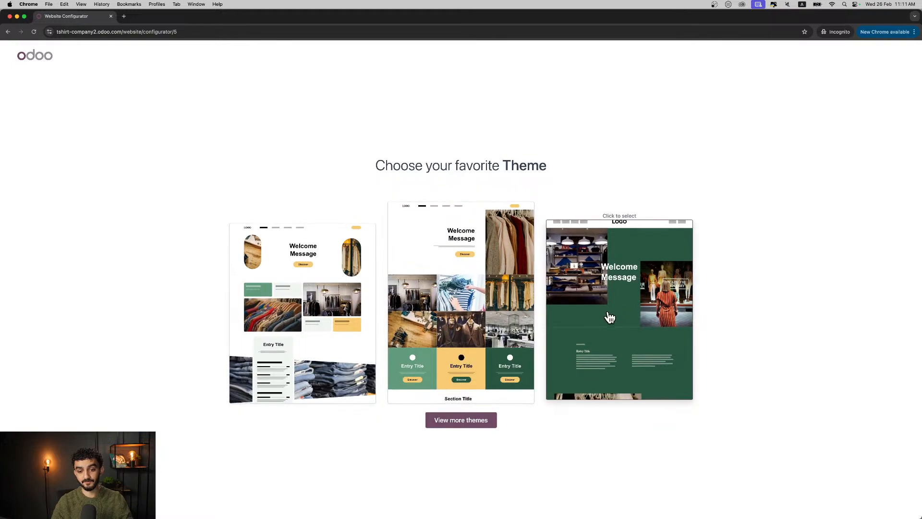
# - Browse additional themes and choose the one with the clothes-rack hero photo and the grid of store images
pyautogui.click(473, 423)
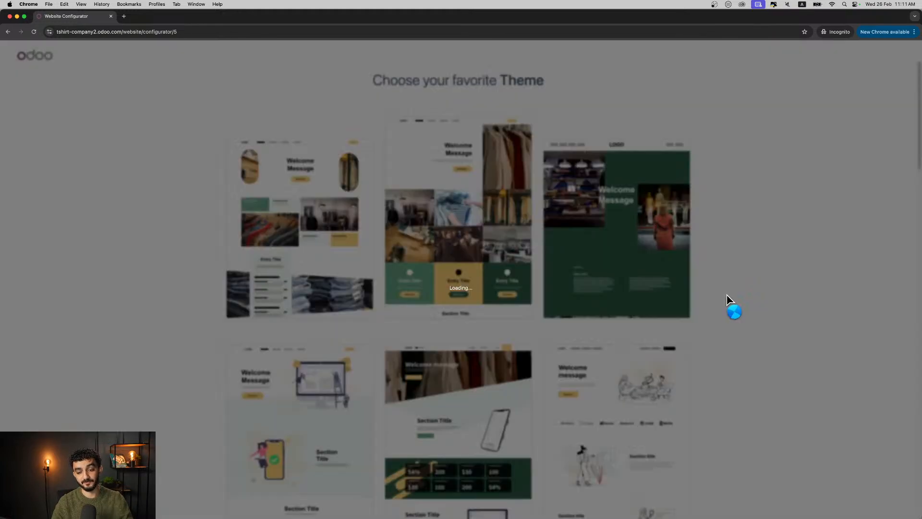
pyautogui.scroll(-10, 672, 320)
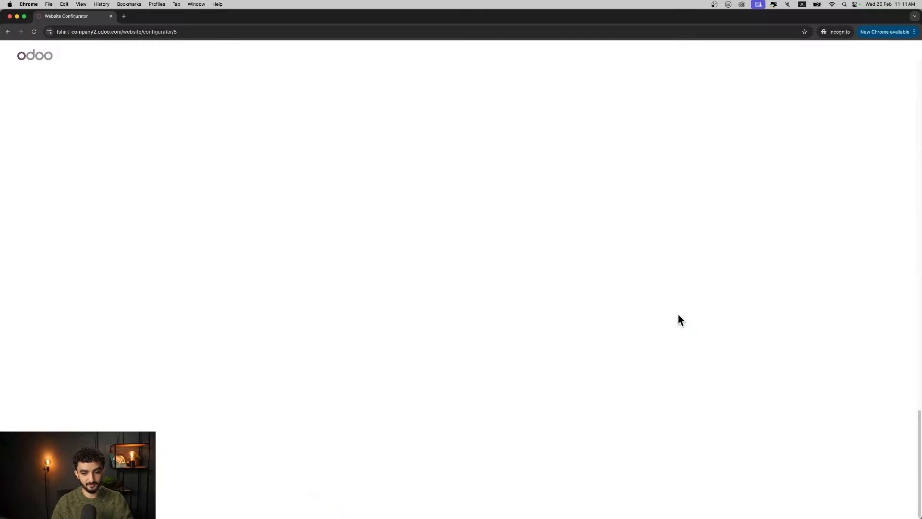
pyautogui.scroll(15, 624, 298)
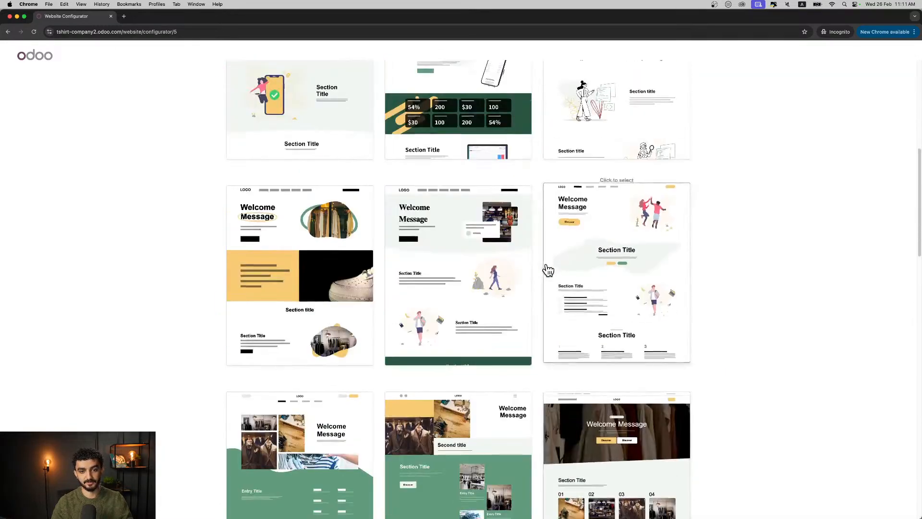
pyautogui.scroll(8, 545, 265)
pyautogui.click(473, 249)
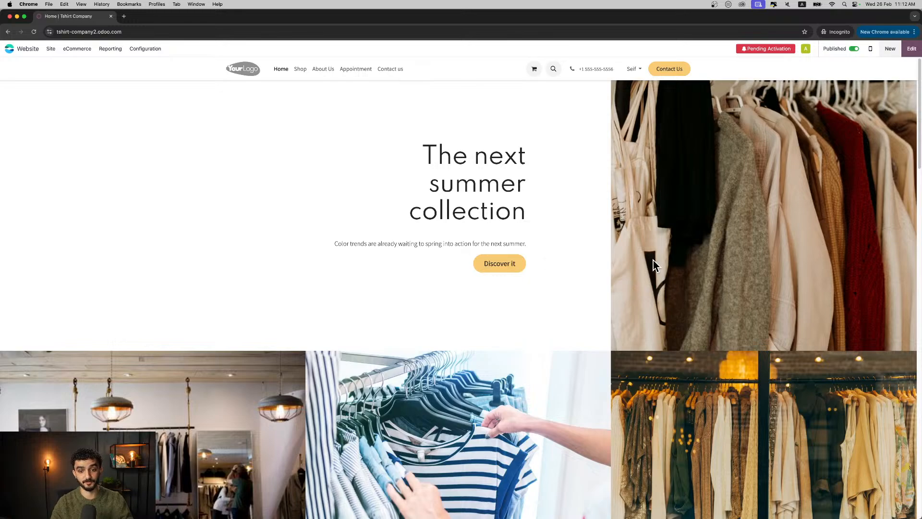
# - Review the generated home page's sections from the summer collection banner down to the footer
pyautogui.scroll(-2, 601, 198)
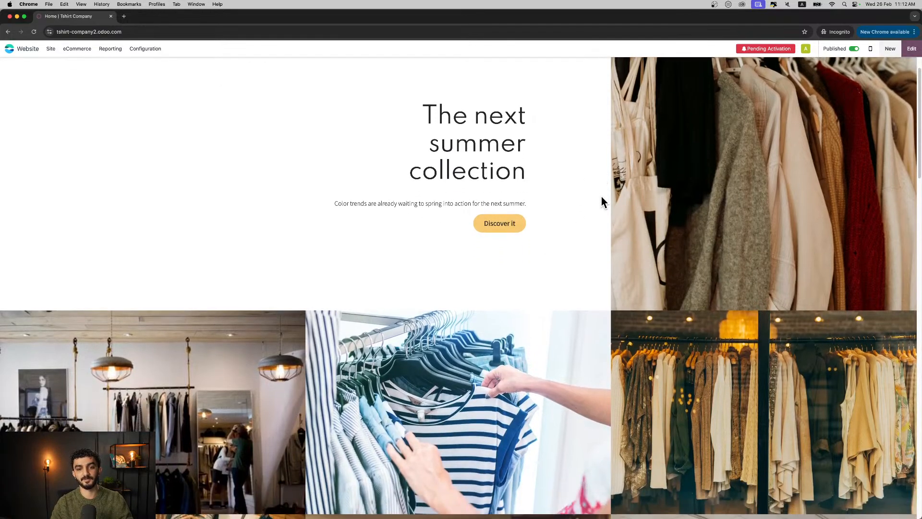
pyautogui.scroll(-10, 445, 199)
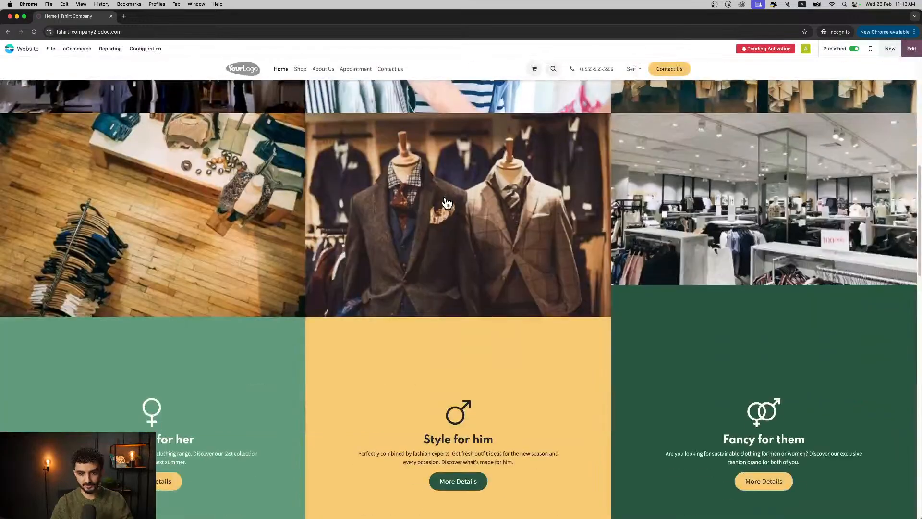
pyautogui.scroll(-10, 445, 203)
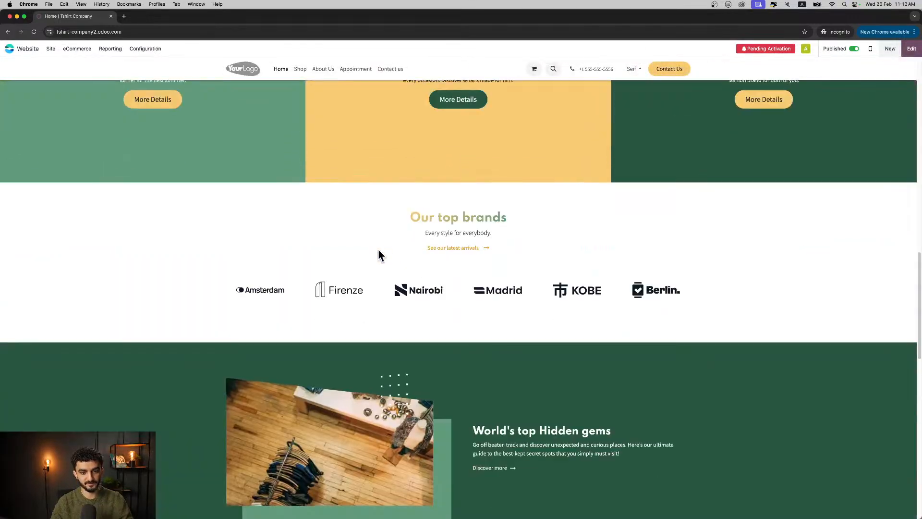
pyautogui.scroll(-8, 412, 281)
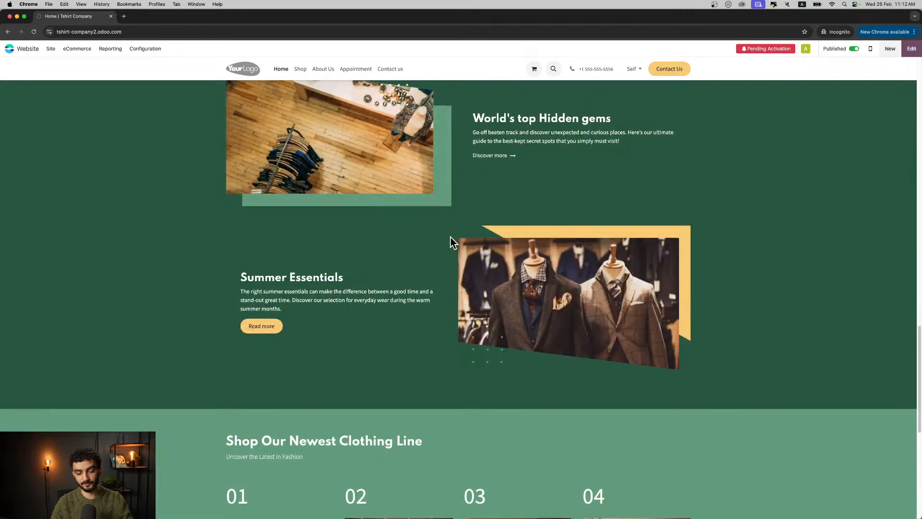
pyautogui.scroll(-9, 422, 252)
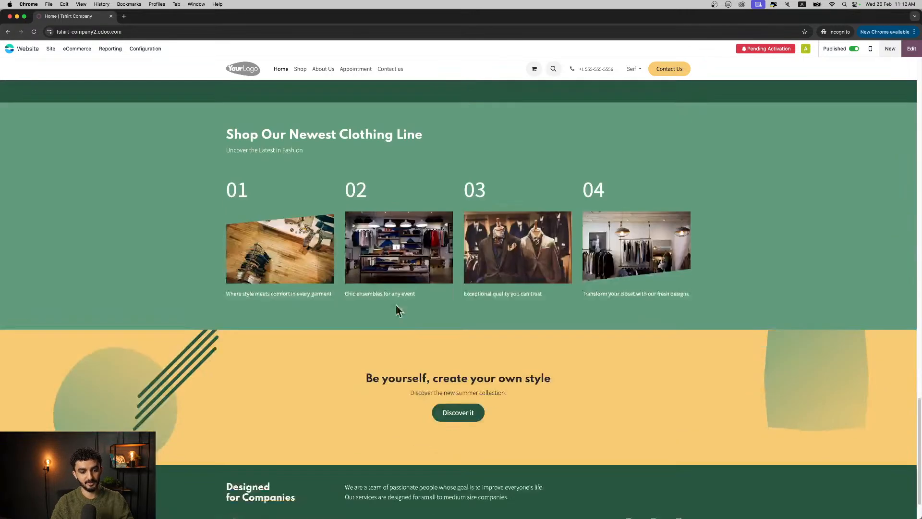
pyautogui.scroll(20, 457, 354)
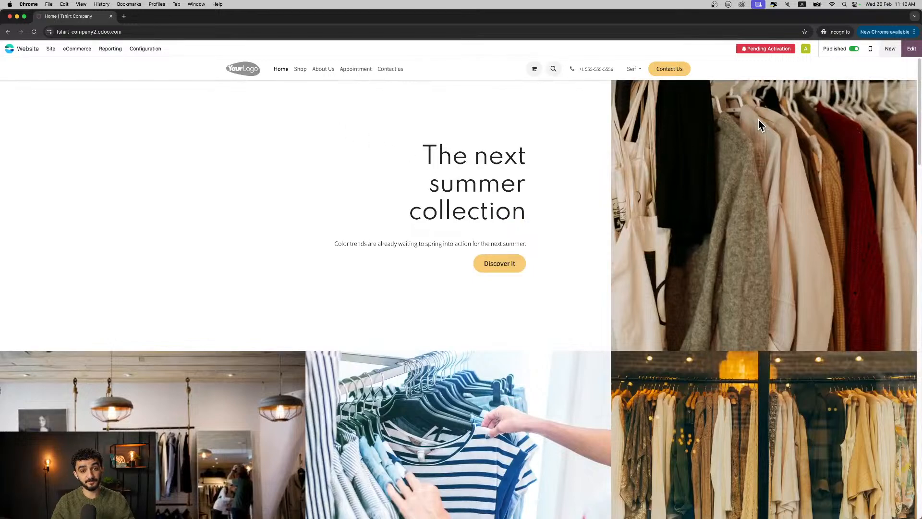
# - Replace the summer collection banner's subtitle with the AI copywriter's persuasive version about exciting color trends
pyautogui.click(903, 54)
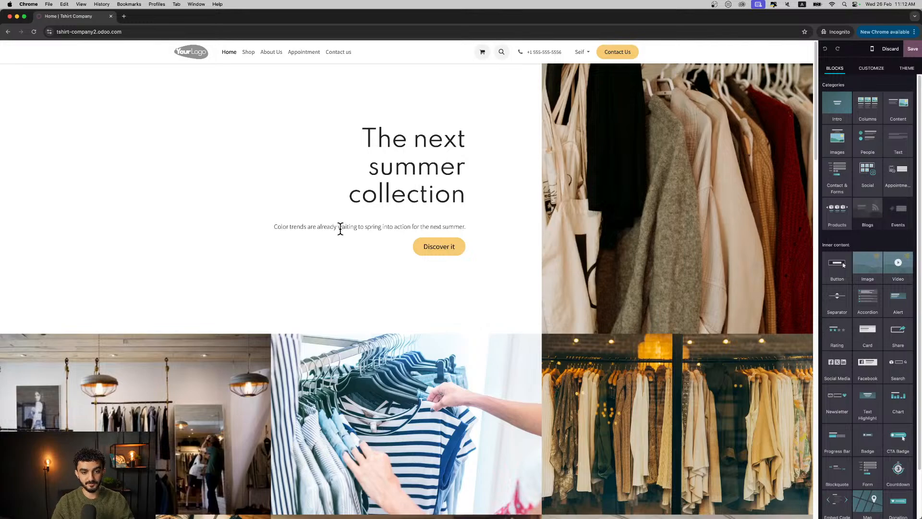
pyautogui.tripleClick(340, 229)
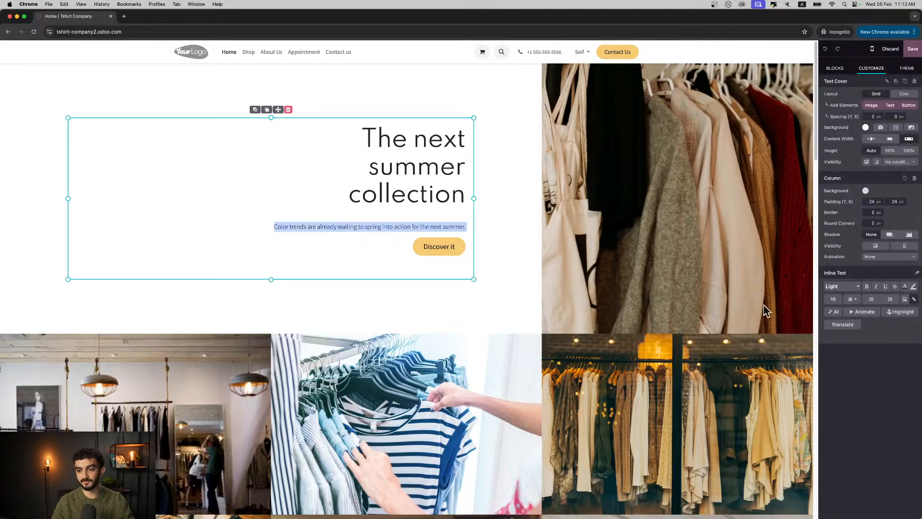
pyautogui.click(833, 311)
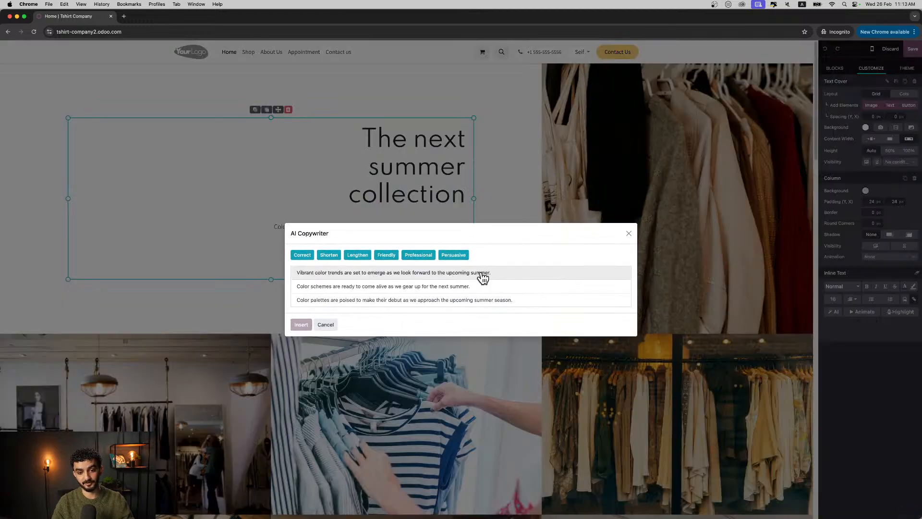
pyautogui.click(462, 256)
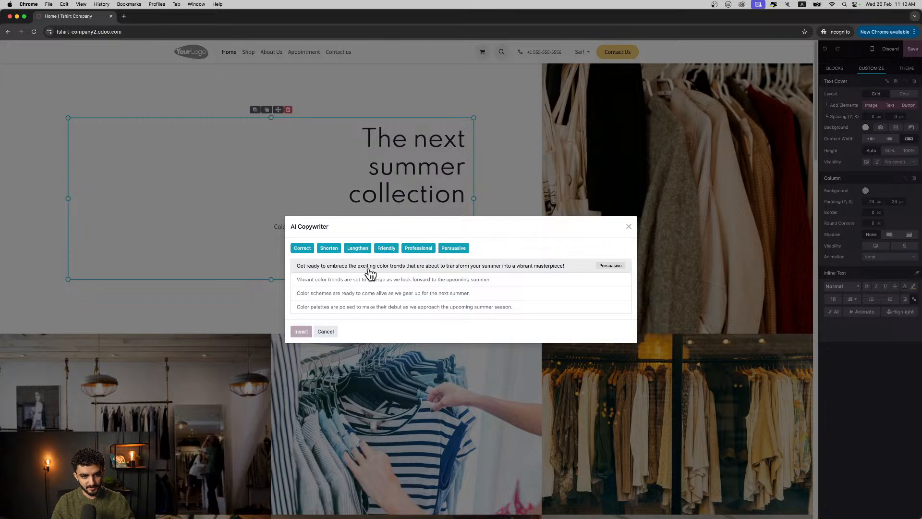
pyautogui.click(462, 267)
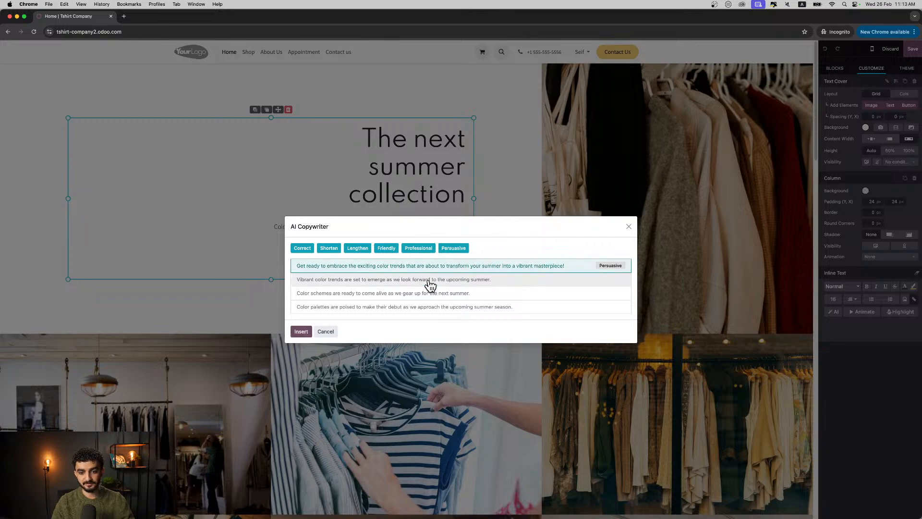
pyautogui.click(301, 332)
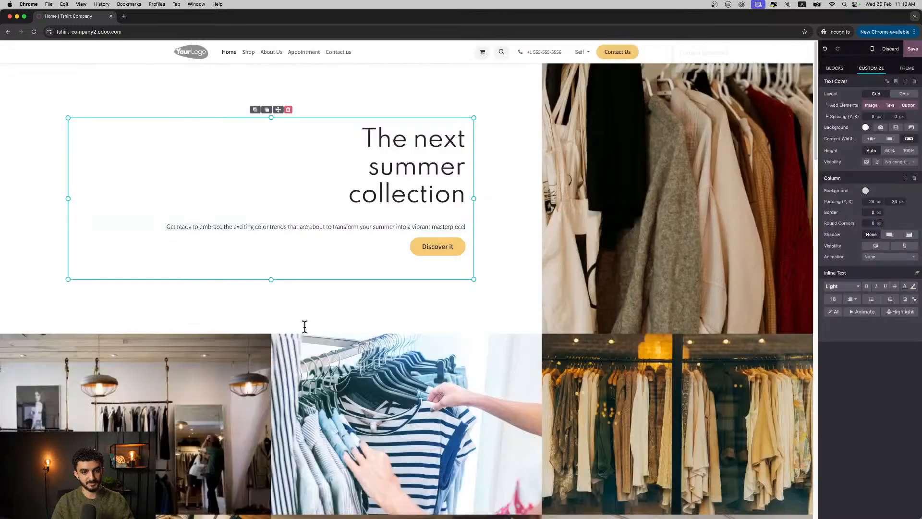
pyautogui.click(492, 321)
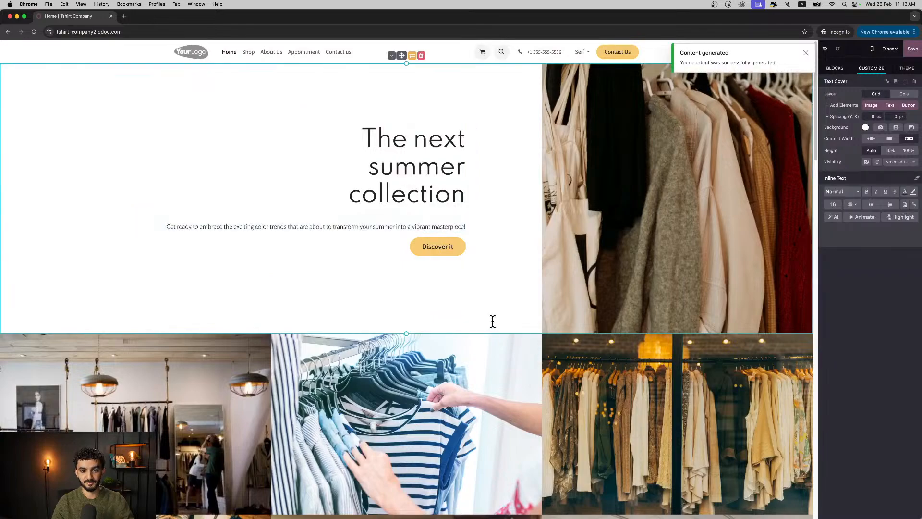
pyautogui.click(574, 300)
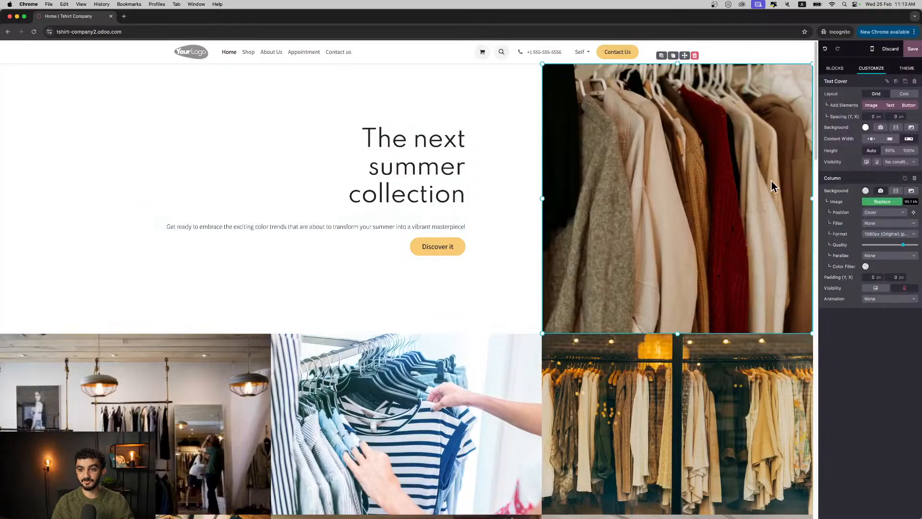
# - Insert the "Our talented crew" people block above the "Shop Our Newest Clothing Line" section and save the page
pyautogui.scroll(-3, 421, 320)
pyautogui.scroll(-15, 422, 320)
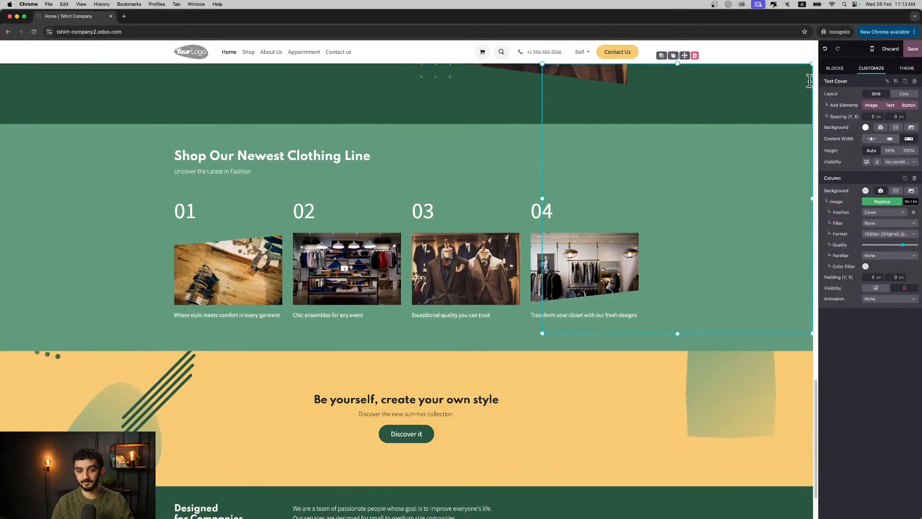
pyautogui.click(830, 71)
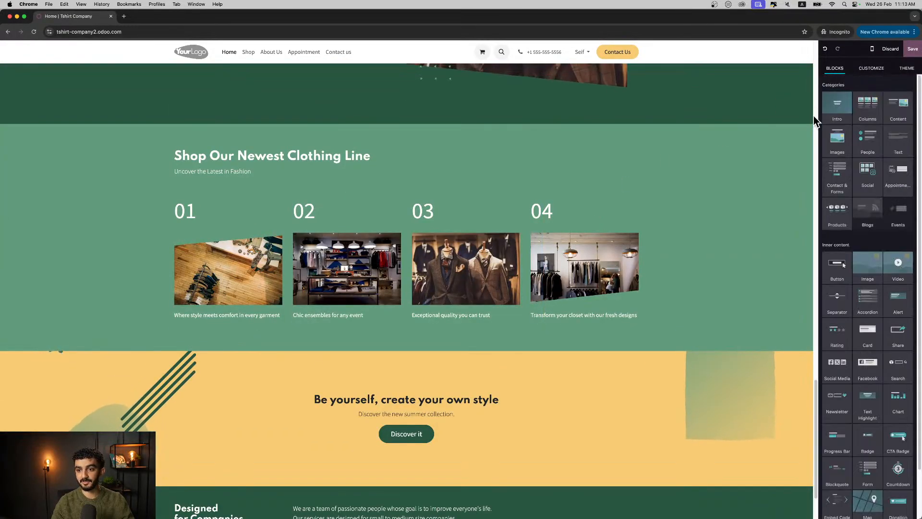
pyautogui.moveTo(830, 136); pyautogui.dragTo(663, 130)
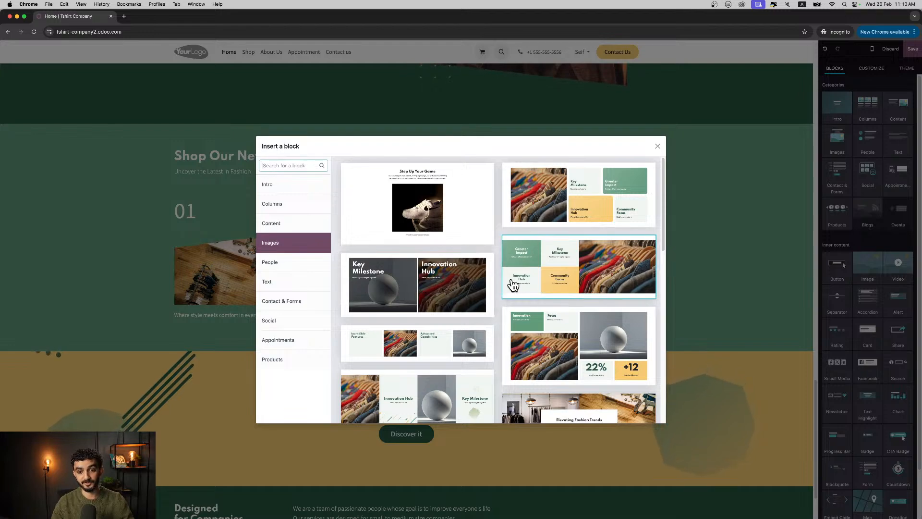
pyautogui.scroll(-3, 571, 298)
pyautogui.click(290, 262)
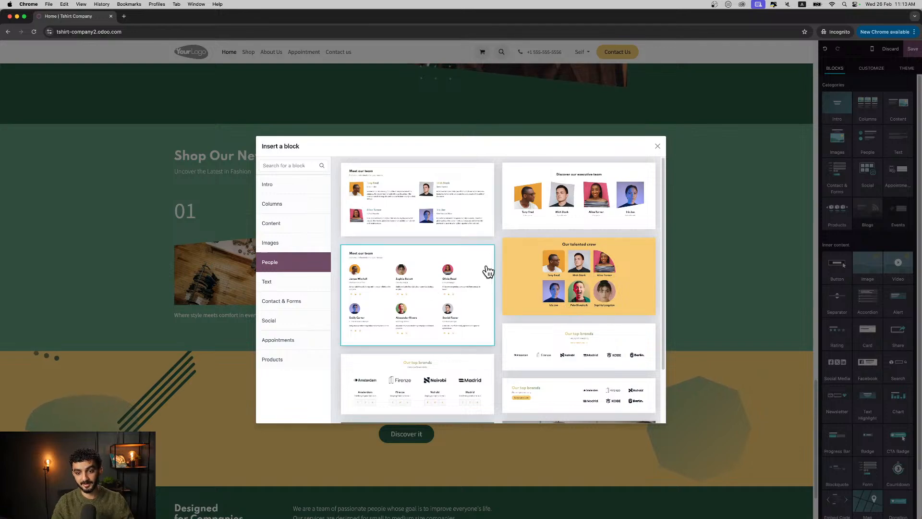
pyautogui.click(581, 267)
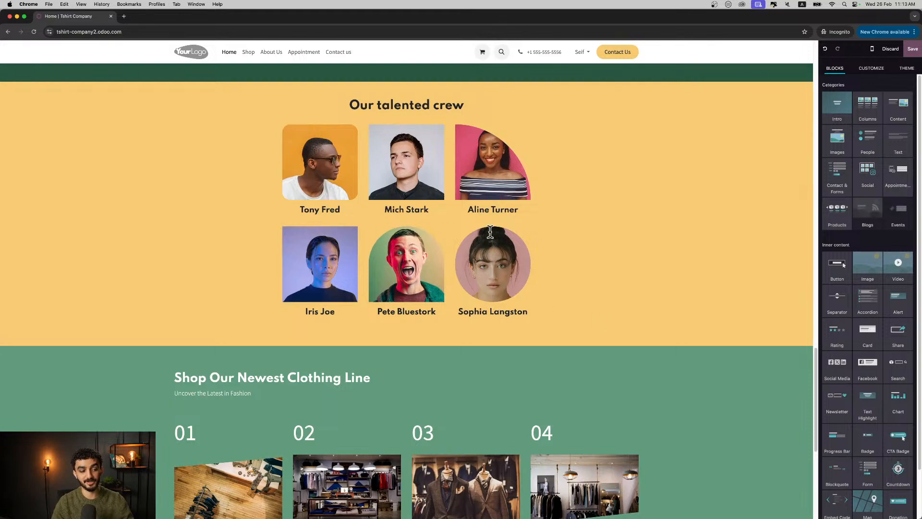
pyautogui.scroll(-10, 604, 336)
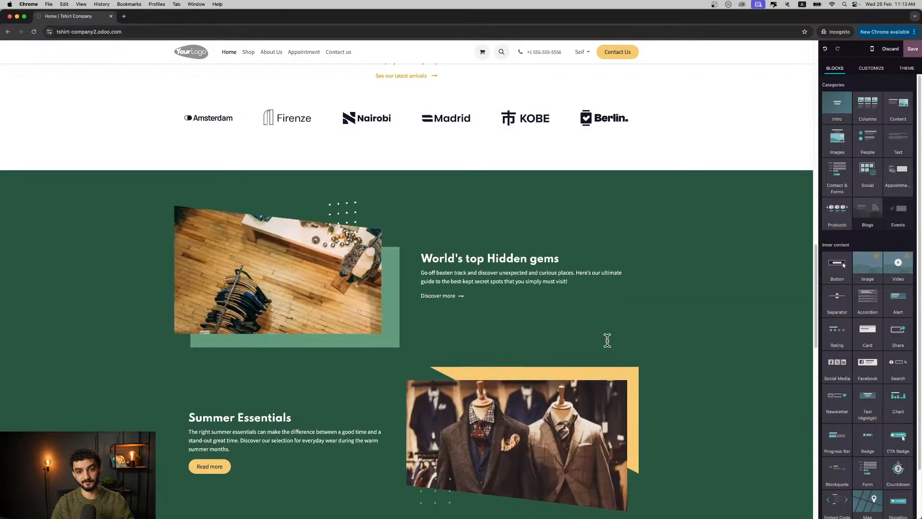
pyautogui.scroll(15, 606, 312)
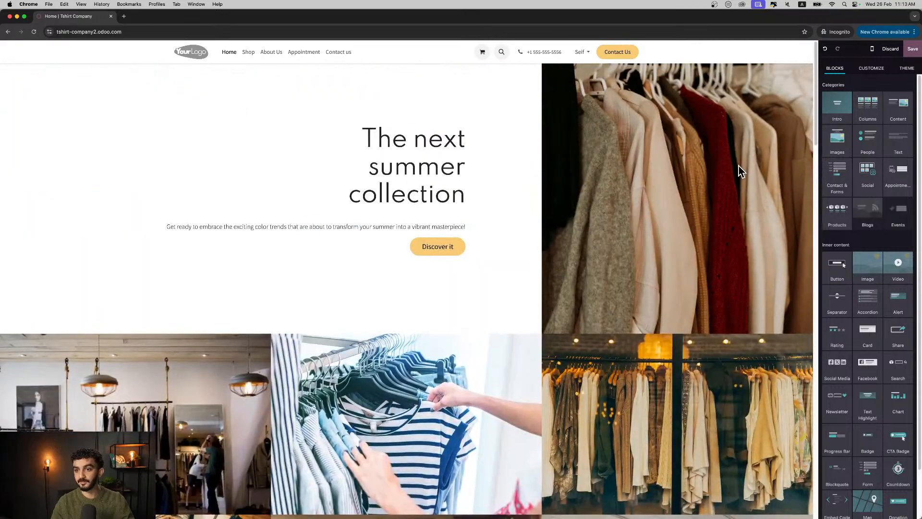
pyautogui.click(912, 52)
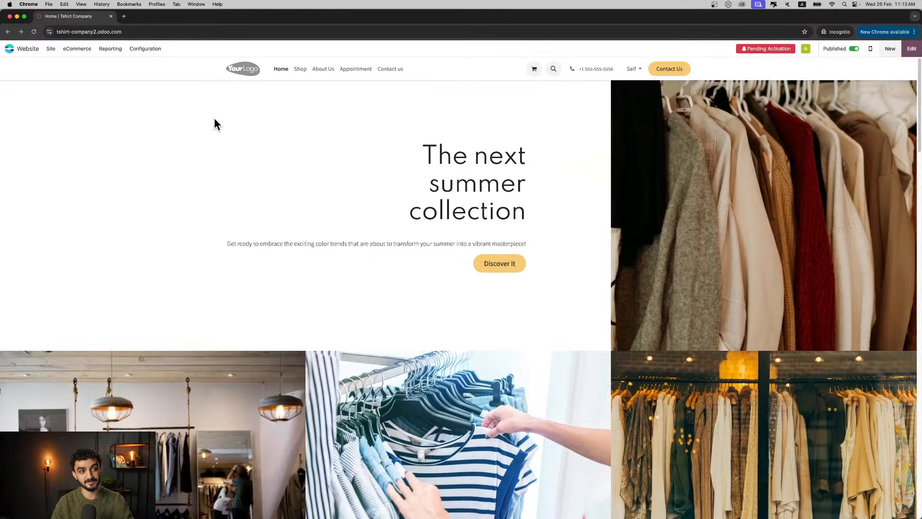
# - Set the home page's SEO title to "Latest Tshirt Designs" and add a period at the end of its description
pyautogui.click(52, 51)
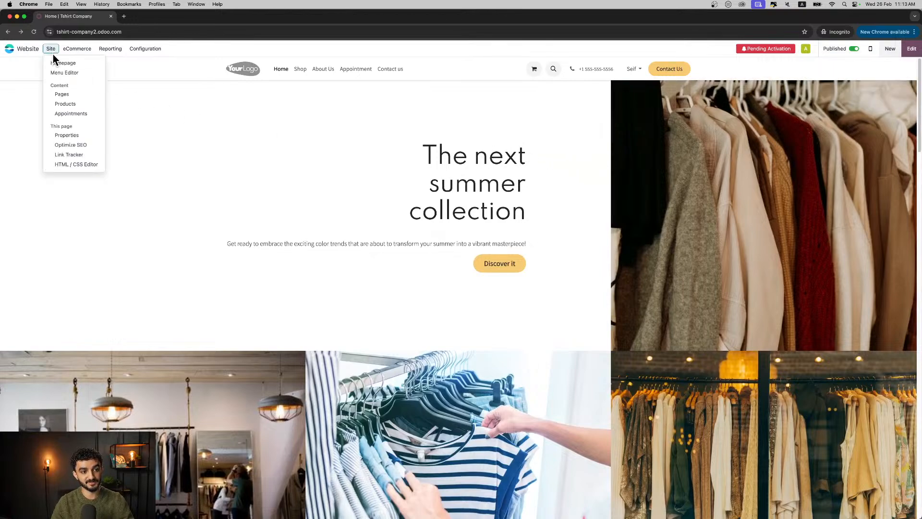
pyautogui.click(81, 146)
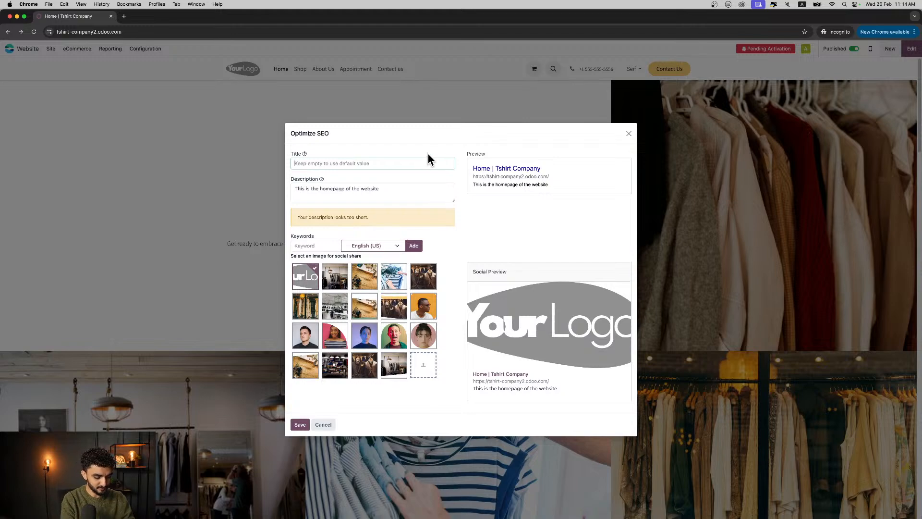
pyautogui.write('Late')
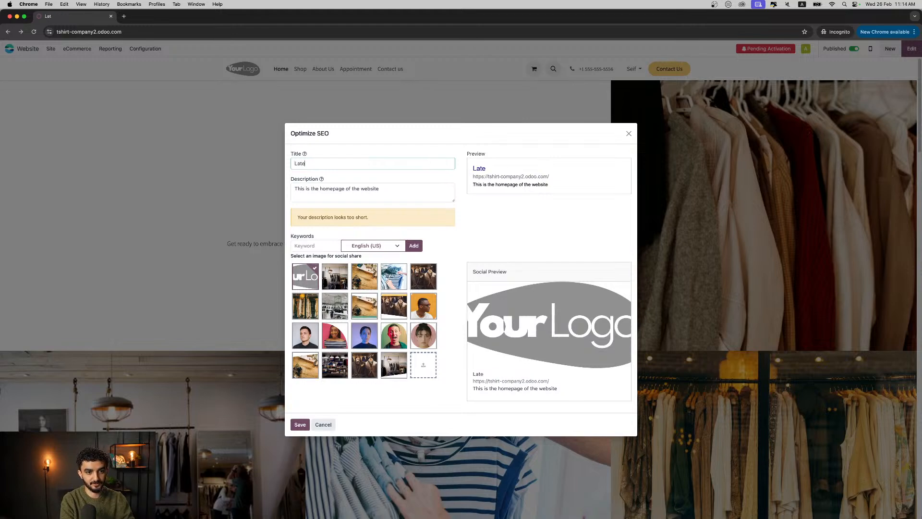
pyautogui.write('st Tshirt Desig')
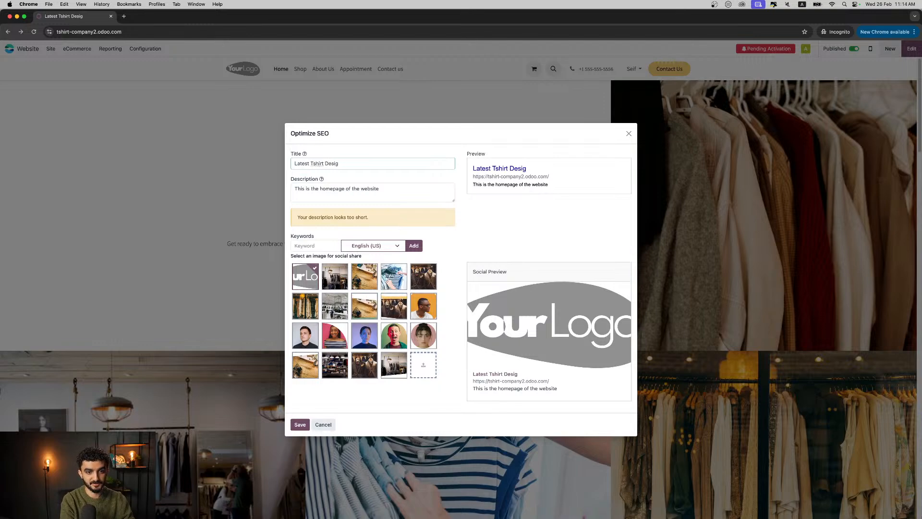
pyautogui.write('ns')
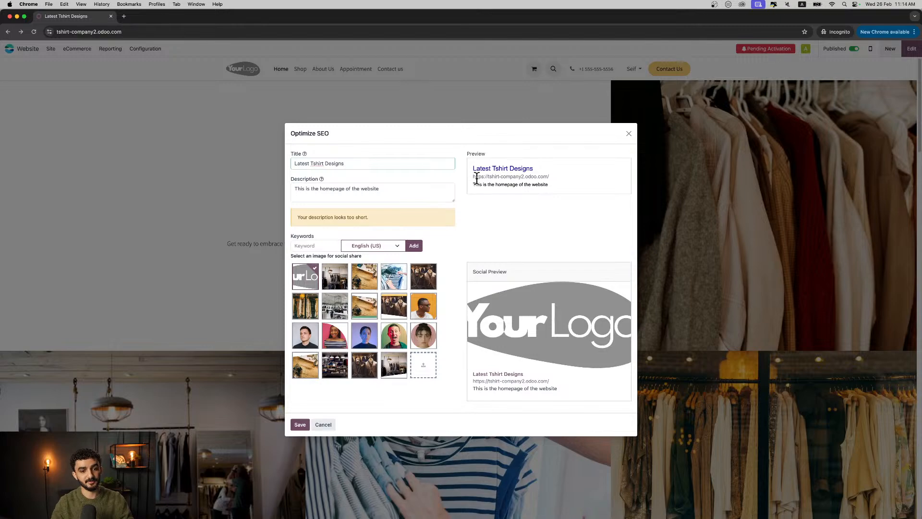
pyautogui.click(391, 190)
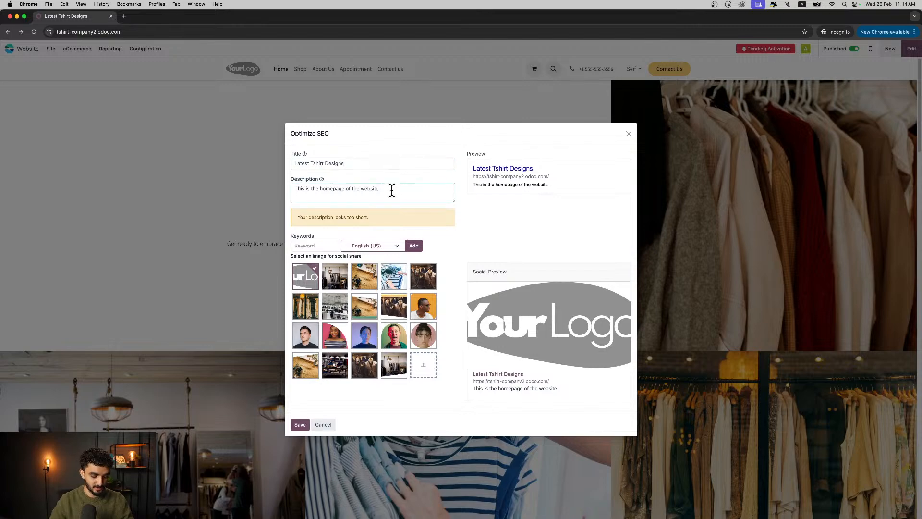
pyautogui.write('.')
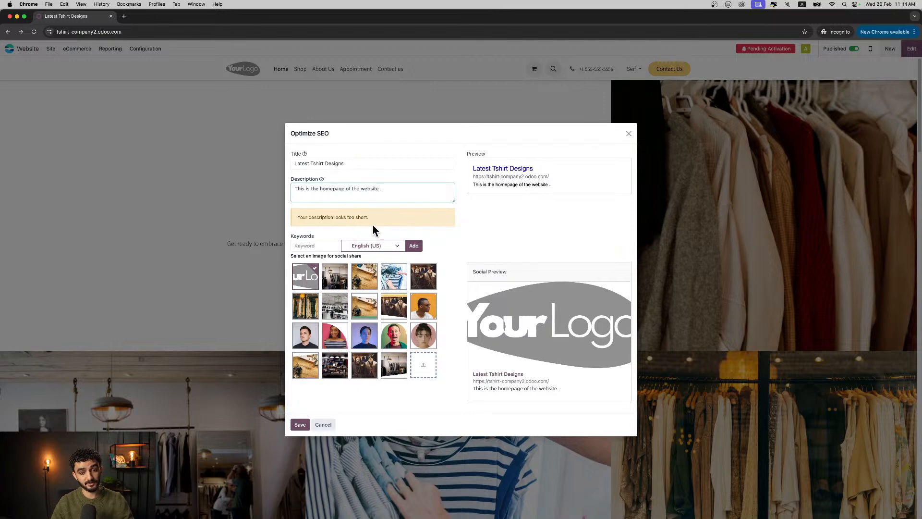
# - Add the SEO keywords "tshirt" and "clothing" and save with the suited-mannequins photo as the social share image
pyautogui.click(324, 246)
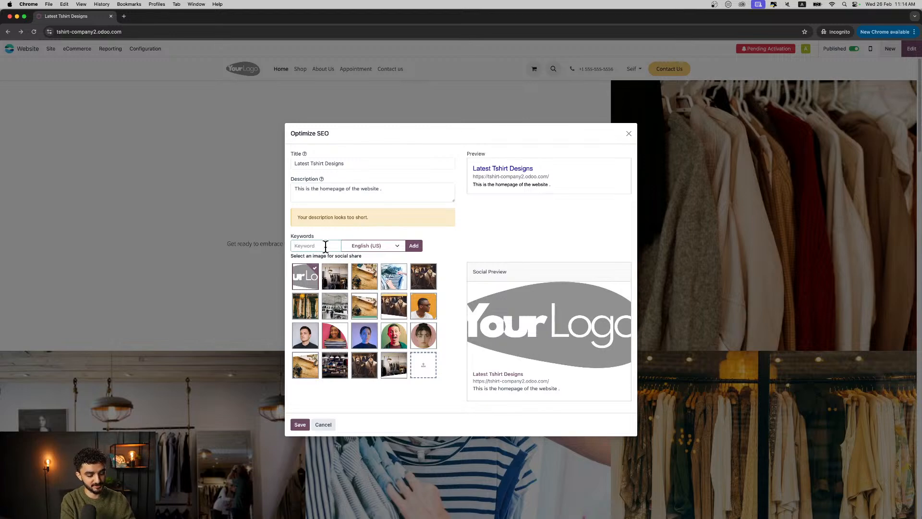
pyautogui.write('tshirt')
pyautogui.press('Return')
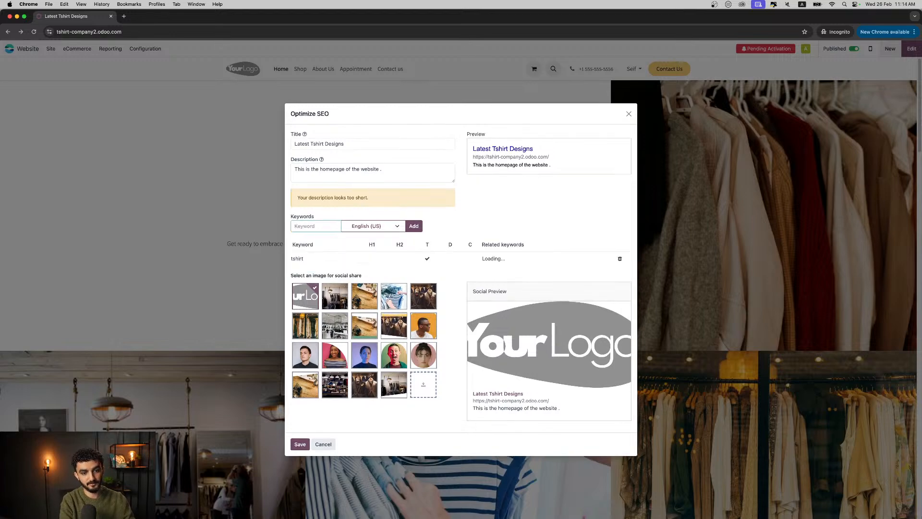
pyautogui.click(316, 223)
pyautogui.write('clothing')
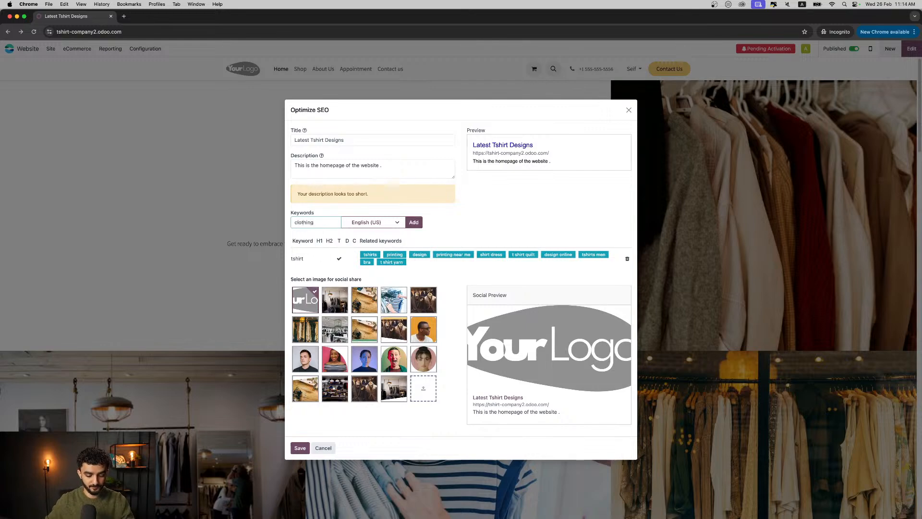
pyautogui.press('Return')
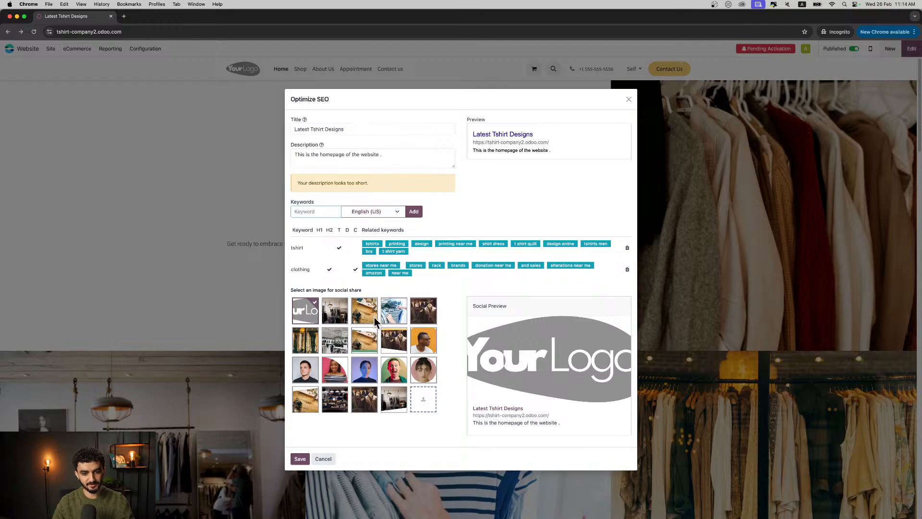
pyautogui.click(424, 310)
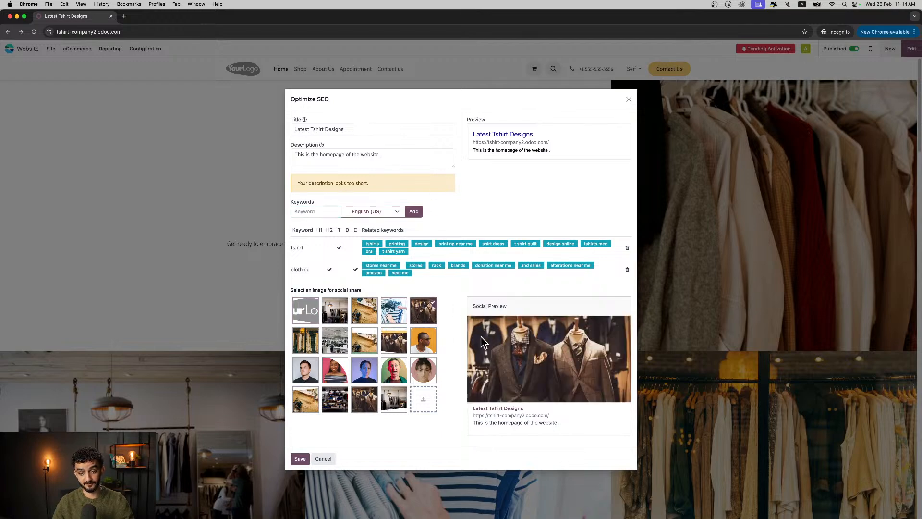
pyautogui.click(298, 459)
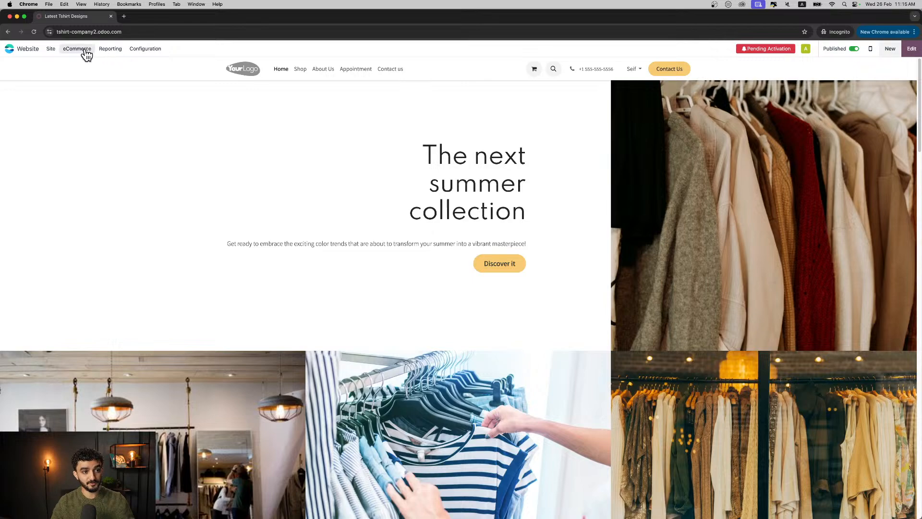
# - Check the website's shop page and start a new eCommerce product named "T-Shirt"
pyautogui.click(299, 72)
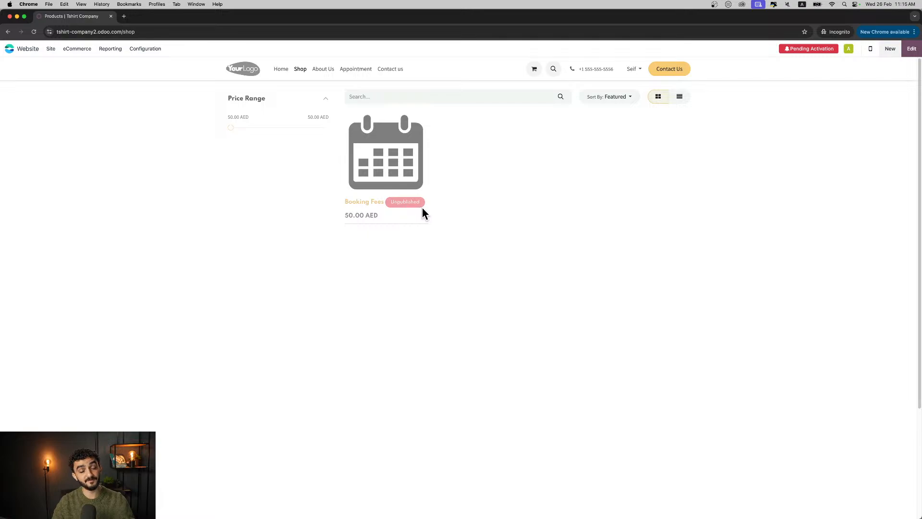
pyautogui.click(81, 51)
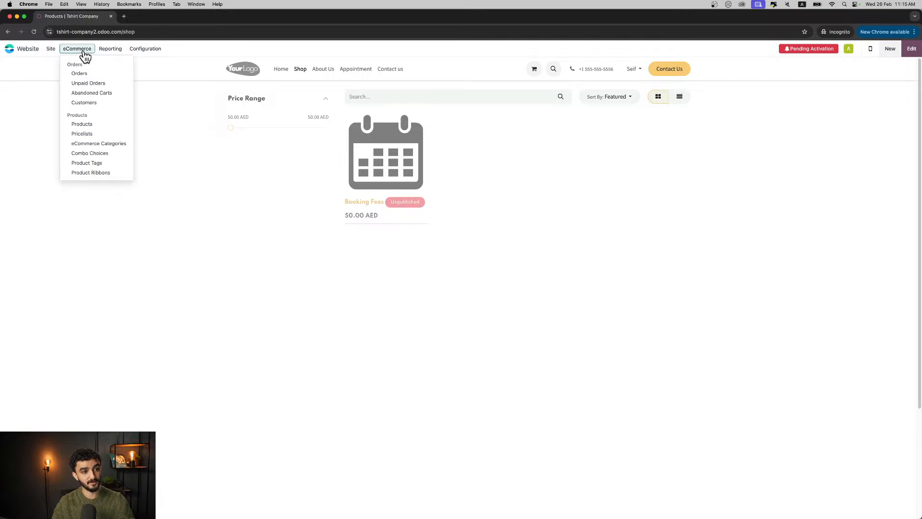
pyautogui.click(87, 125)
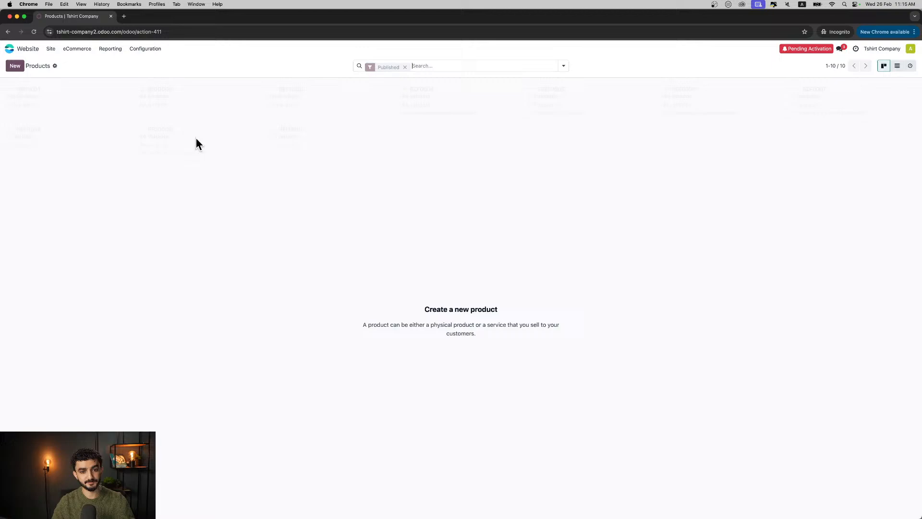
pyautogui.click(16, 66)
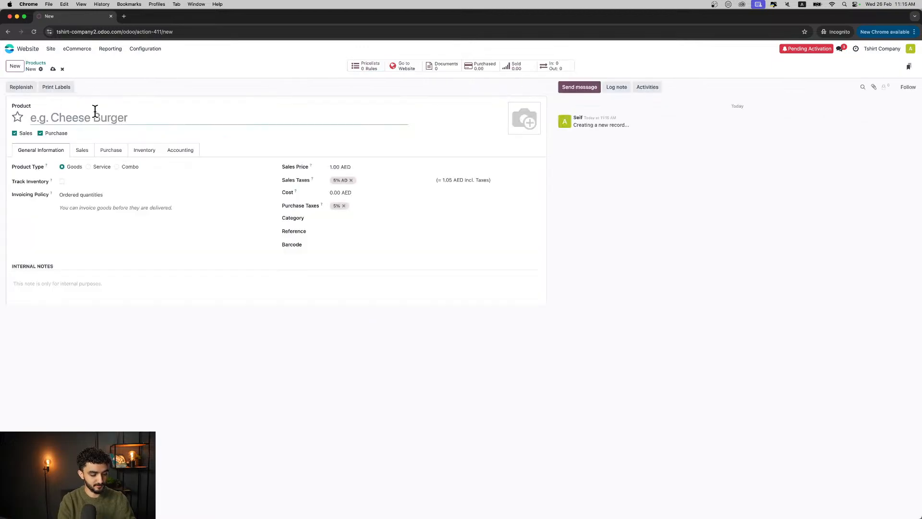
pyautogui.write('T-Shirt')
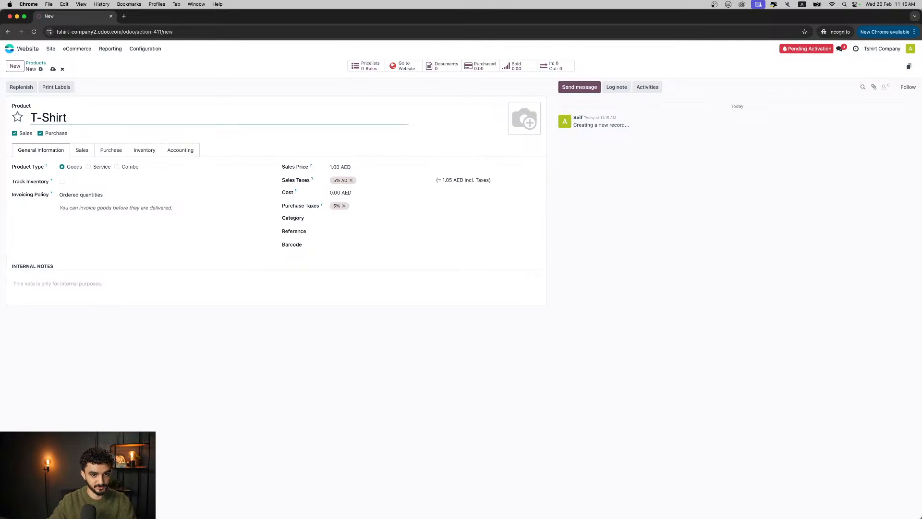
pyautogui.click(104, 228)
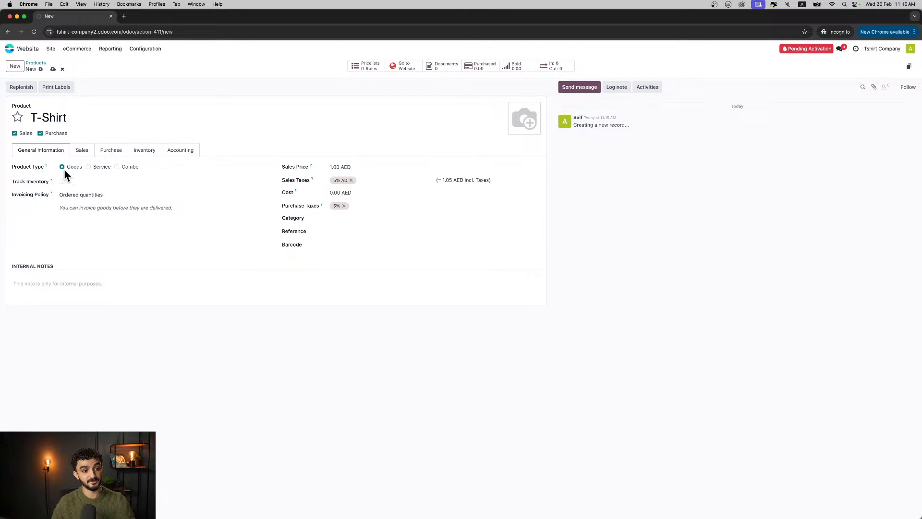
# - Set the T-Shirt product's sales price to 50 AED
pyautogui.click(94, 194)
pyautogui.click(94, 223)
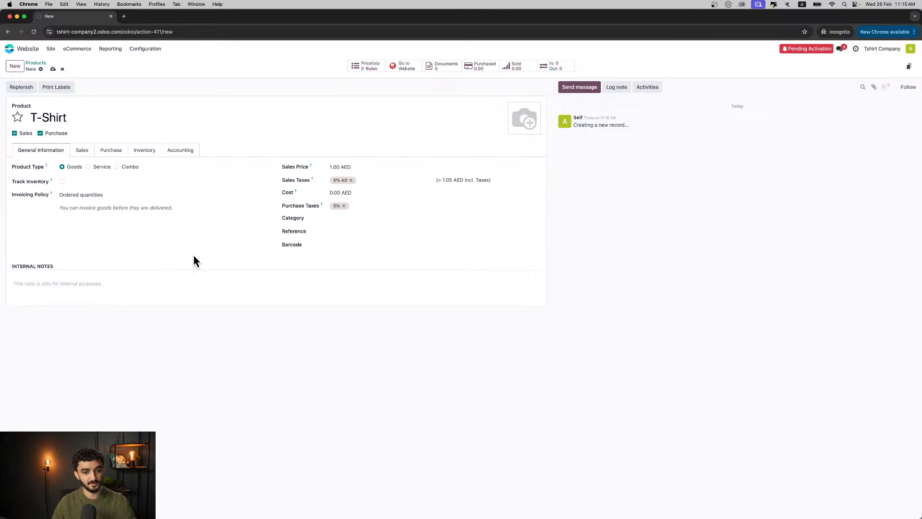
pyautogui.click(334, 168)
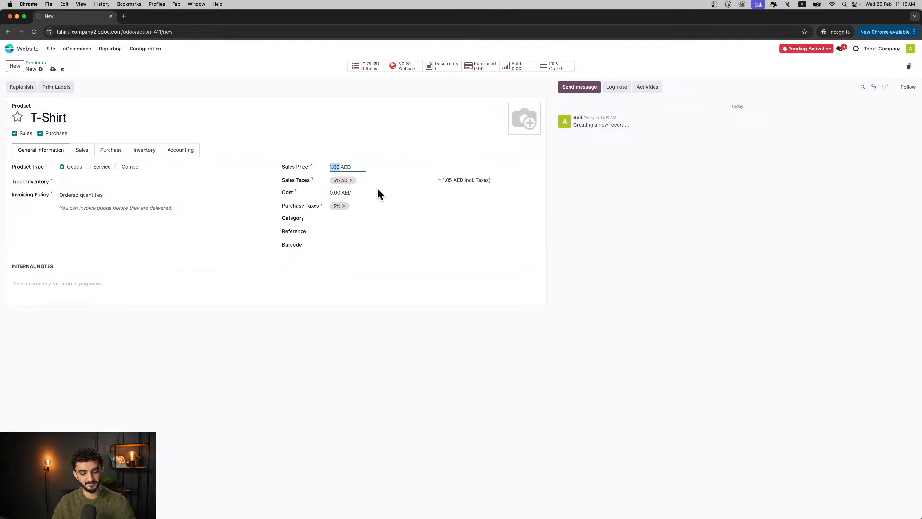
pyautogui.write('50')
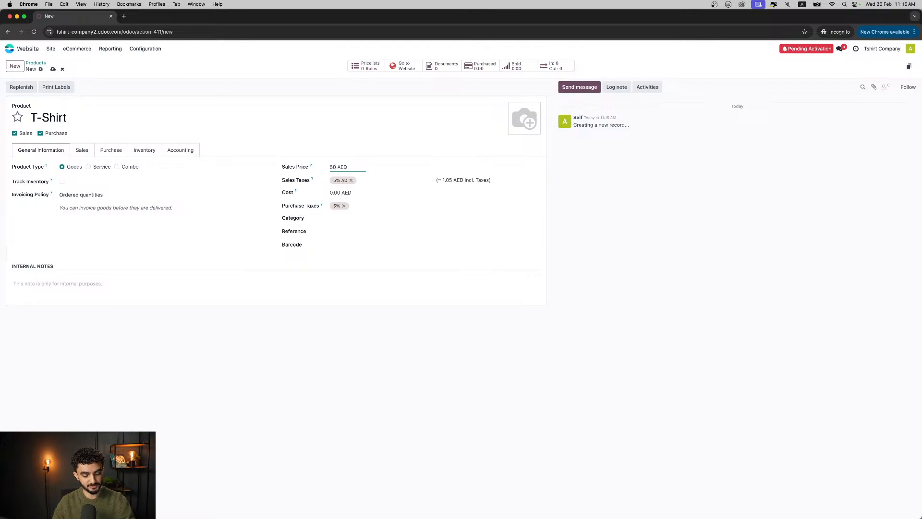
pyautogui.click(262, 255)
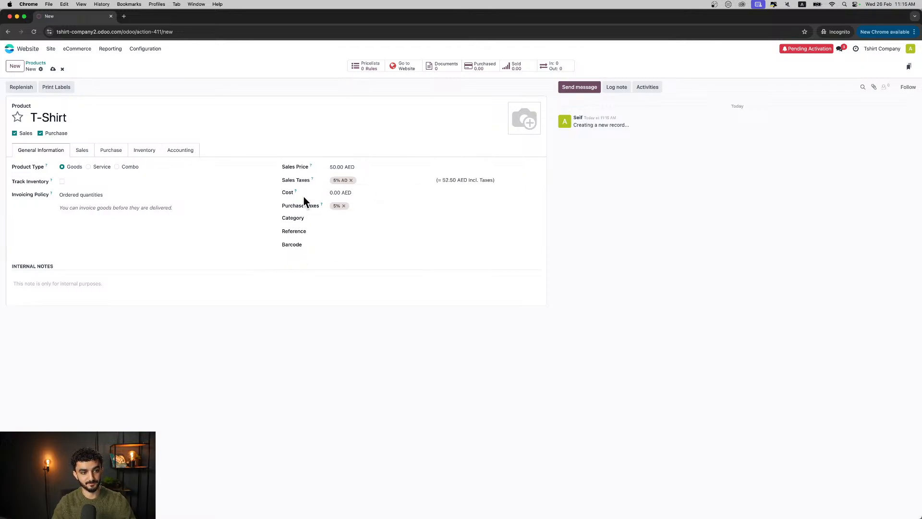
# - Create a new eCommerce category named "Clothes" for the T-Shirt product
pyautogui.click(83, 151)
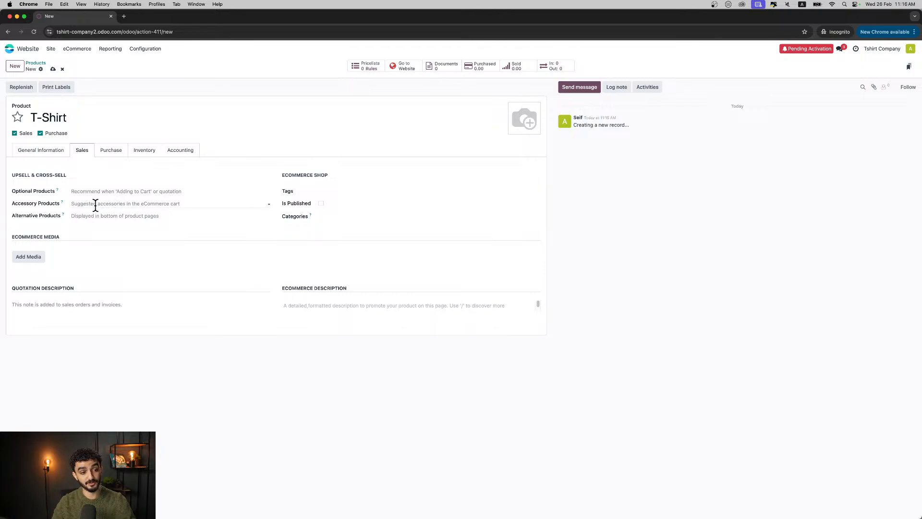
pyautogui.click(352, 216)
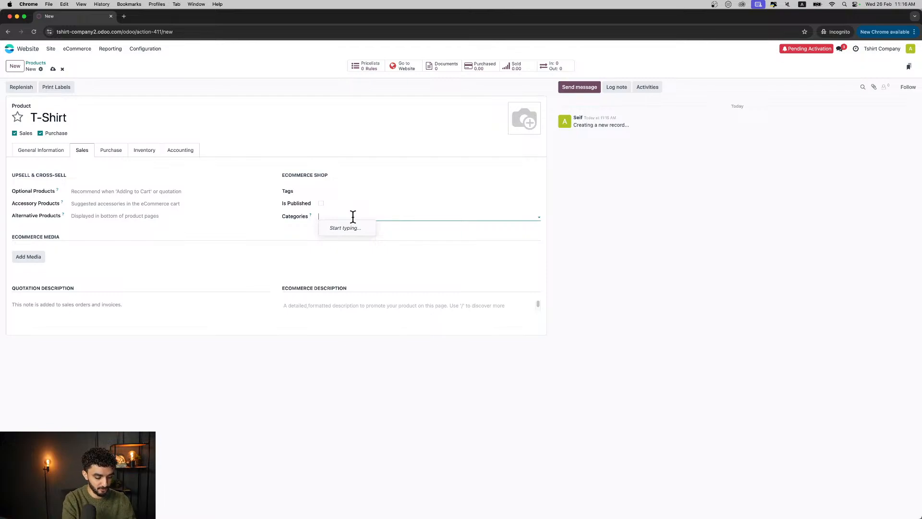
pyautogui.write('Clothes')
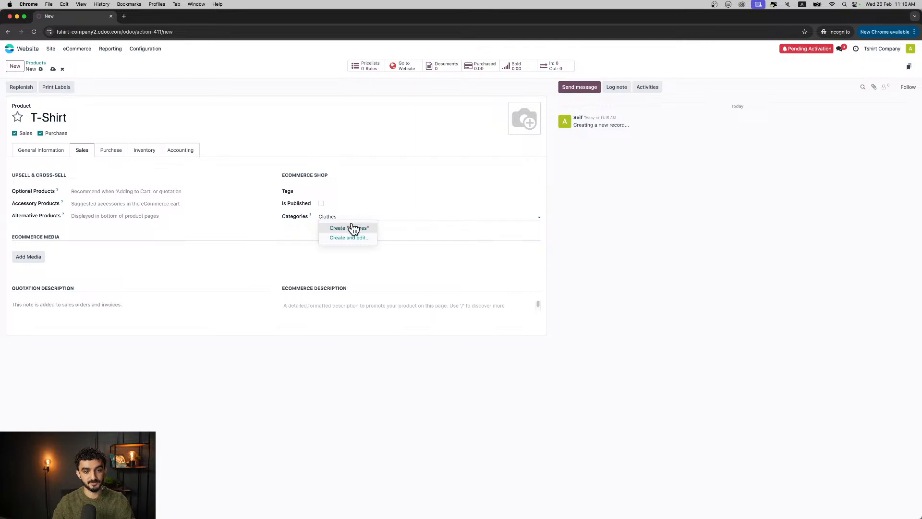
pyautogui.click(350, 228)
# - Replace the product's category with a new "Tshirt" category that has "Clothes" as its parent category
pyautogui.click(341, 216)
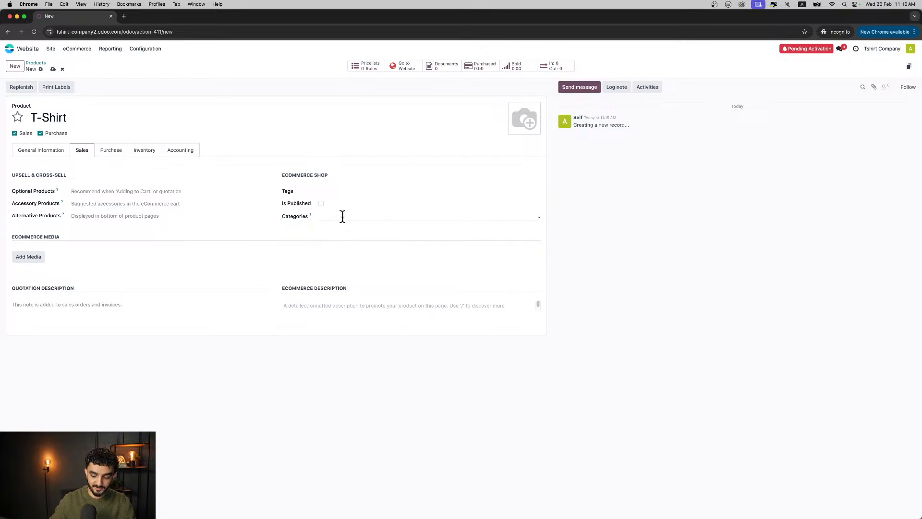
pyautogui.click(342, 217)
pyautogui.write('Tshirt')
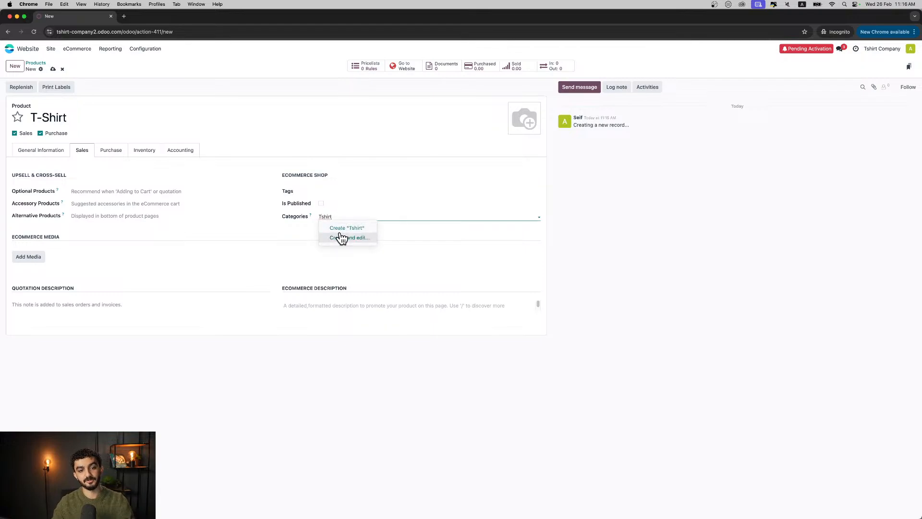
pyautogui.click(340, 237)
pyautogui.click(363, 275)
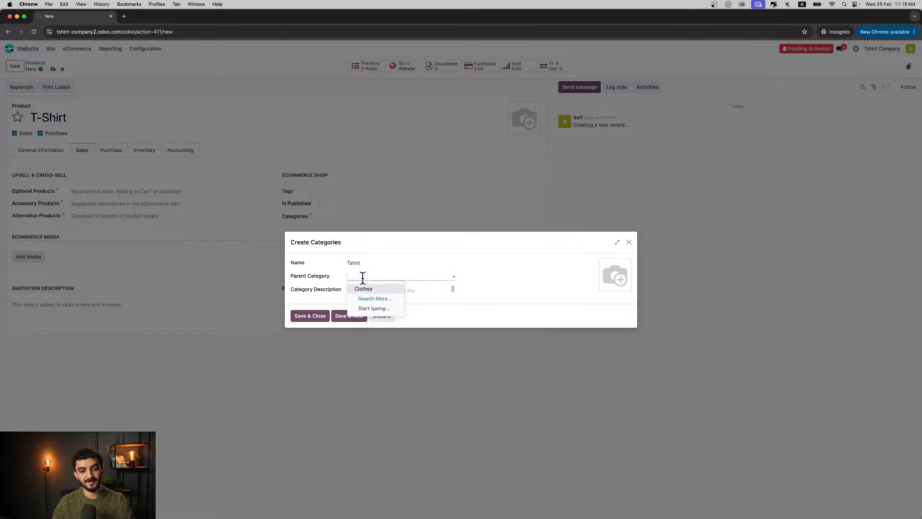
pyautogui.click(362, 284)
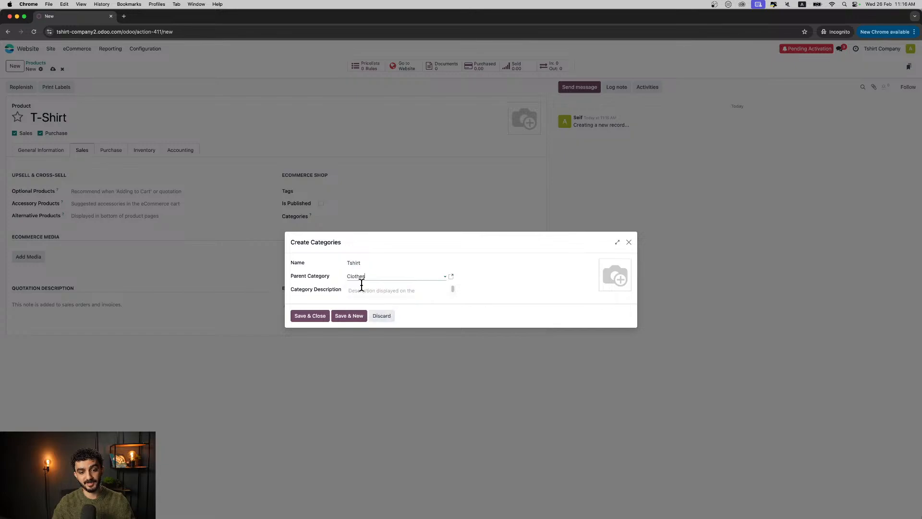
pyautogui.click(321, 316)
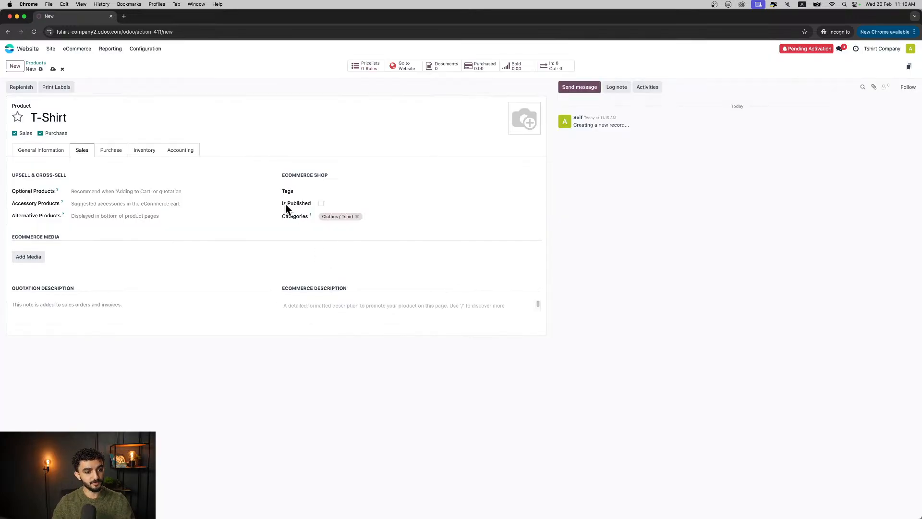
# - Add a new vendor named "Supplier" to the product's purchase information with quantity 1 and unit price 25
pyautogui.click(136, 152)
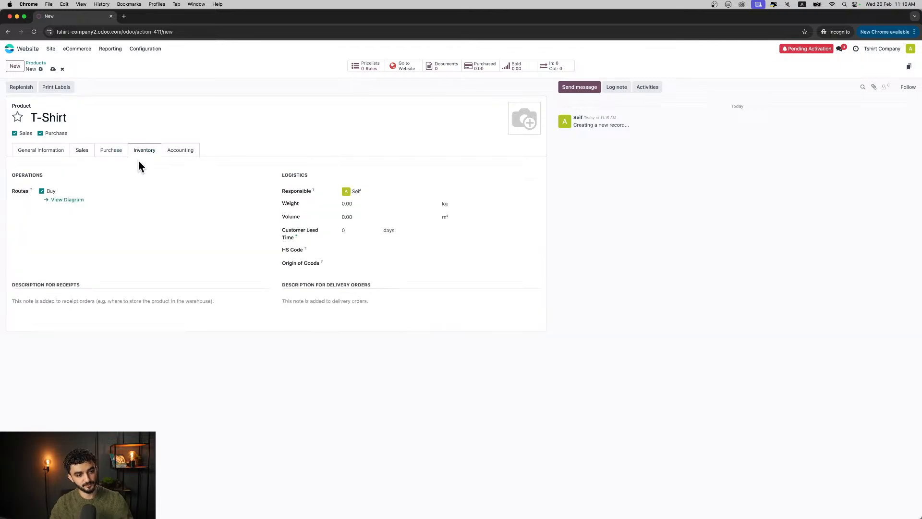
pyautogui.click(117, 153)
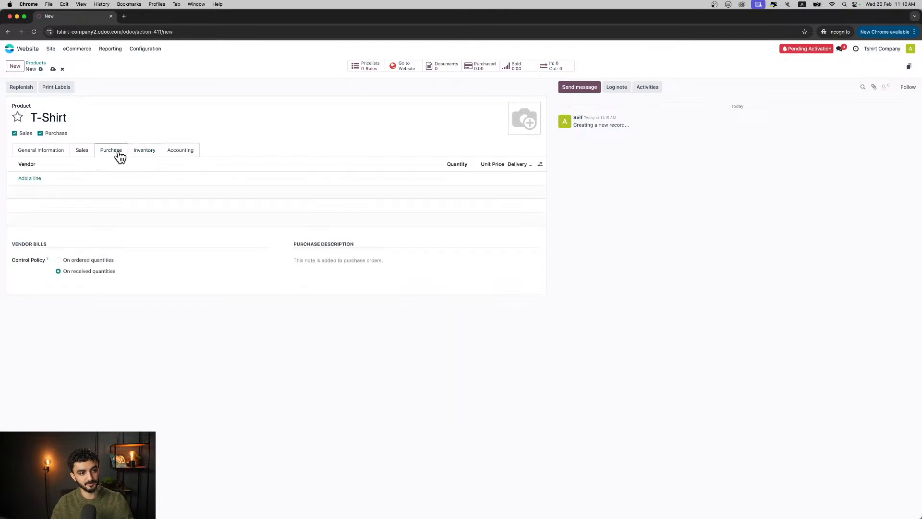
pyautogui.click(29, 182)
pyautogui.write('Su')
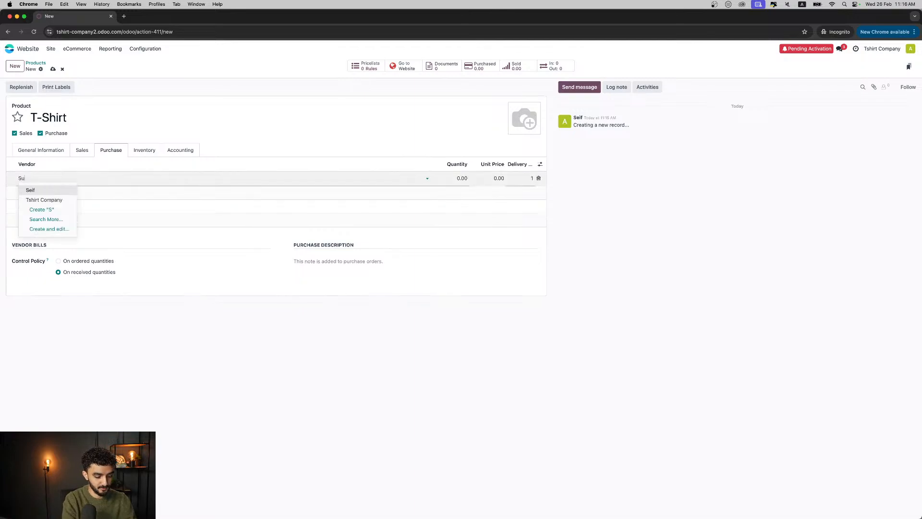
pyautogui.write('pplier')
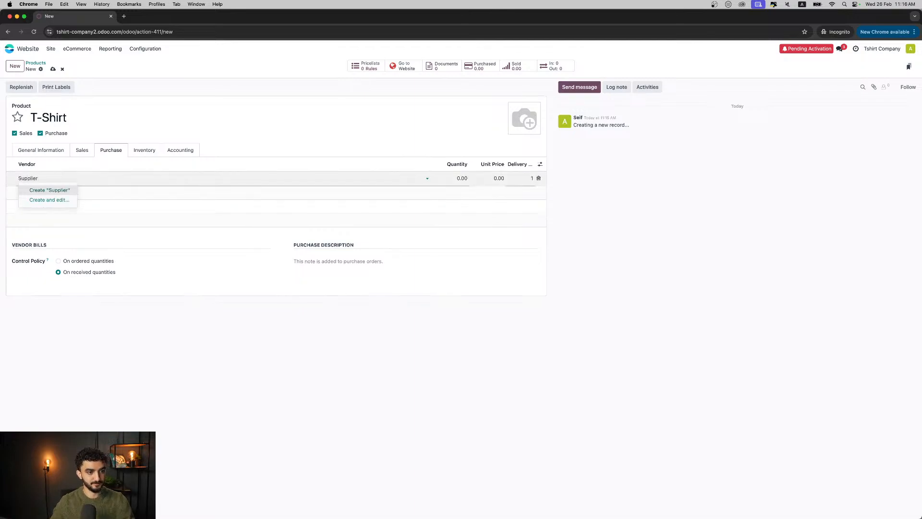
pyautogui.click(41, 191)
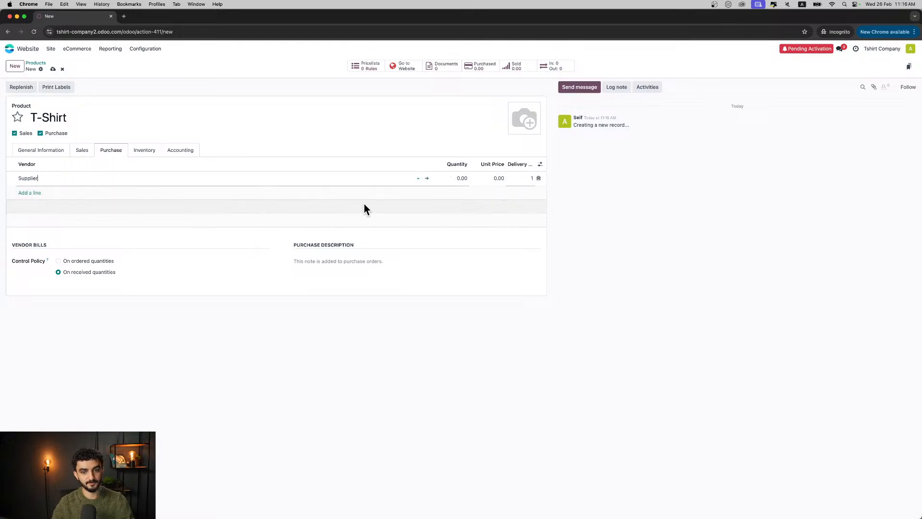
pyautogui.click(452, 179)
pyautogui.write('1')
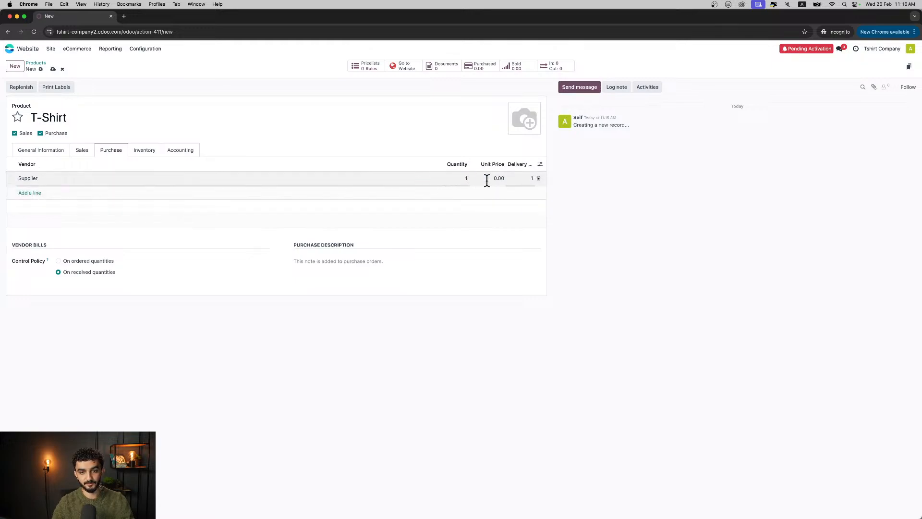
pyautogui.click(508, 206)
pyautogui.doubleClick(500, 181)
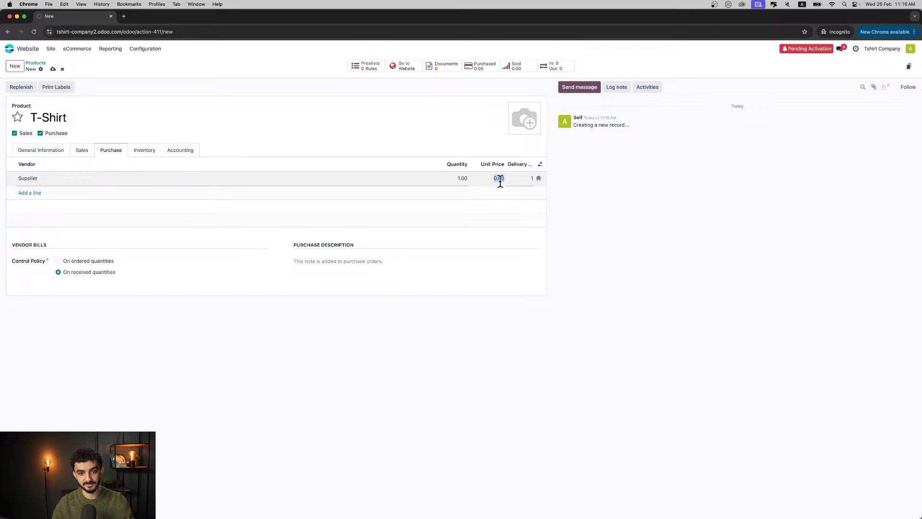
pyautogui.write('25')
pyautogui.click(615, 239)
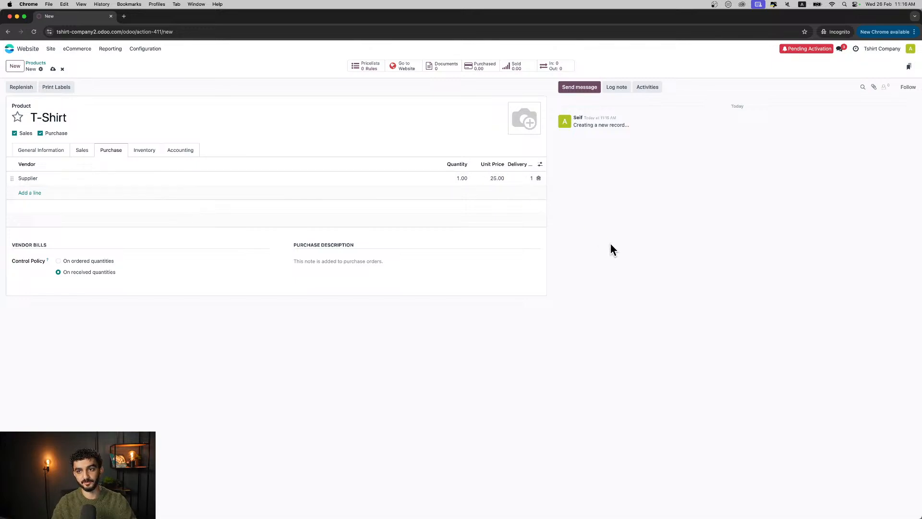
# - Publish and save the T-Shirt product, and open its page on the website
pyautogui.click(143, 153)
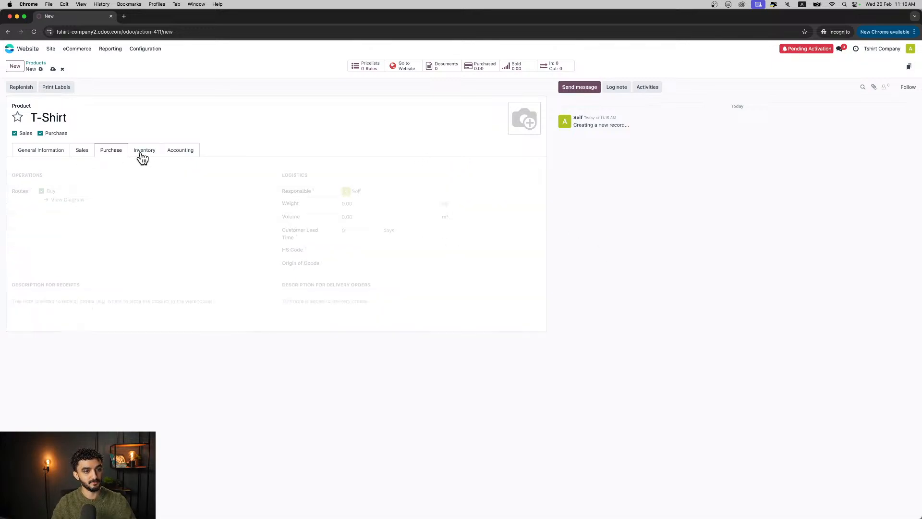
pyautogui.click(176, 152)
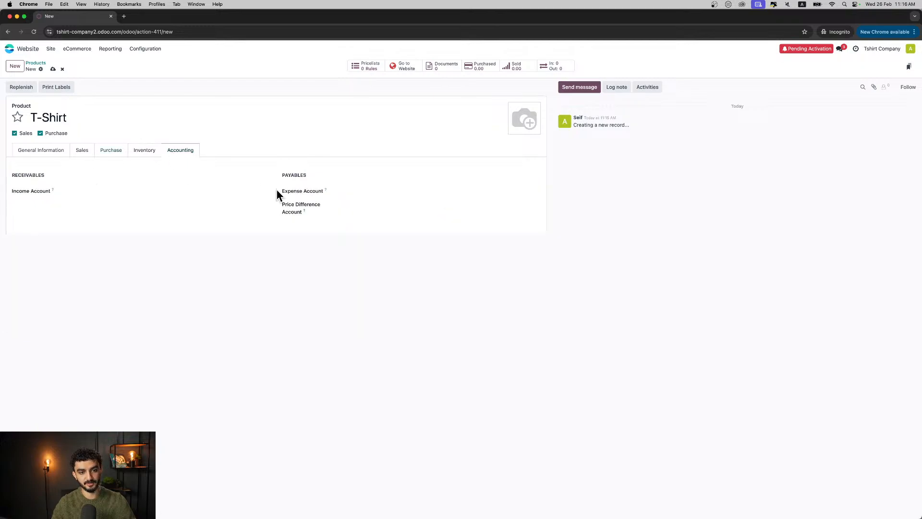
pyautogui.click(46, 152)
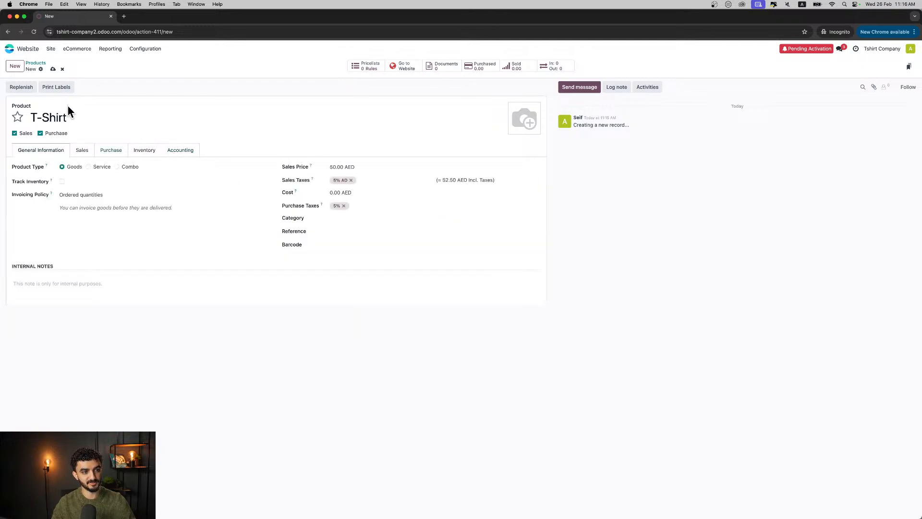
pyautogui.click(85, 150)
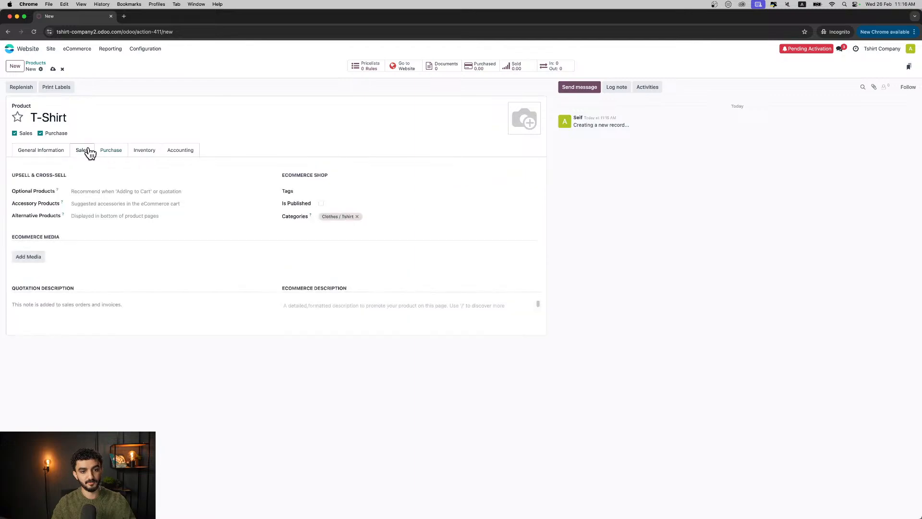
pyautogui.click(320, 204)
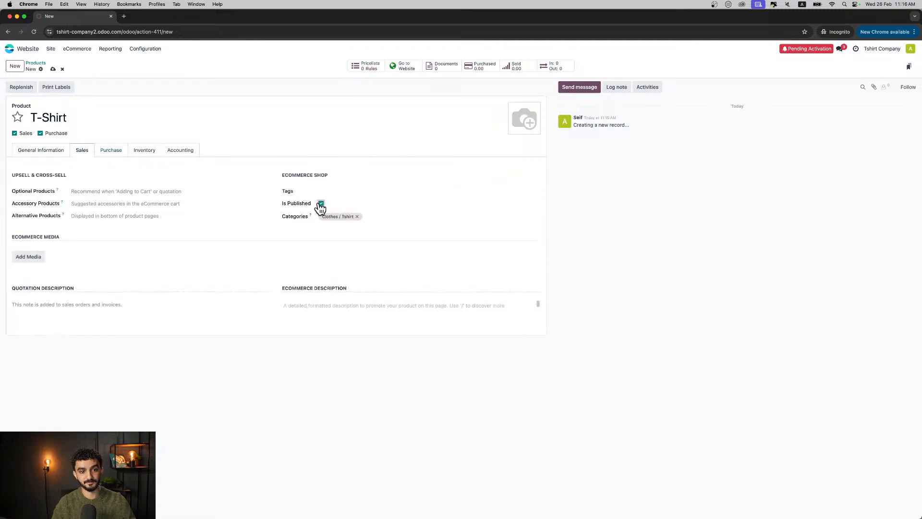
pyautogui.click(51, 71)
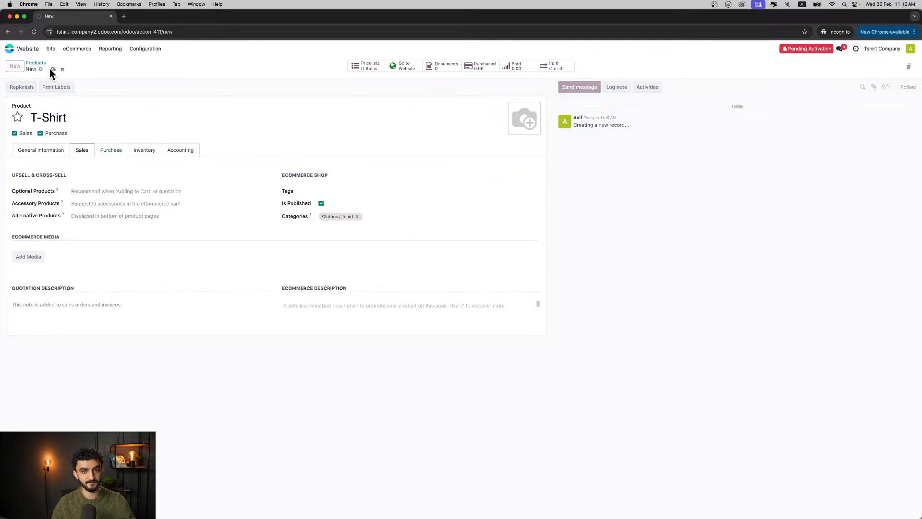
pyautogui.click(404, 72)
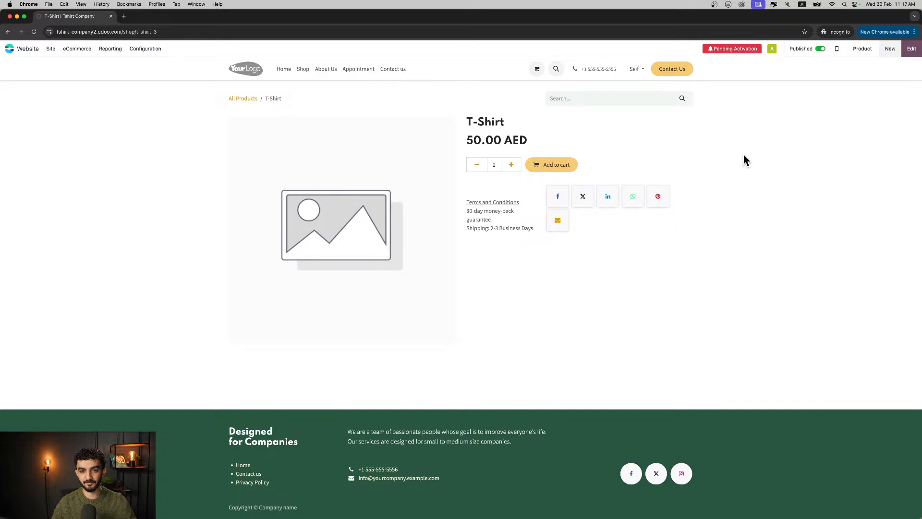
# - Edit the product page and replace its main image with the black "705" T-shirt photo found by searching "tshirt"
pyautogui.click(911, 49)
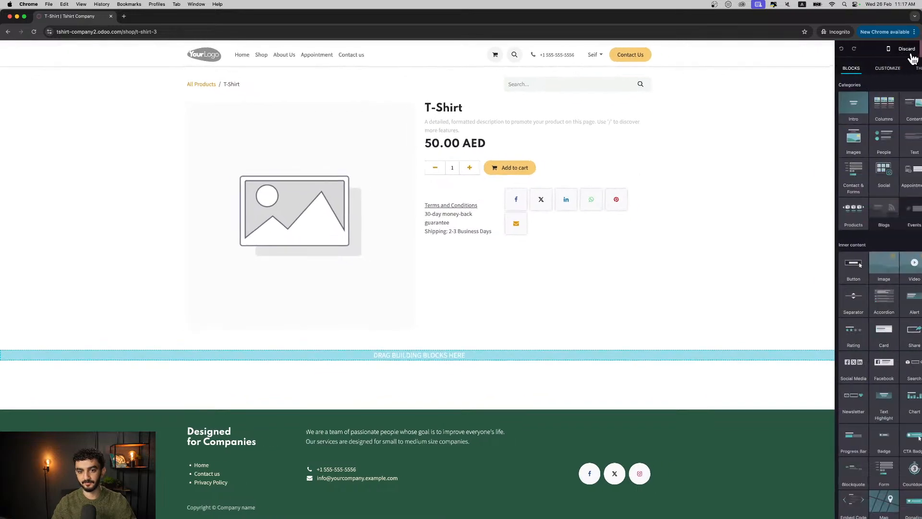
pyautogui.click(323, 186)
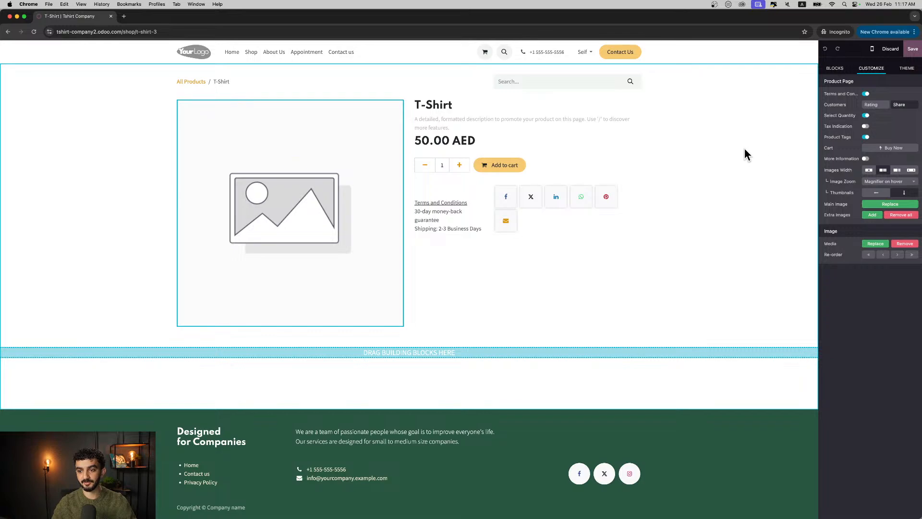
pyautogui.click(872, 205)
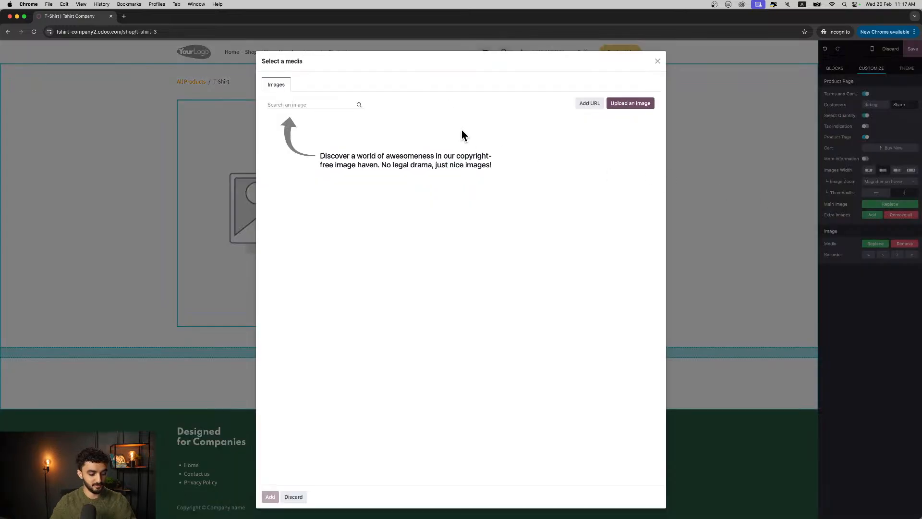
pyautogui.write('tshirt')
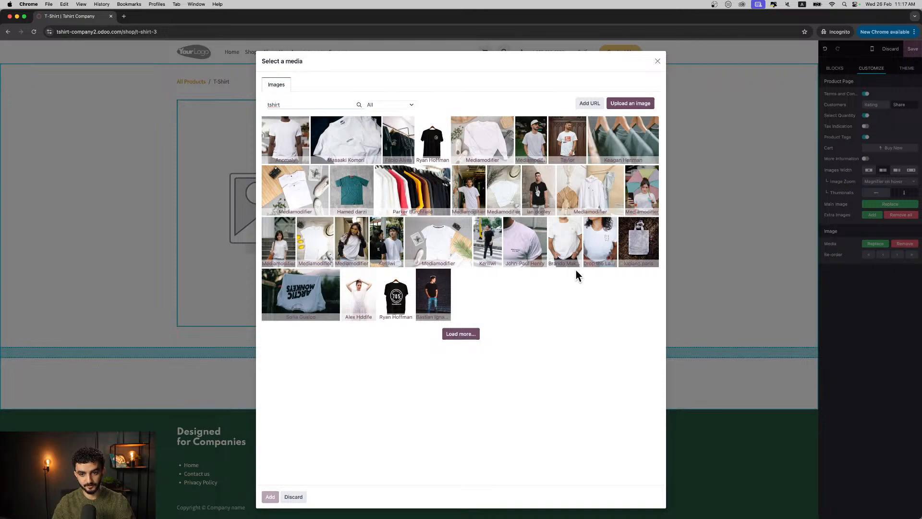
pyautogui.click(433, 146)
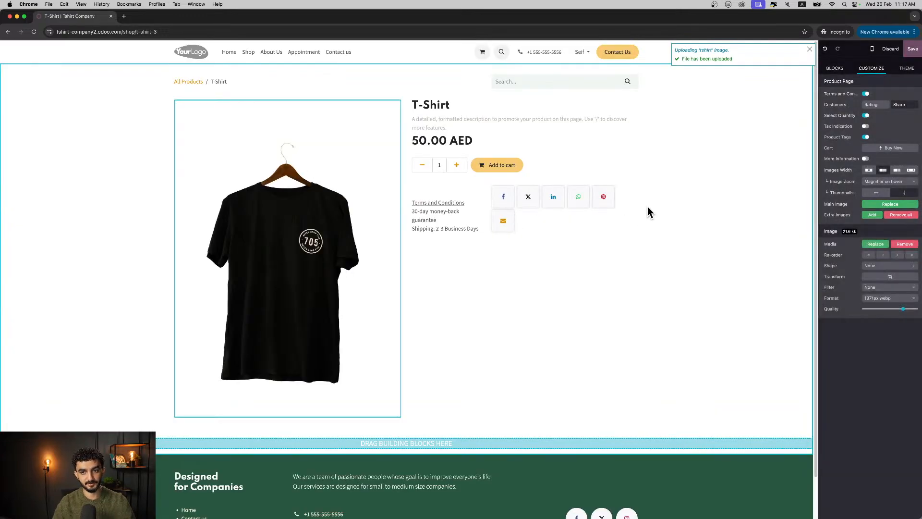
# - Enable the Buy Now button beside Add to cart on the T-Shirt product page
pyautogui.click(417, 126)
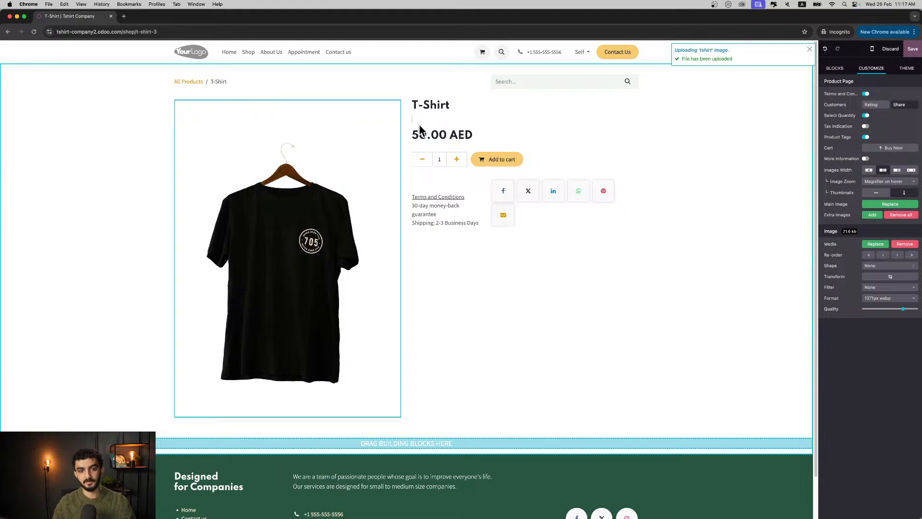
pyautogui.click(449, 118)
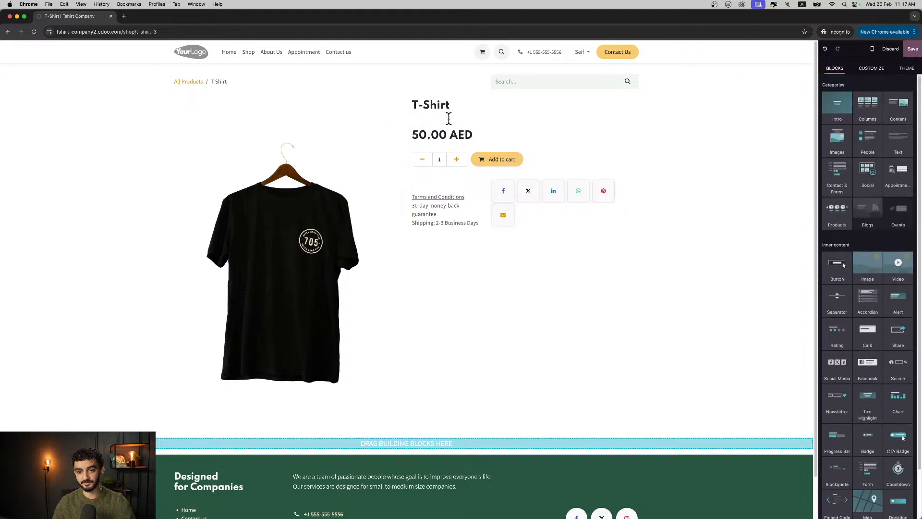
pyautogui.click(498, 107)
pyautogui.click(864, 203)
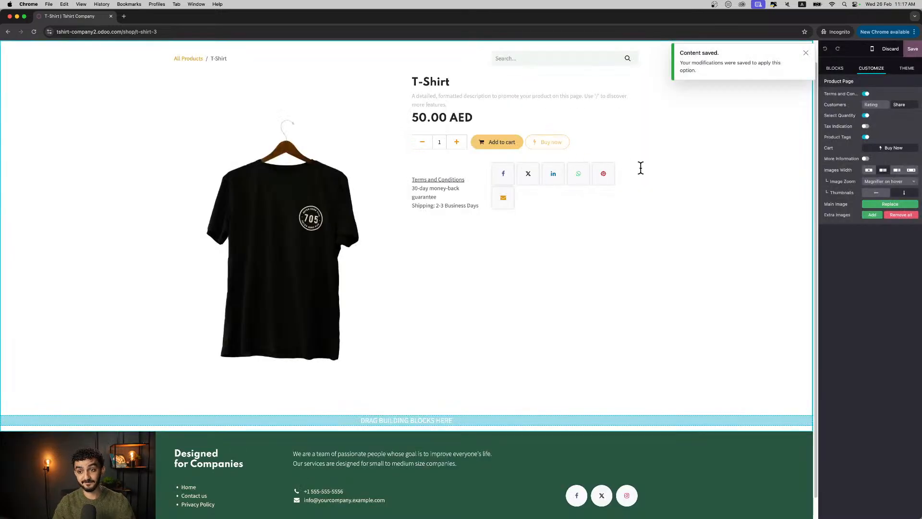
# - Enable customer ratings on the T-Shirt page, add the description "This is the best tshirt money can buy!" and save the page
pyautogui.click(872, 105)
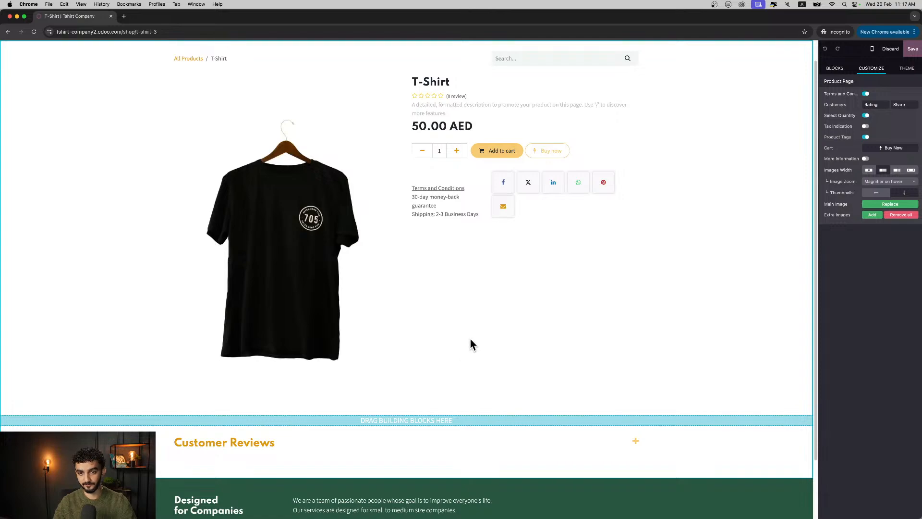
pyautogui.click(450, 106)
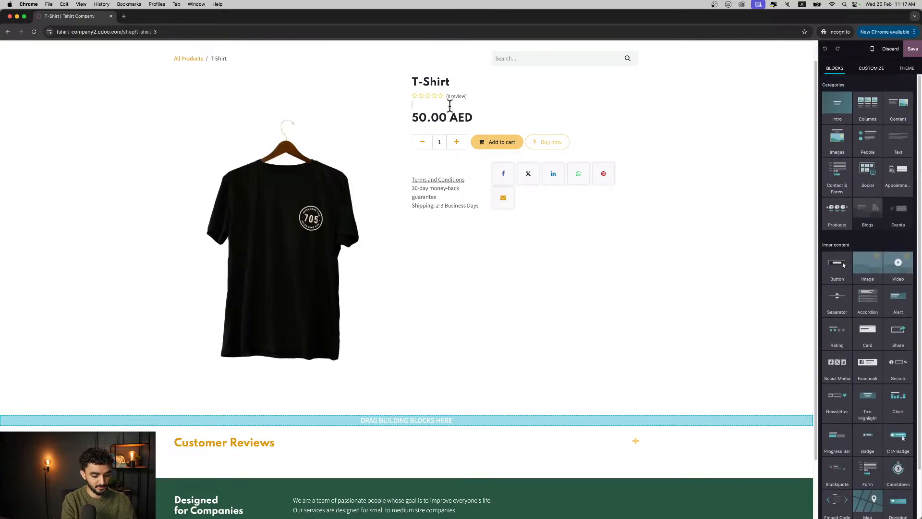
pyautogui.write('This is the best ')
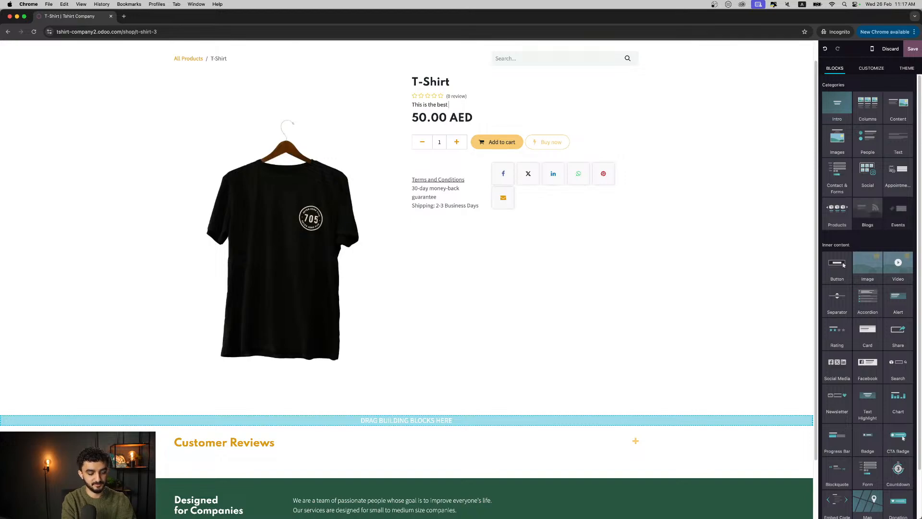
pyautogui.write('tshirt money c')
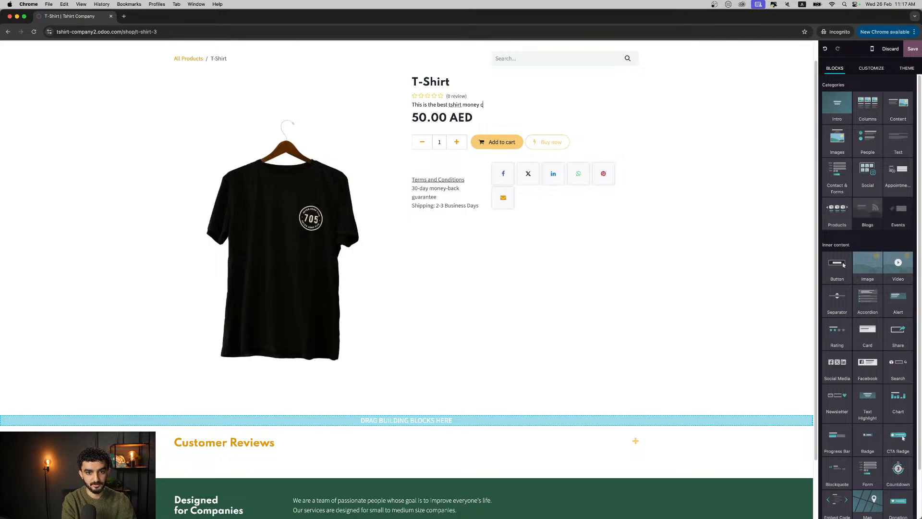
pyautogui.write('an buy!')
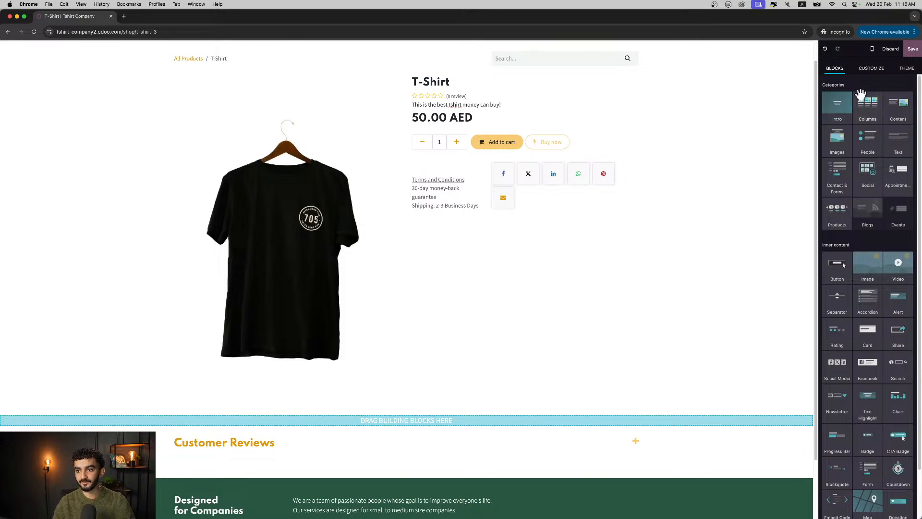
pyautogui.click(907, 50)
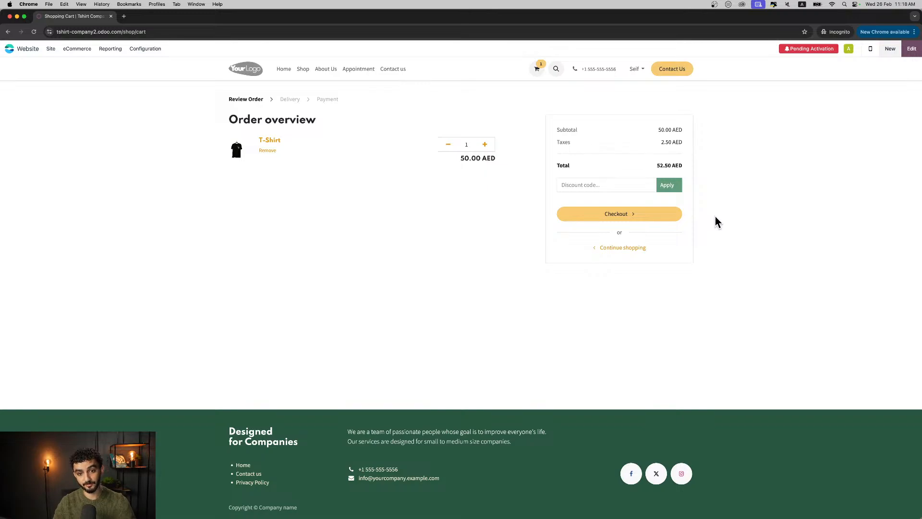
# - Switch to the Purchase app and start a new request for quotation with "Supplier" as the vendor
pyautogui.click(27, 52)
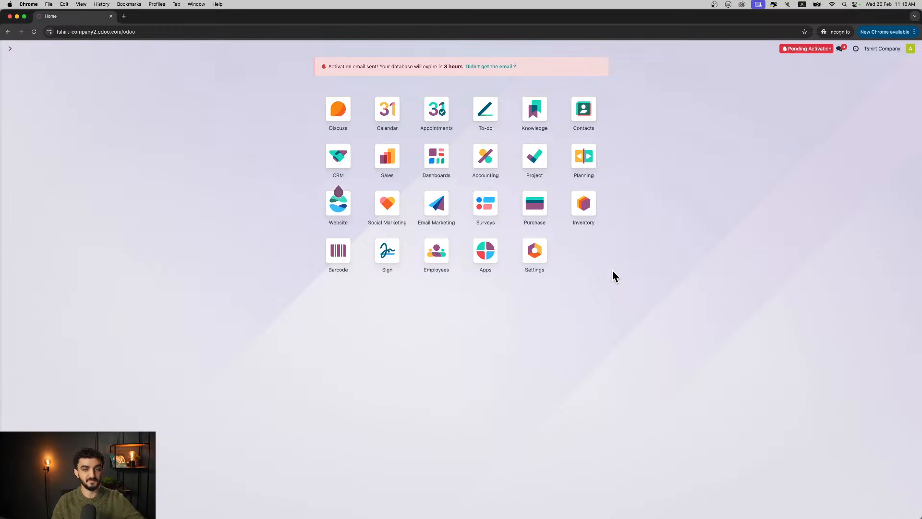
pyautogui.click(536, 213)
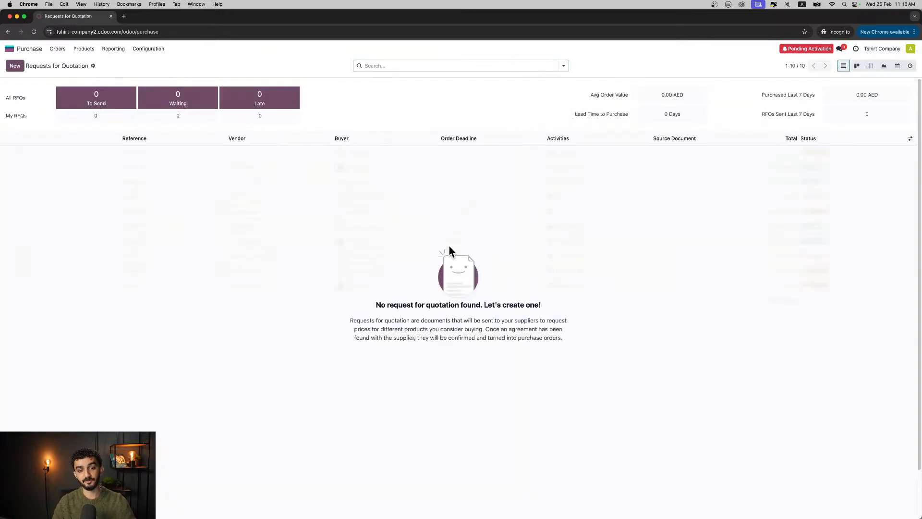
pyautogui.click(14, 67)
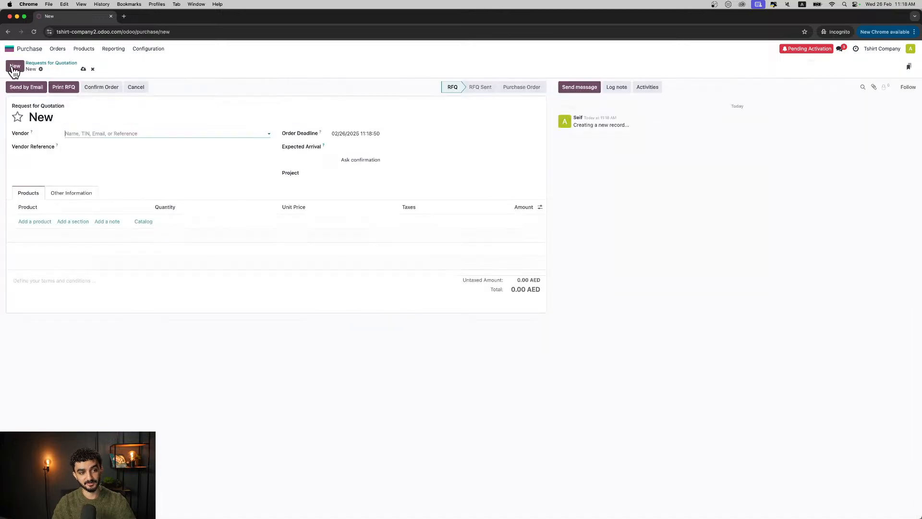
pyautogui.click(77, 133)
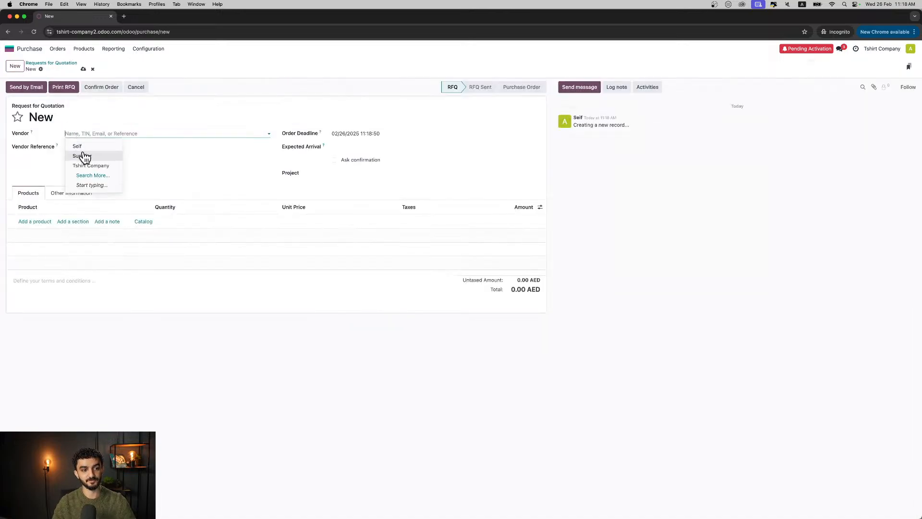
pyautogui.click(83, 155)
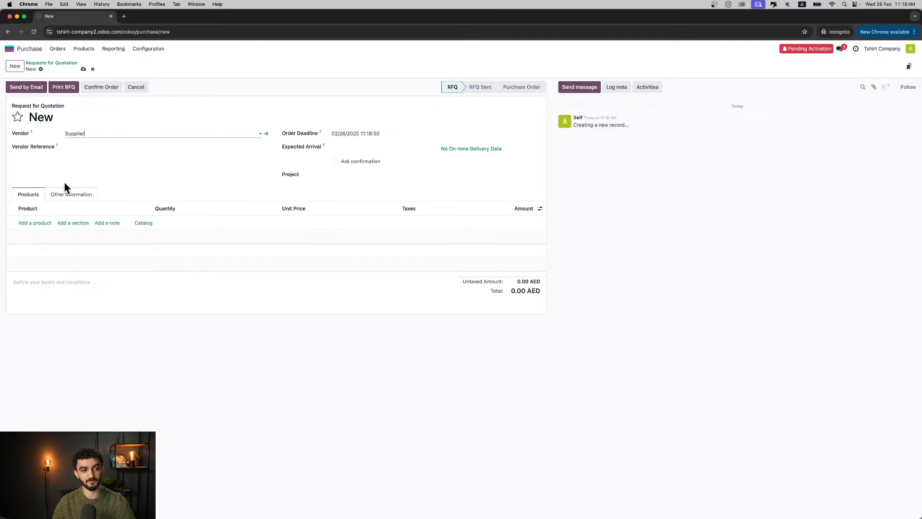
# - Add the T-Shirt product to the request for quotation with a quantity of 100 and save it
pyautogui.click(36, 222)
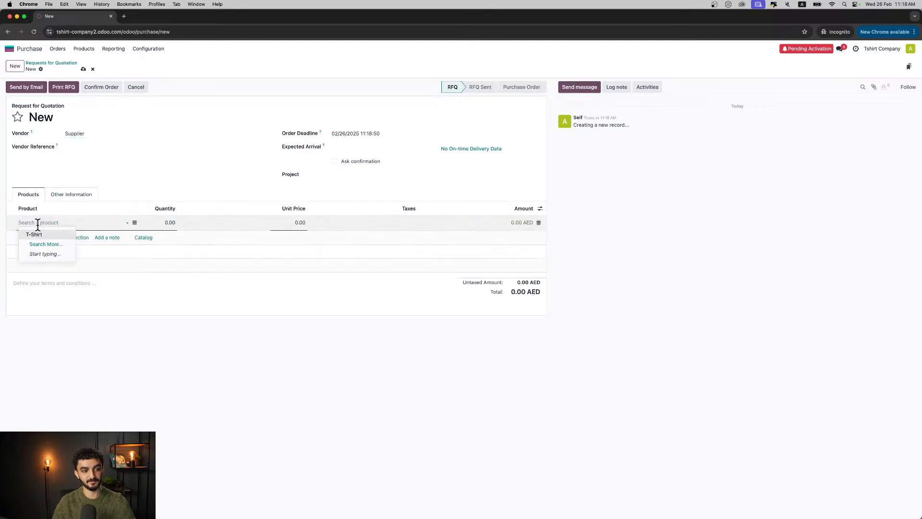
pyautogui.click(39, 232)
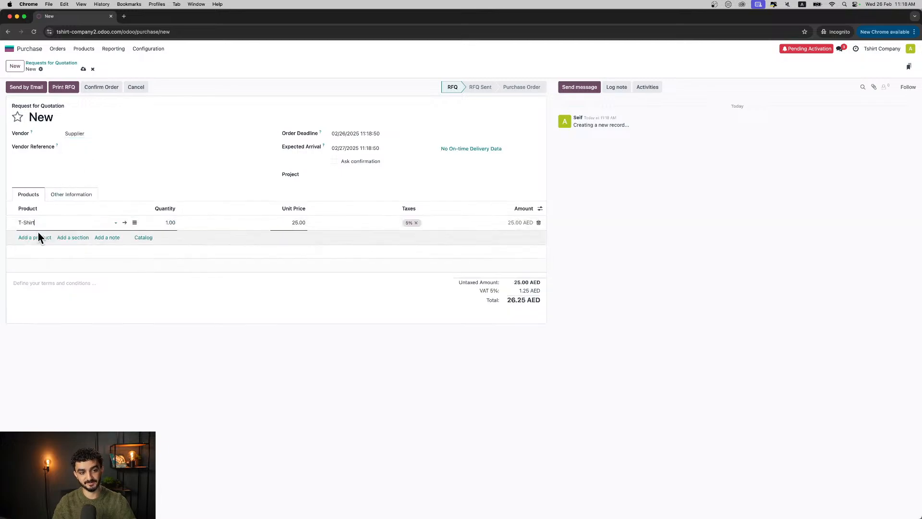
pyautogui.click(164, 194)
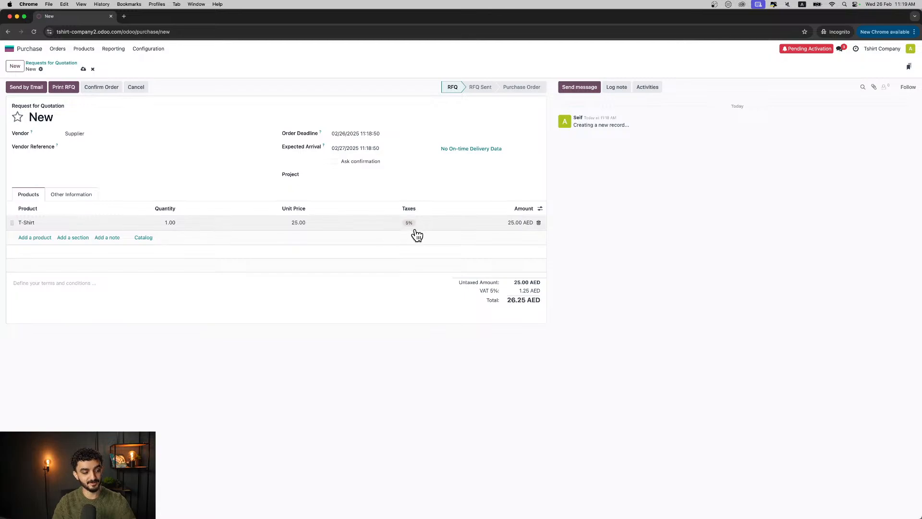
pyautogui.click(195, 225)
pyautogui.write('100')
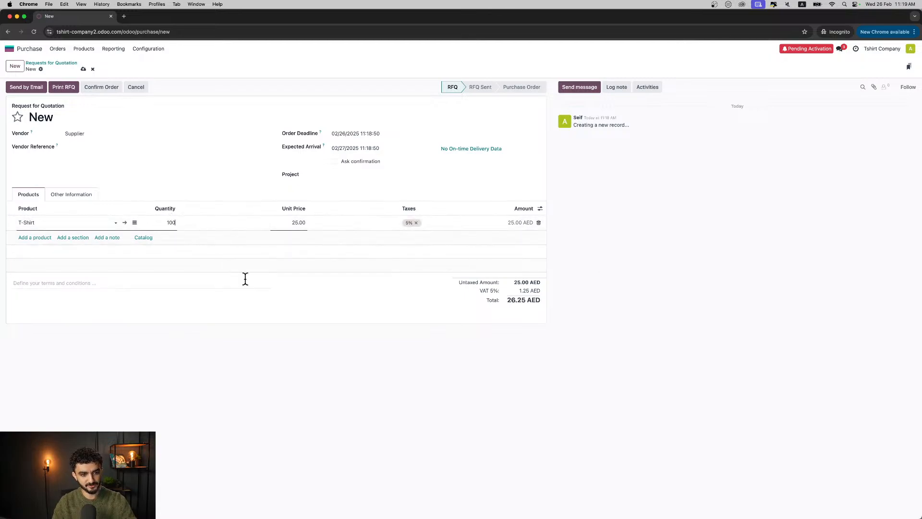
pyautogui.click(249, 302)
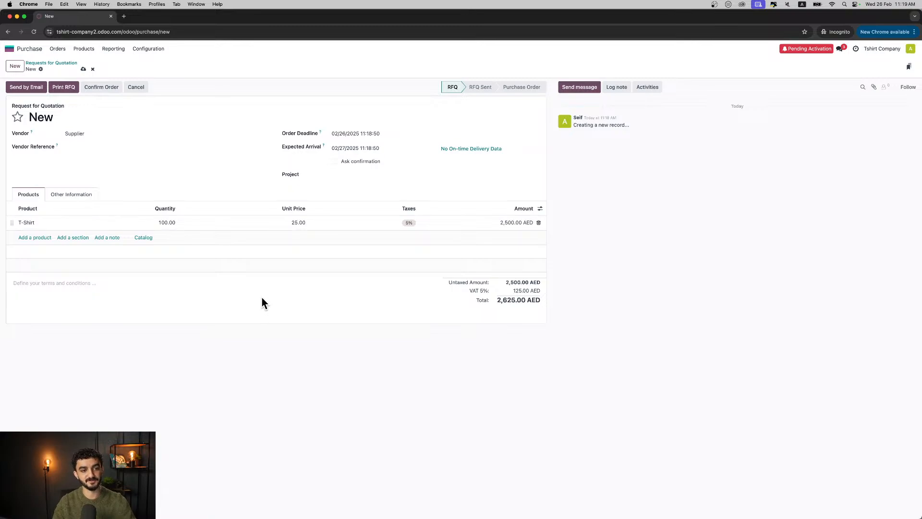
pyautogui.click(83, 69)
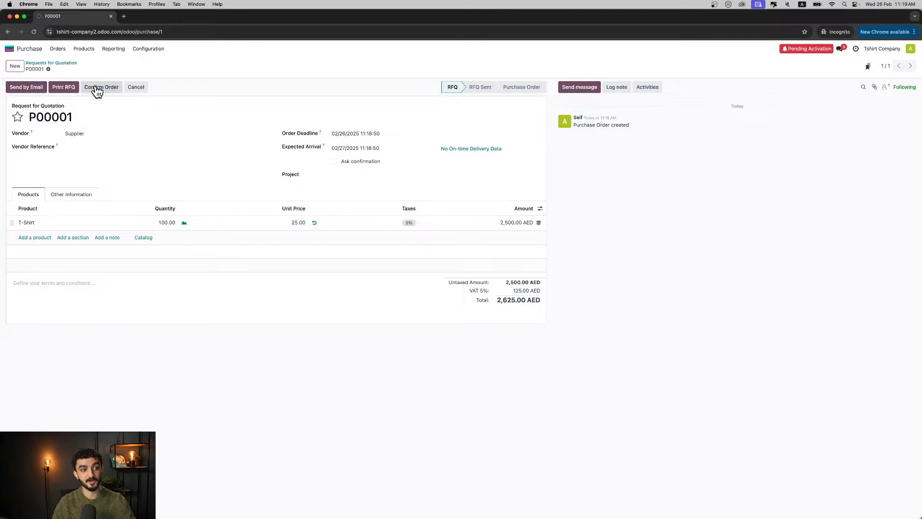
# - Confirm the request for quotation as a purchase order and validate the receipt of its T-shirts
pyautogui.click(97, 89)
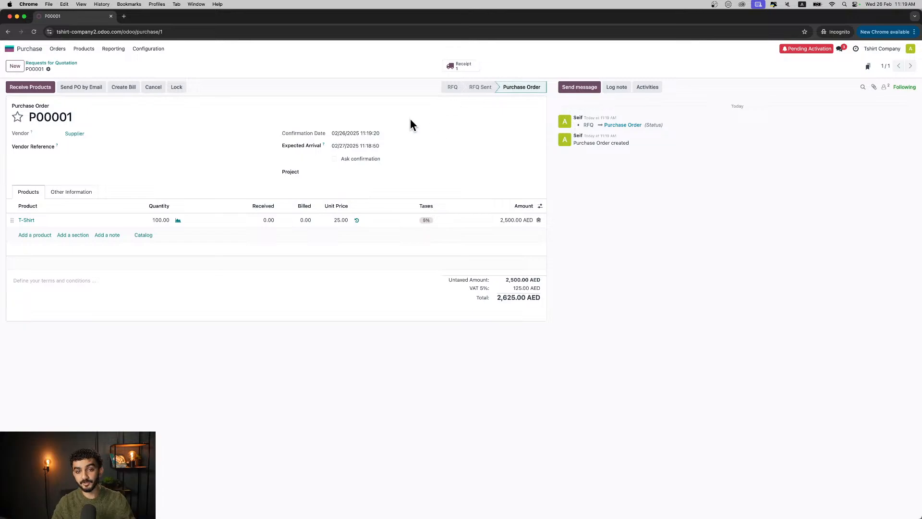
pyautogui.click(38, 95)
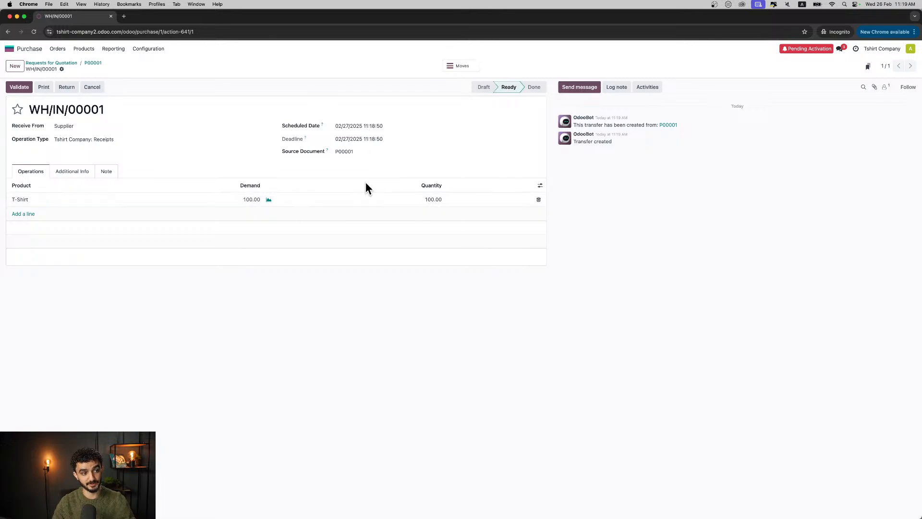
pyautogui.click(20, 87)
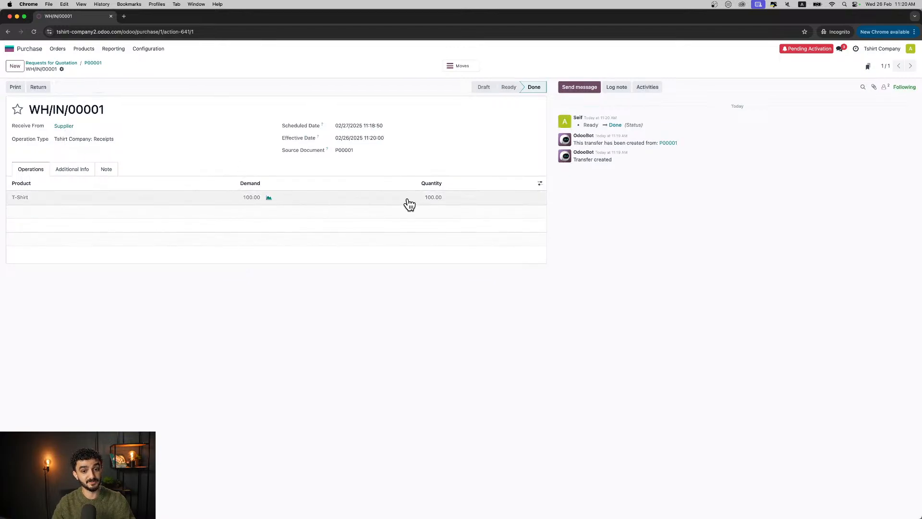
# - Create a vendor bill from the purchase order, set its bill date to 02/26/2025, and save and confirm it
pyautogui.click(94, 63)
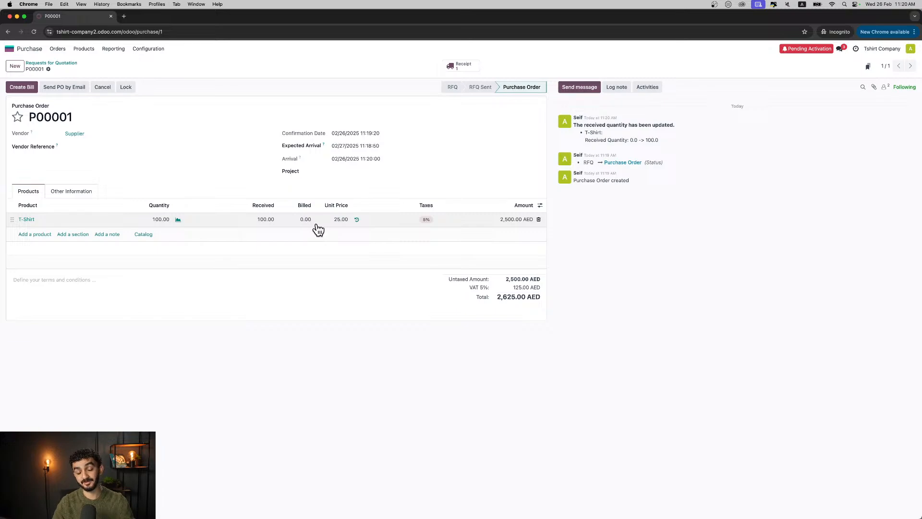
pyautogui.click(22, 91)
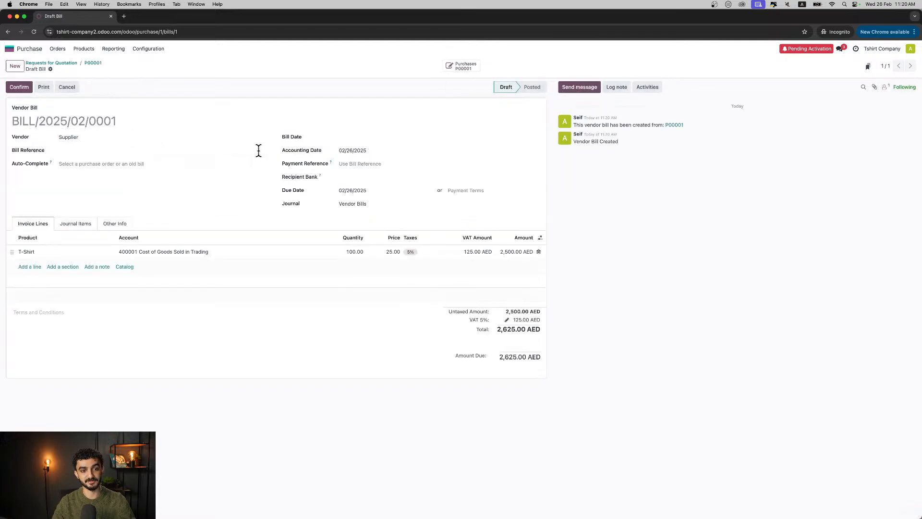
pyautogui.click(367, 141)
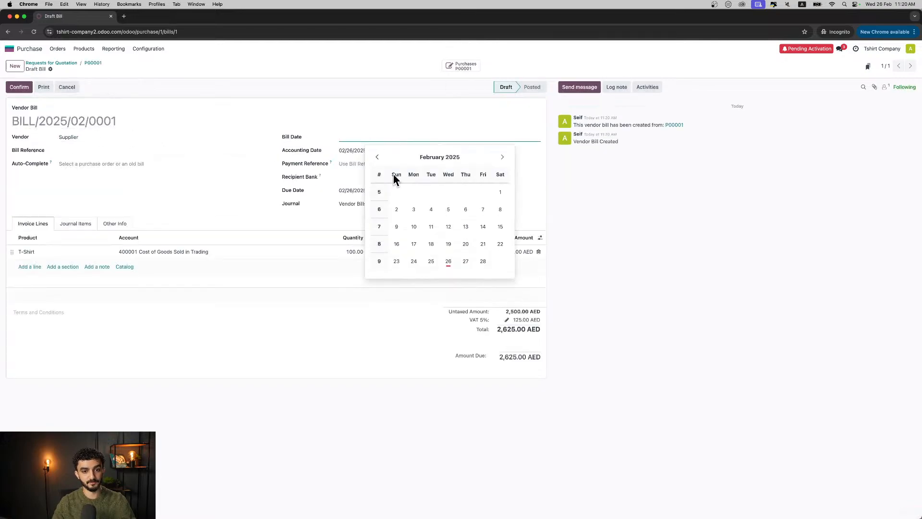
pyautogui.click(449, 260)
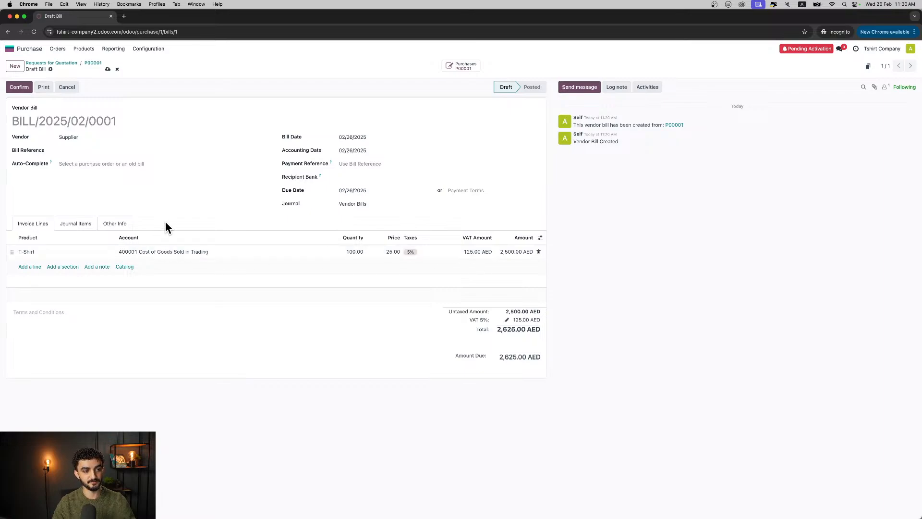
pyautogui.click(104, 70)
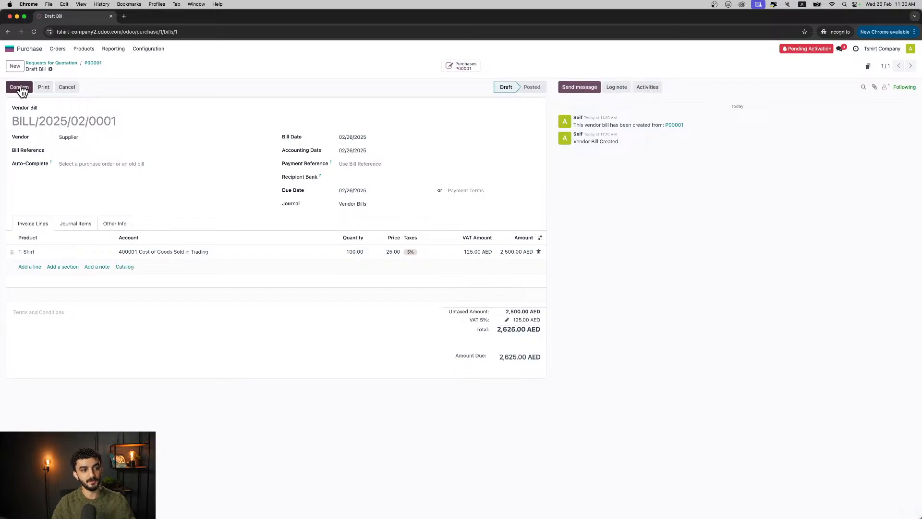
pyautogui.click(20, 87)
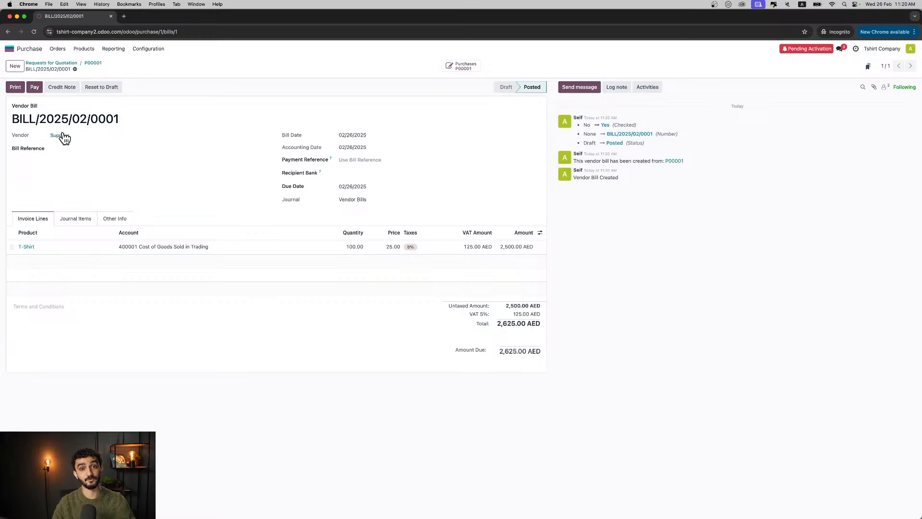
# - Create a payment for the vendor bill using the Bank journal, and return through the purchase order to the requests for quotation list
pyautogui.click(35, 87)
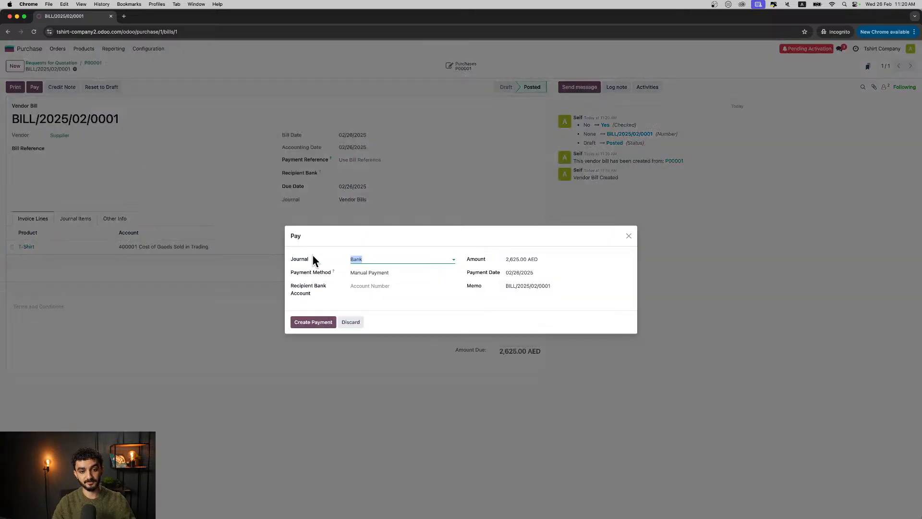
pyautogui.click(366, 258)
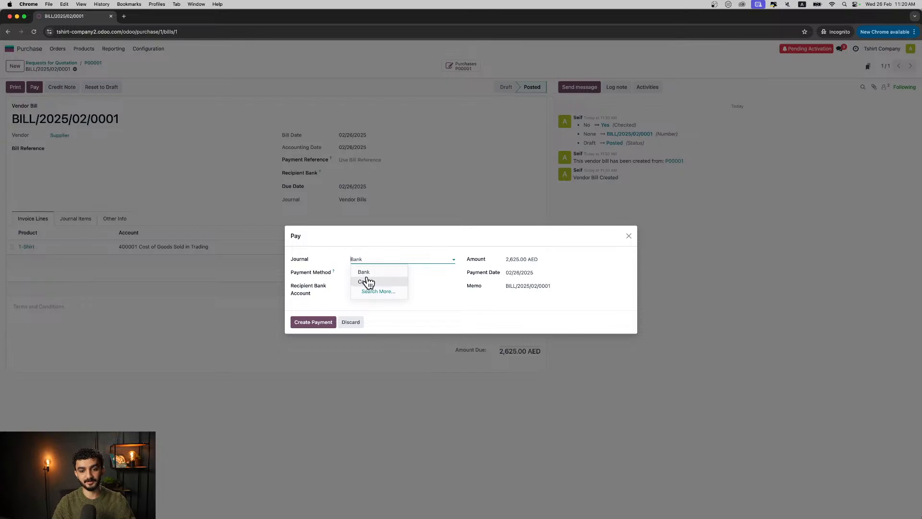
pyautogui.click(366, 269)
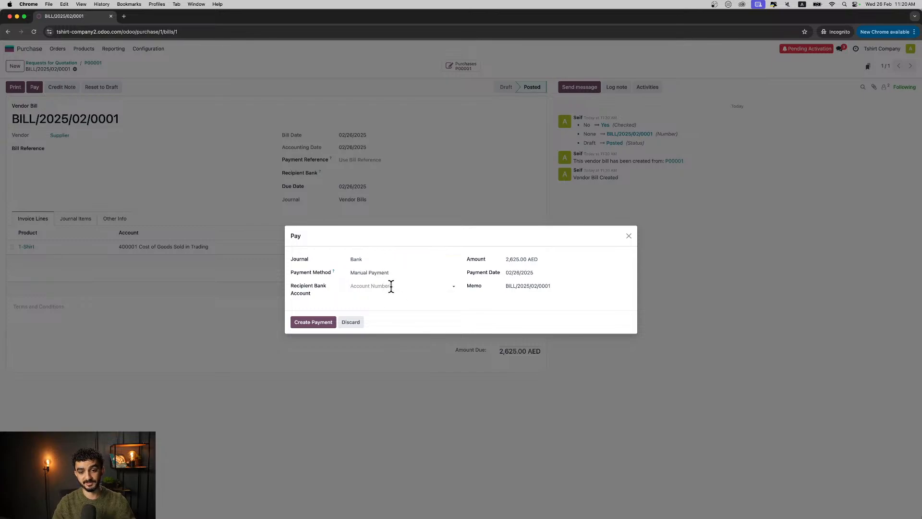
pyautogui.click(315, 321)
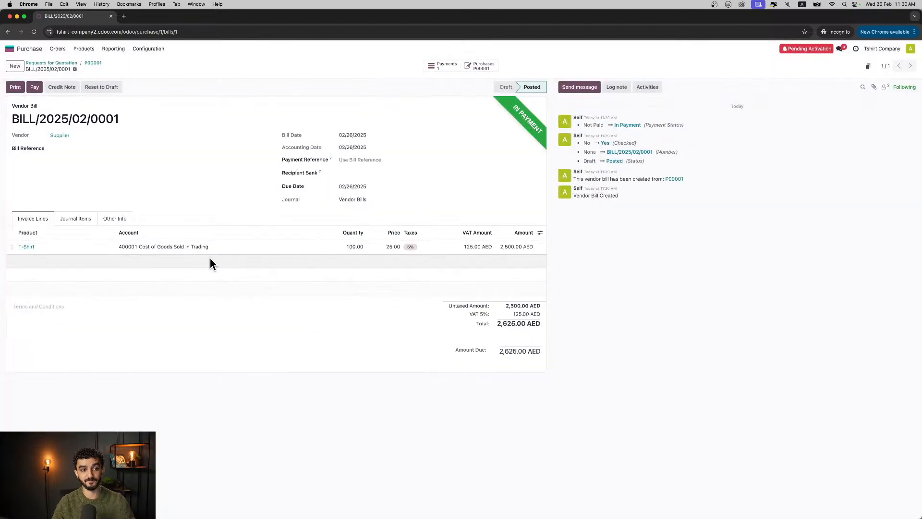
pyautogui.click(89, 63)
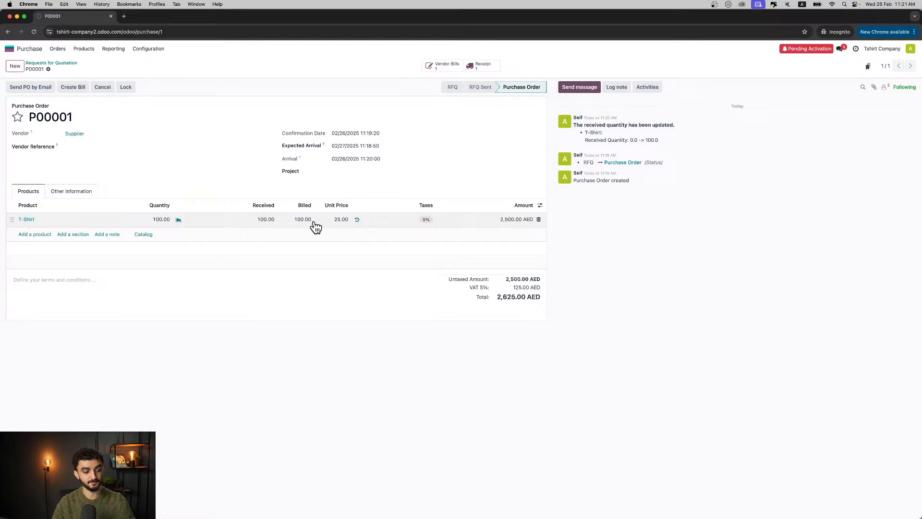
pyautogui.click(76, 65)
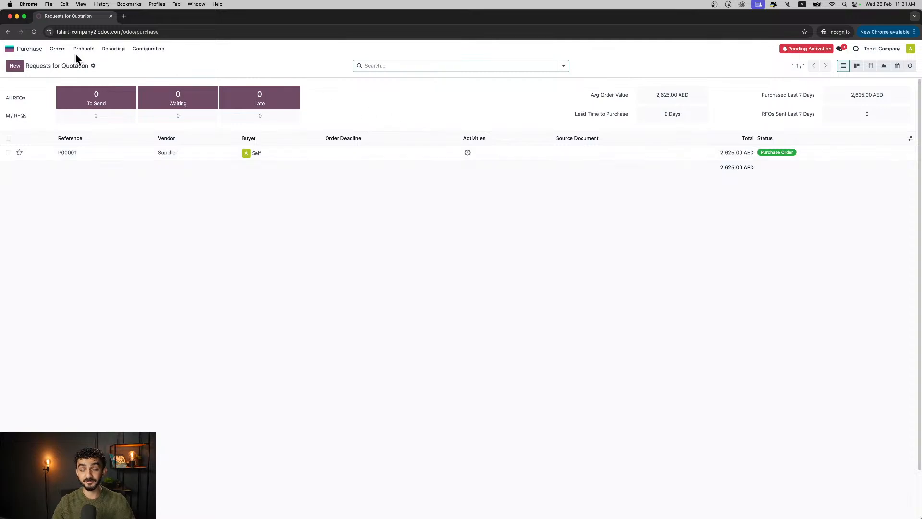
# - Check the stock report in Inventory and expand its category filter
pyautogui.click(35, 51)
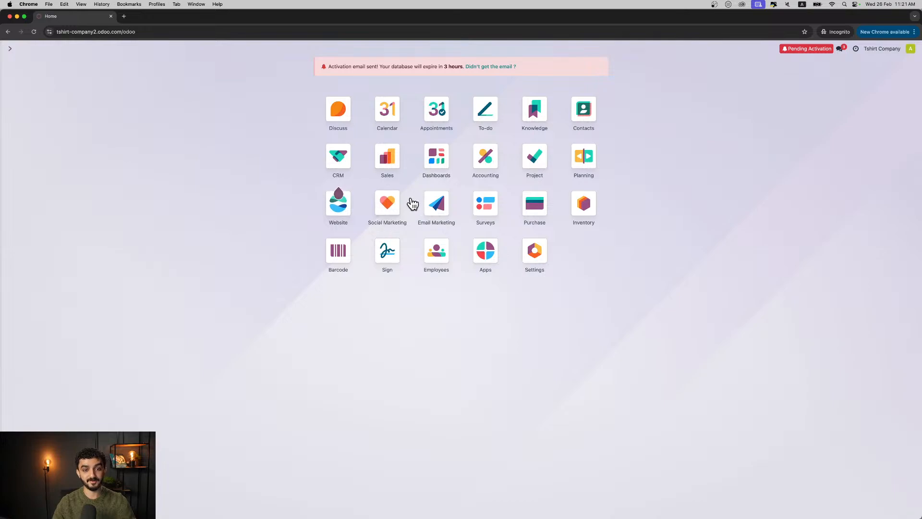
pyautogui.click(581, 202)
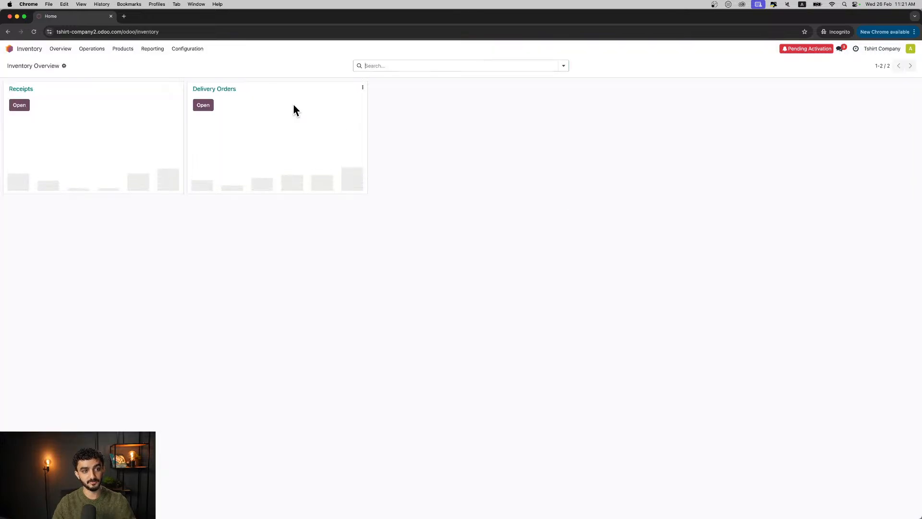
pyautogui.click(153, 50)
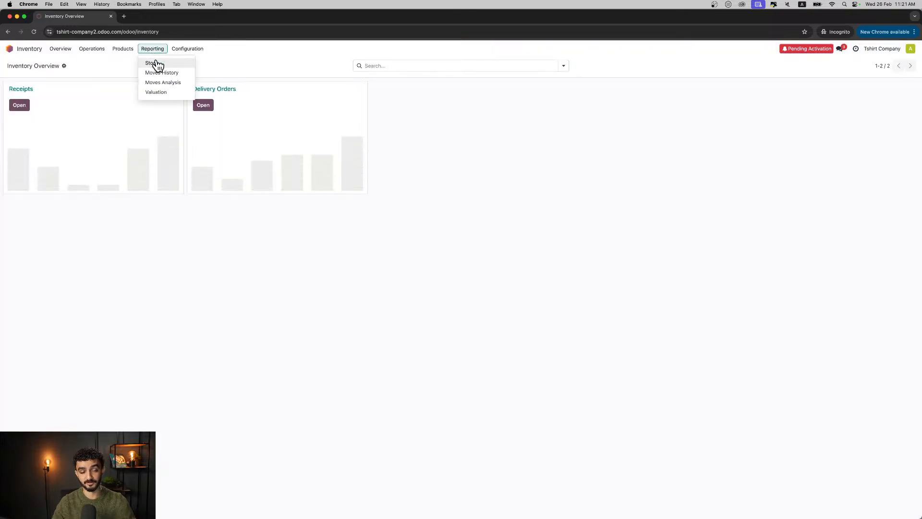
pyautogui.click(159, 65)
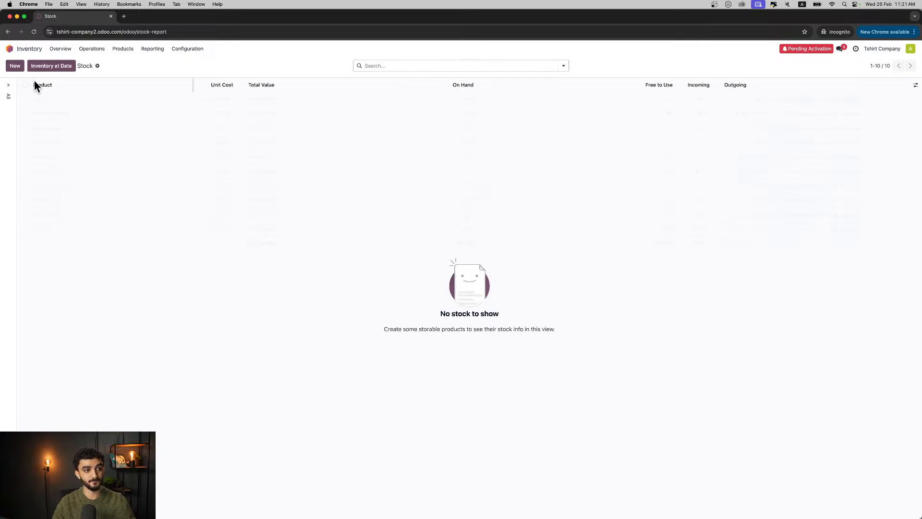
pyautogui.click(8, 85)
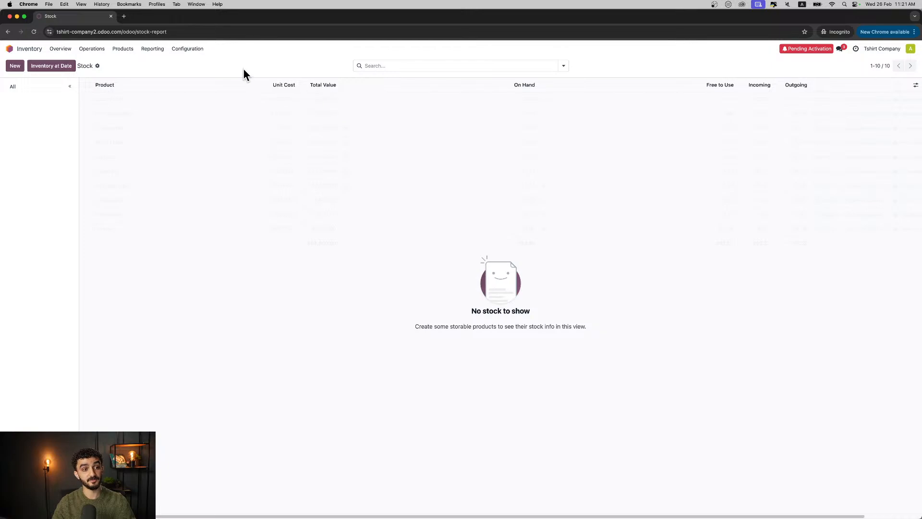
# - Open the T-Shirt product record from the Inventory product list
pyautogui.click(124, 49)
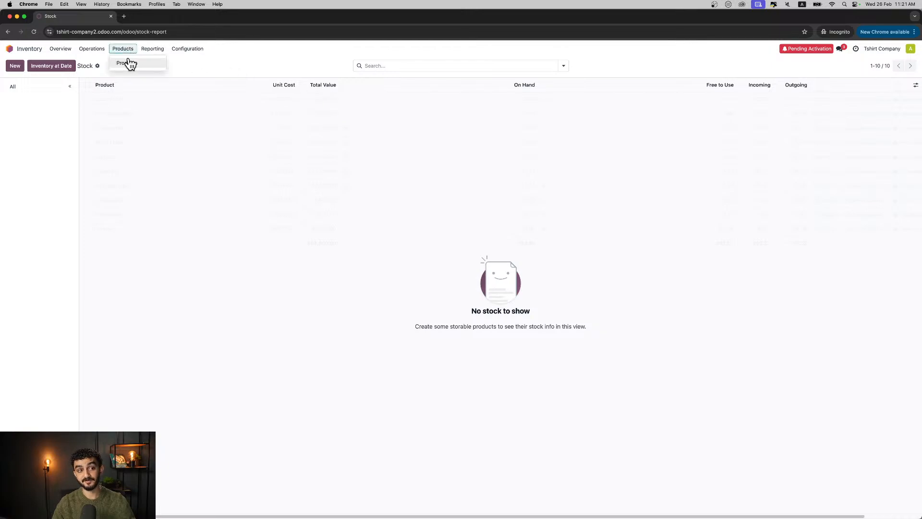
pyautogui.click(129, 63)
pyautogui.click(103, 99)
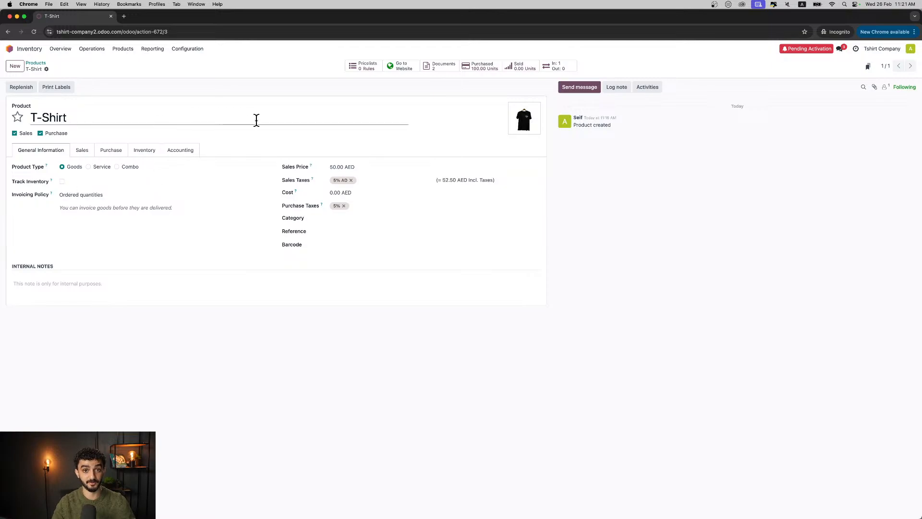
# - Start a new sales quotation, create a new customer by name on it, and set the payment terms to Immediate Payment
pyautogui.click(9, 49)
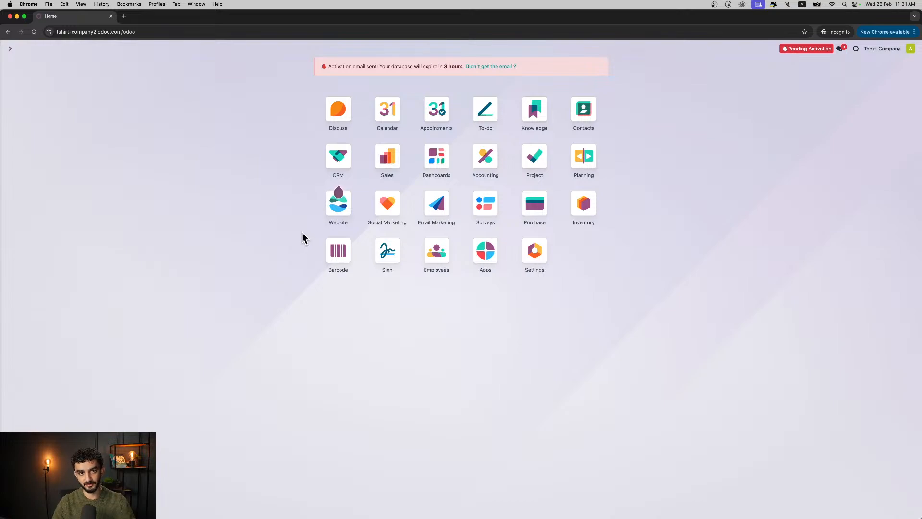
pyautogui.click(387, 163)
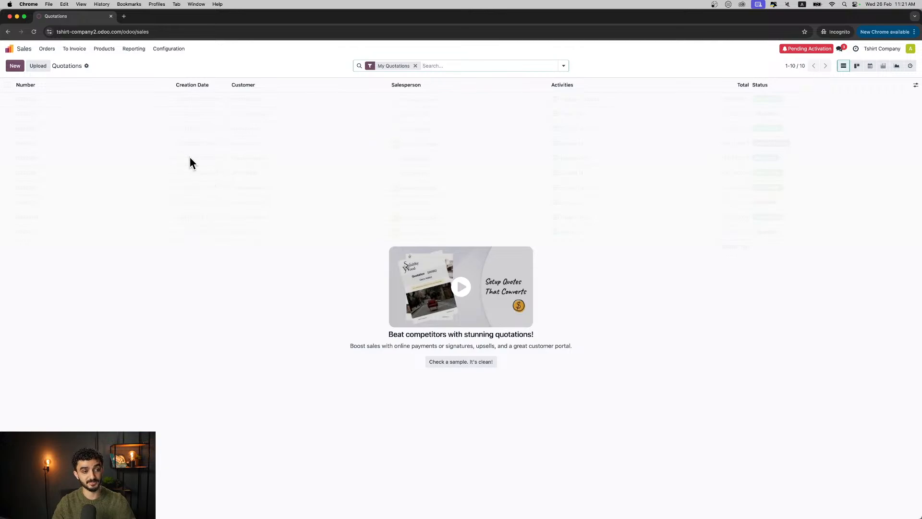
pyautogui.click(14, 67)
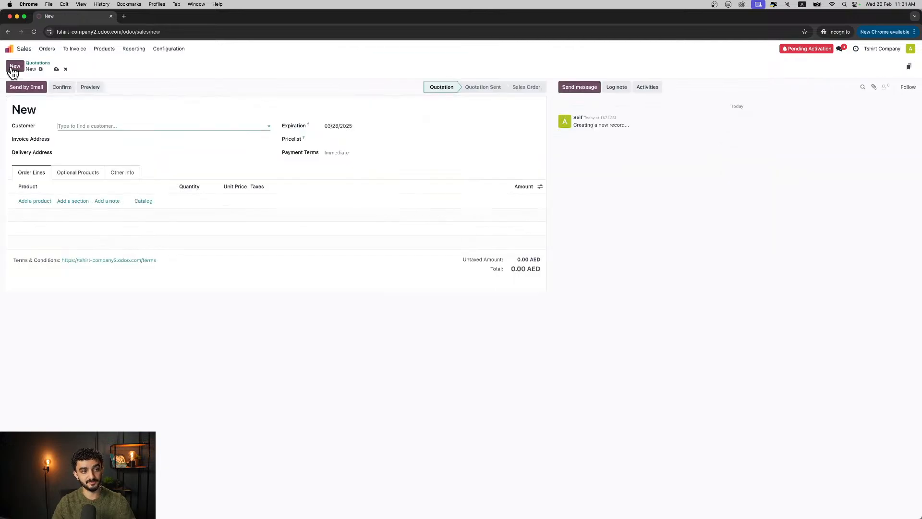
pyautogui.click(66, 126)
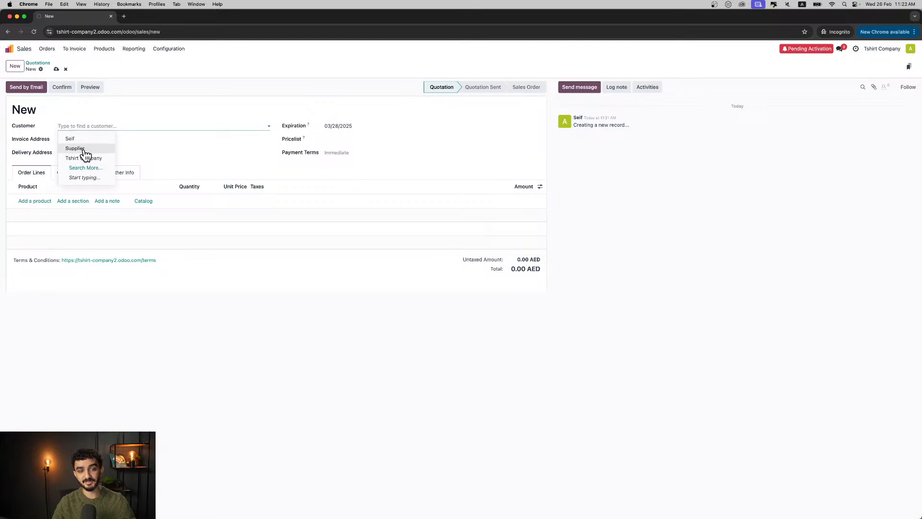
pyautogui.click(97, 120)
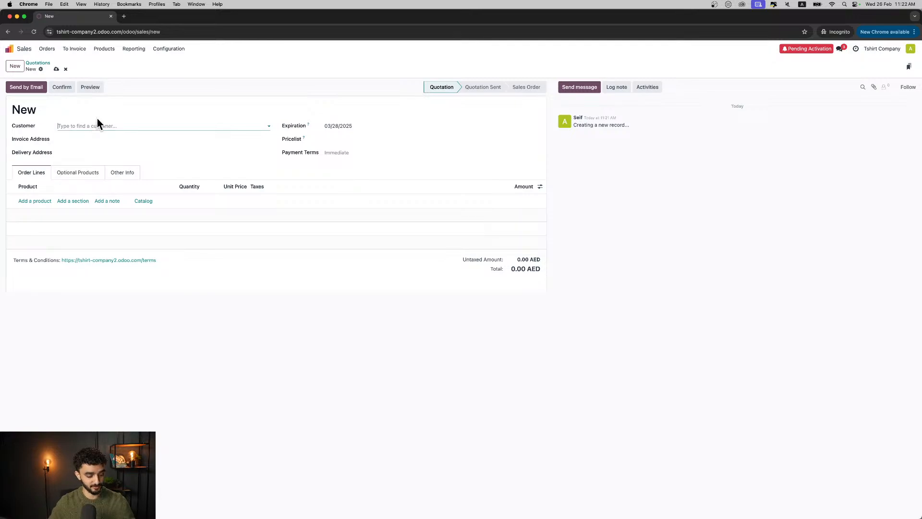
pyautogui.write('Adam')
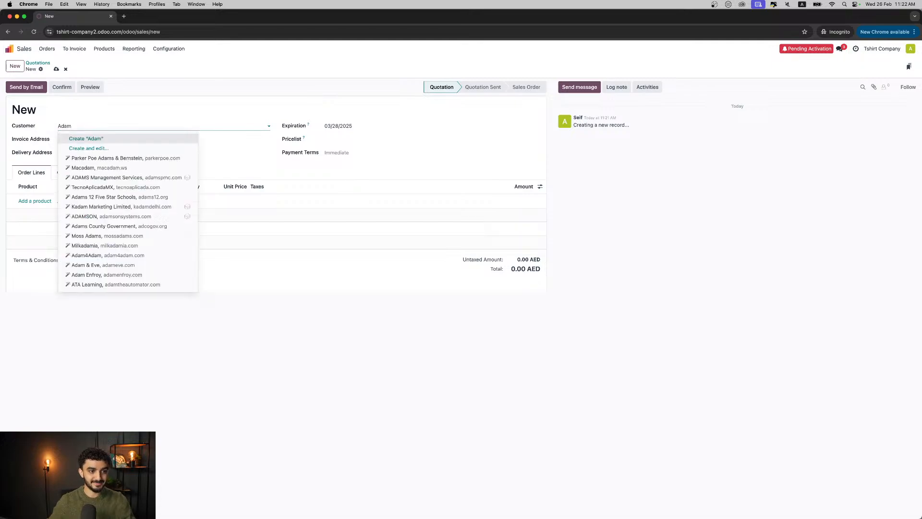
pyautogui.click(92, 139)
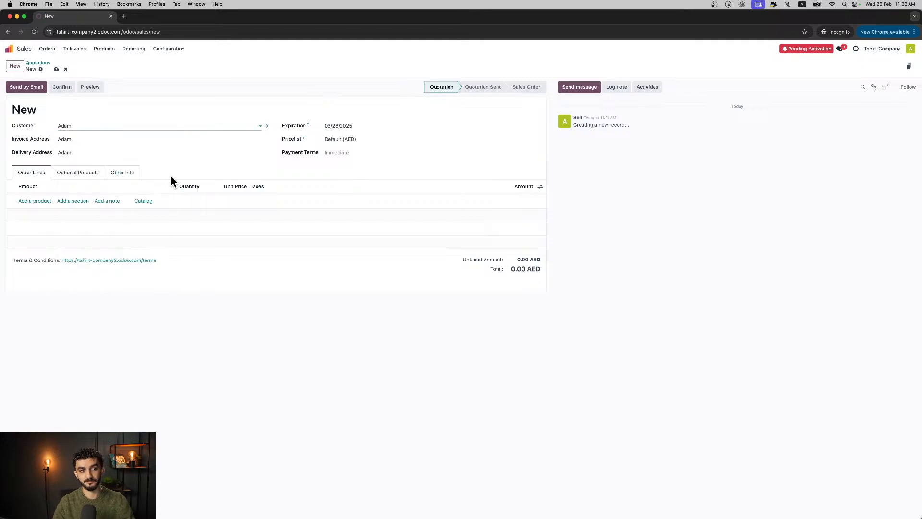
pyautogui.click(333, 152)
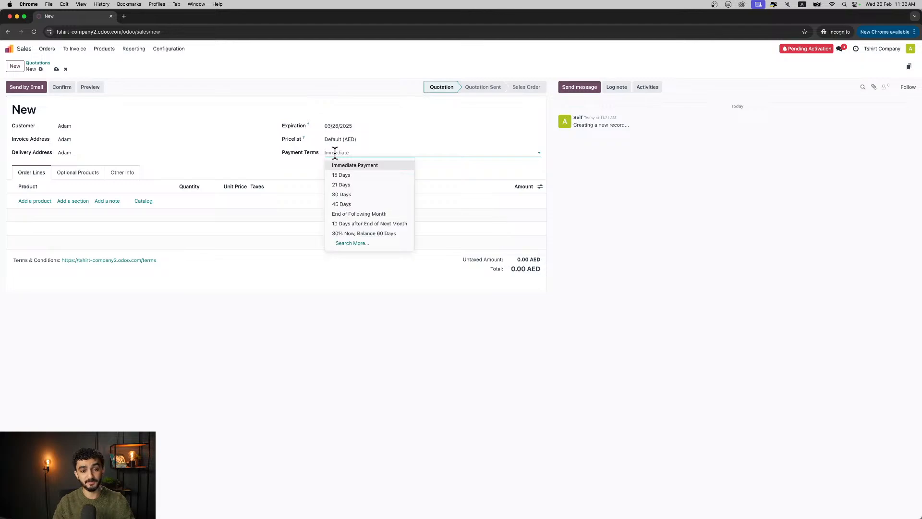
pyautogui.click(359, 167)
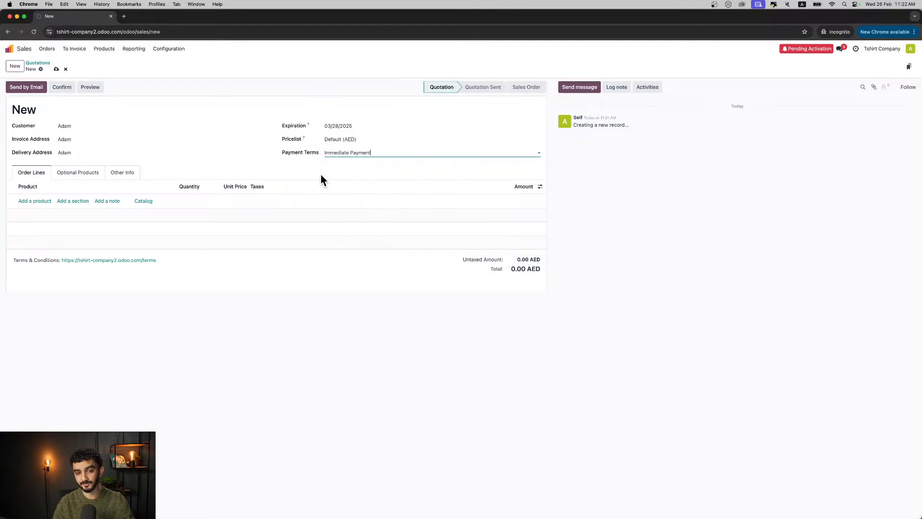
# - Add the T-Shirt product to the quotation with a quantity of 35, then save and confirm it as a sales order
pyautogui.click(35, 200)
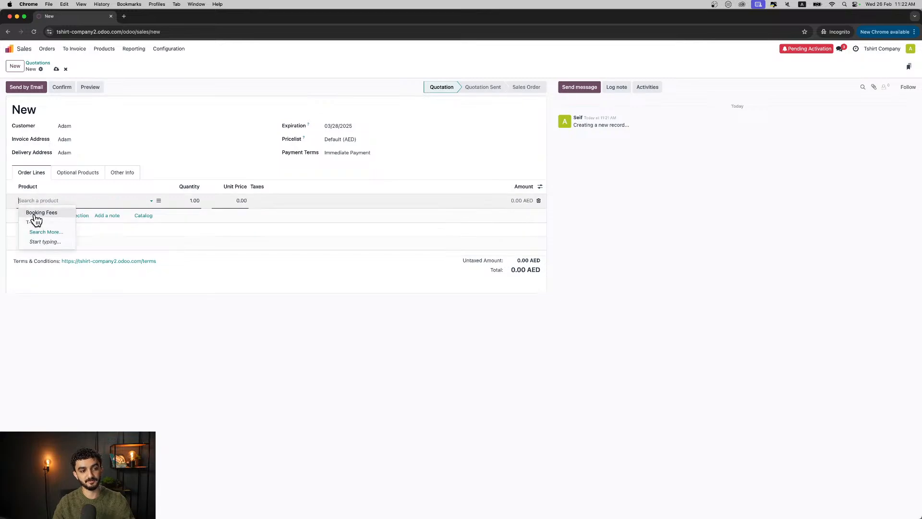
pyautogui.click(35, 221)
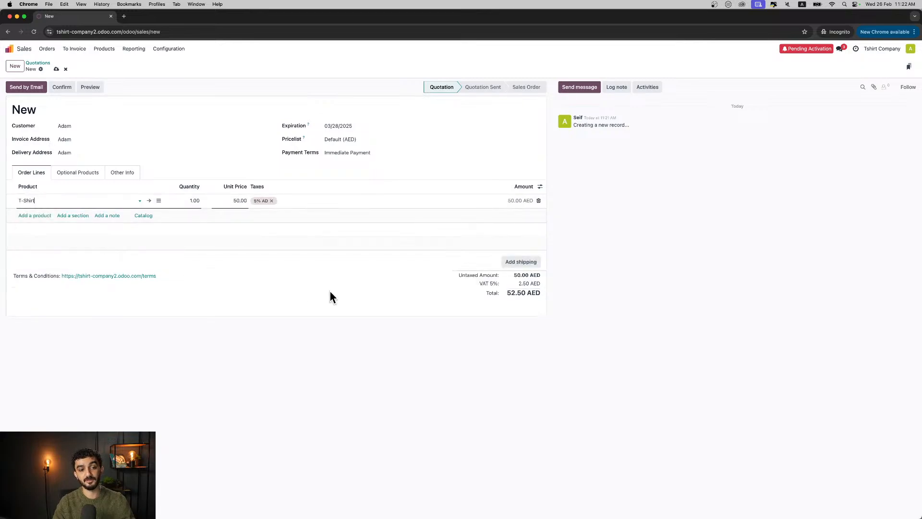
pyautogui.click(373, 310)
pyautogui.click(196, 201)
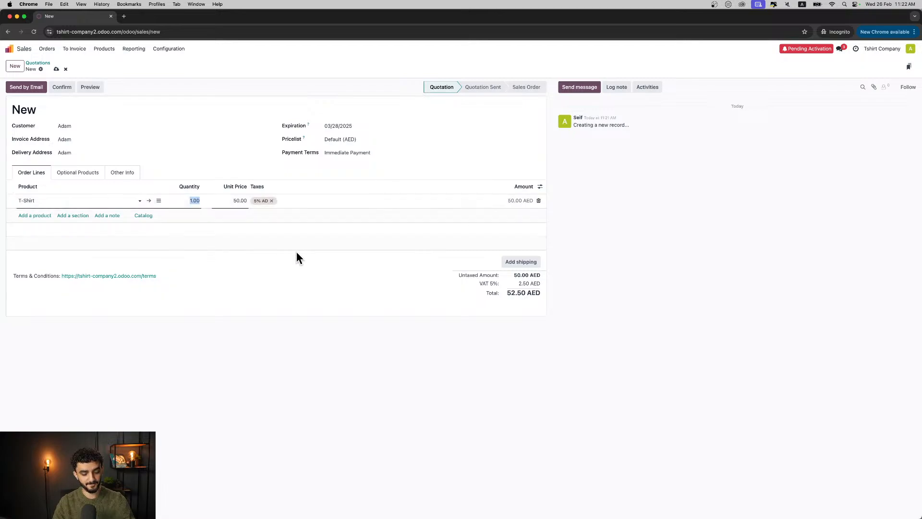
pyautogui.write('35')
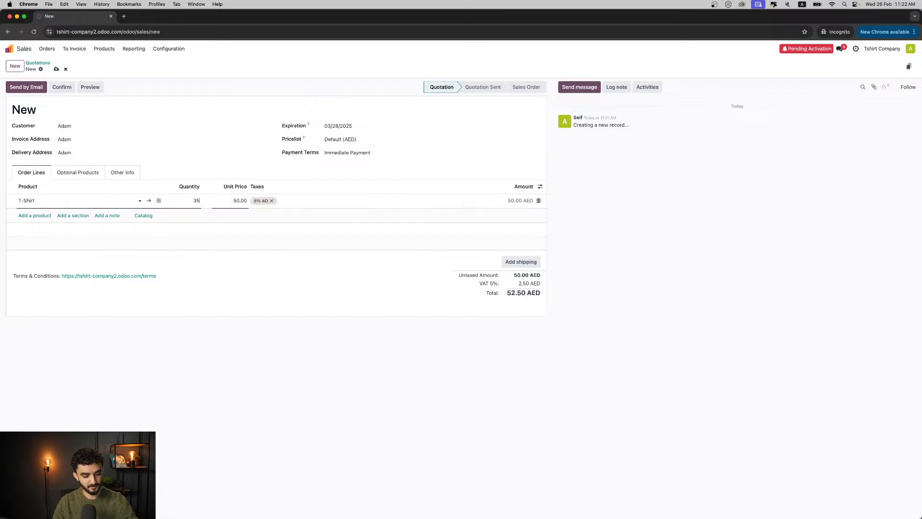
pyautogui.click(294, 311)
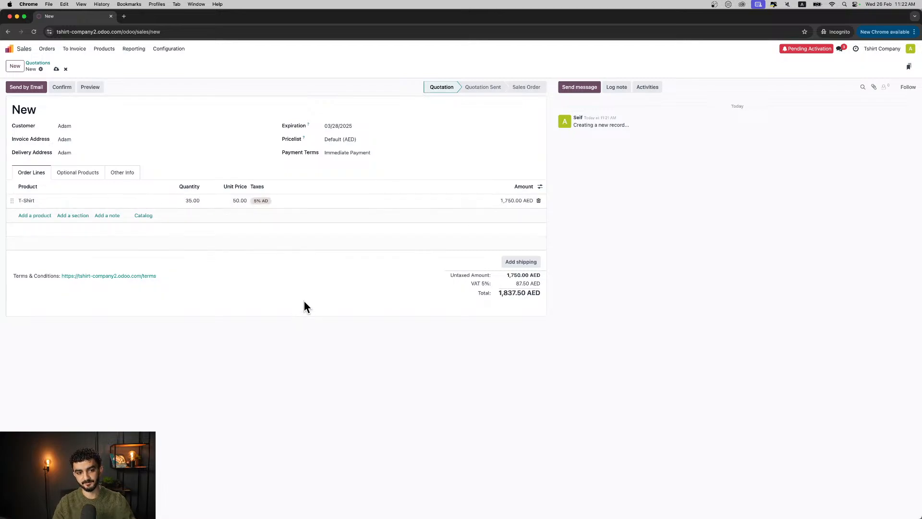
pyautogui.click(56, 70)
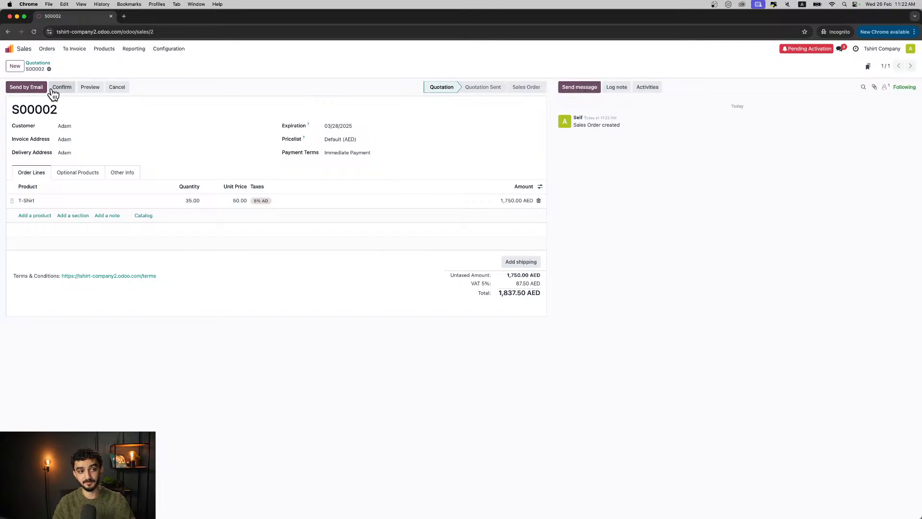
pyautogui.click(62, 88)
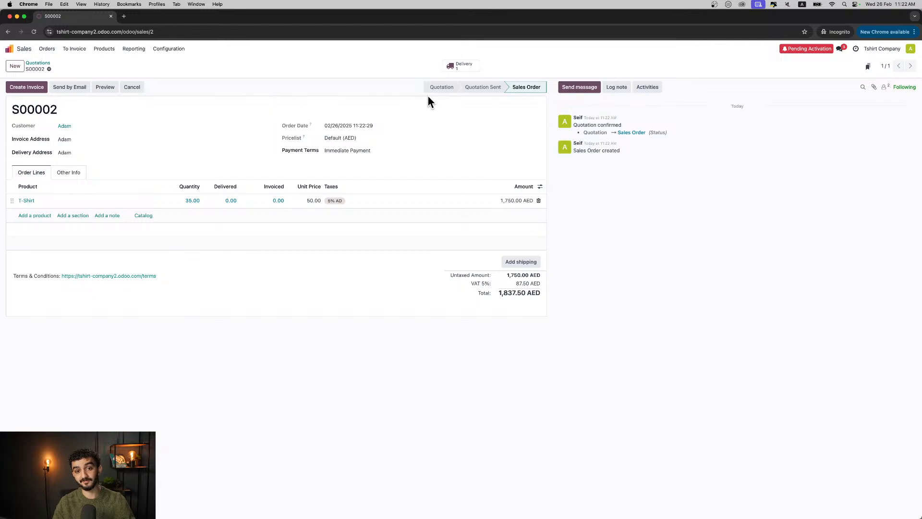
# - Create a regular invoice from the sales order, date it 02/26/2025, confirm it, and return to the sales order
pyautogui.click(37, 87)
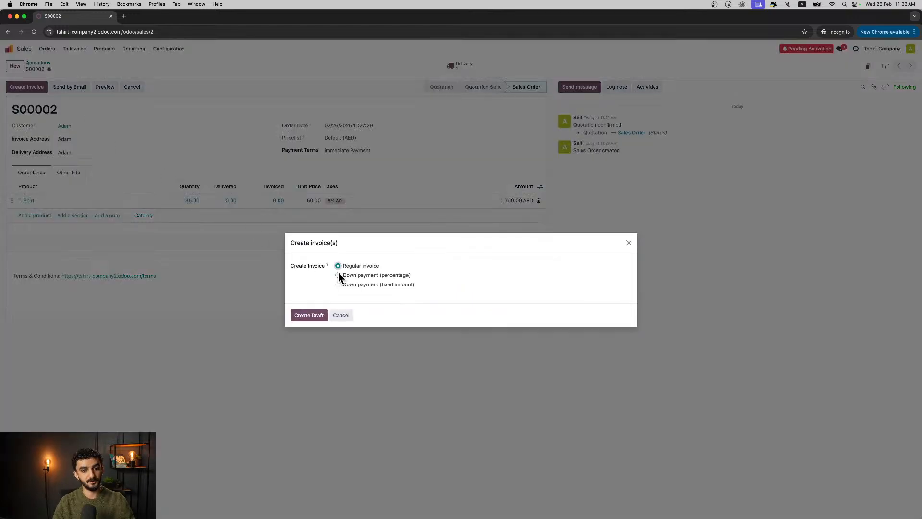
pyautogui.click(312, 316)
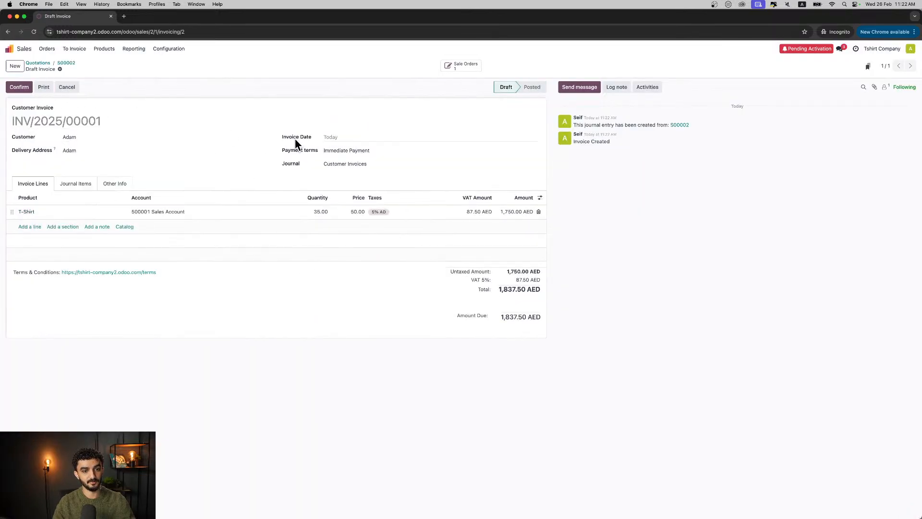
pyautogui.click(339, 140)
pyautogui.click(442, 261)
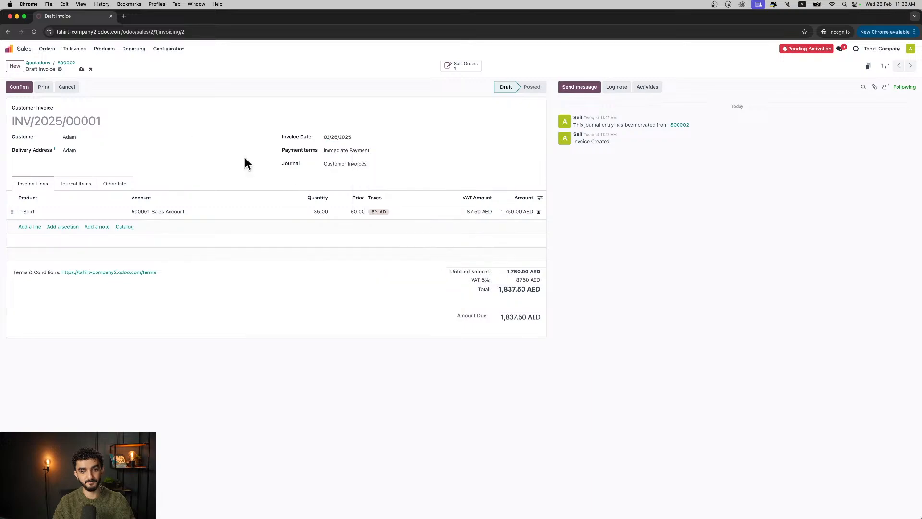
pyautogui.click(21, 87)
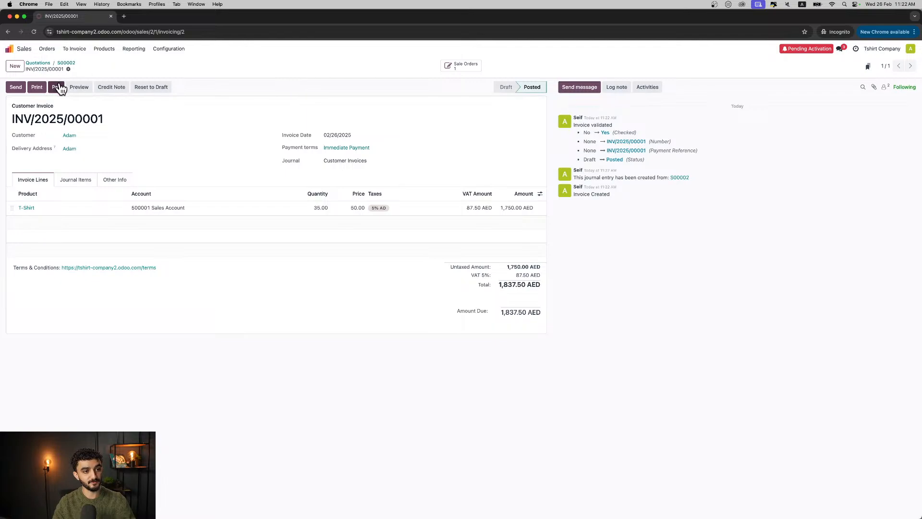
pyautogui.click(67, 63)
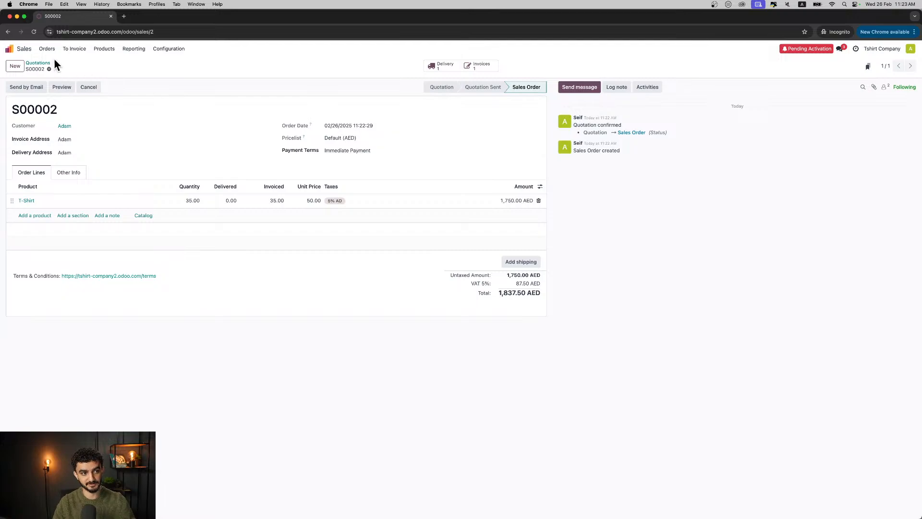
# - Open the sales order's pending delivery order in Inventory and validate the delivery of its T-shirts
pyautogui.click(10, 48)
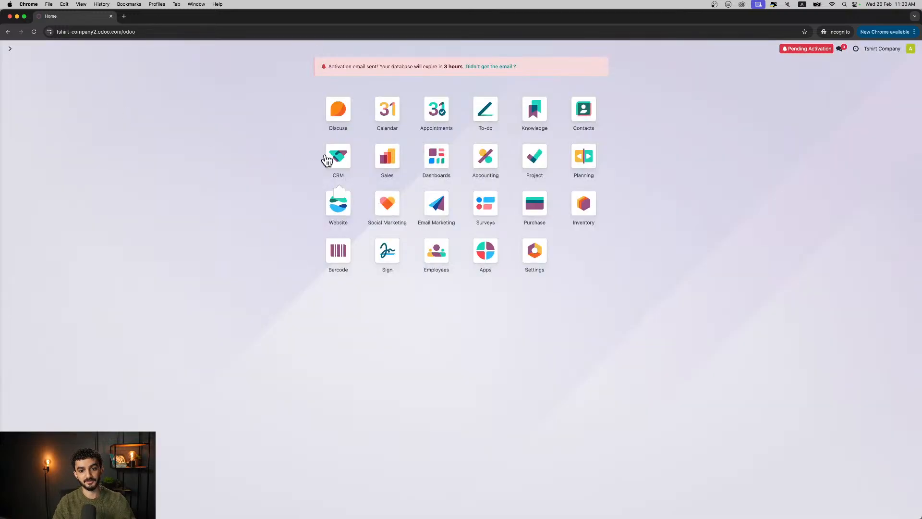
pyautogui.click(575, 203)
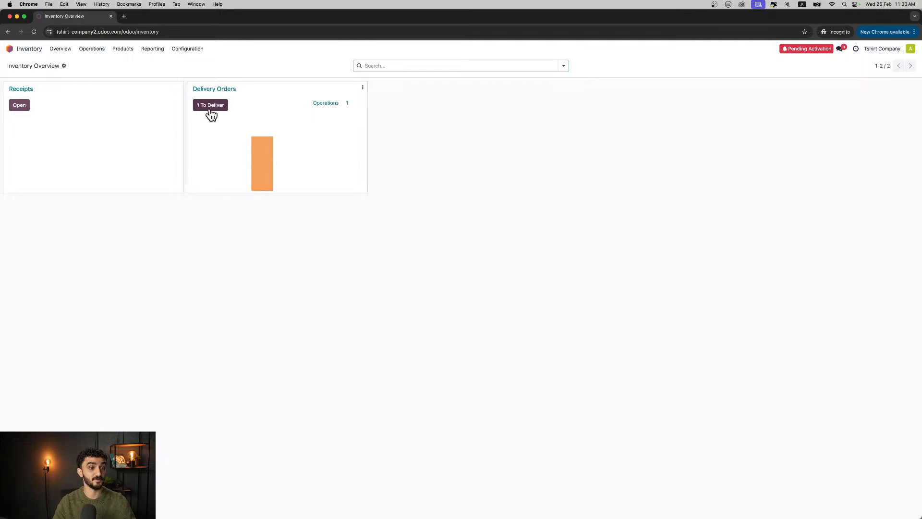
pyautogui.click(218, 158)
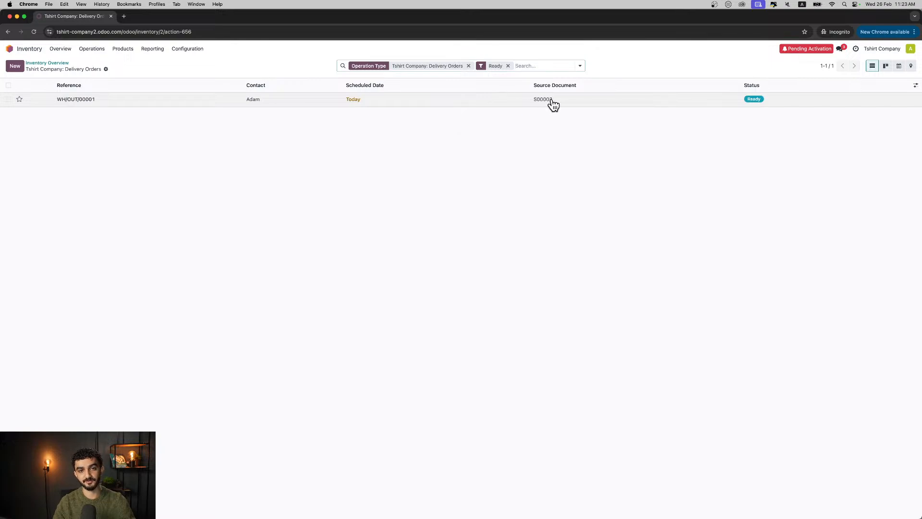
pyautogui.click(521, 100)
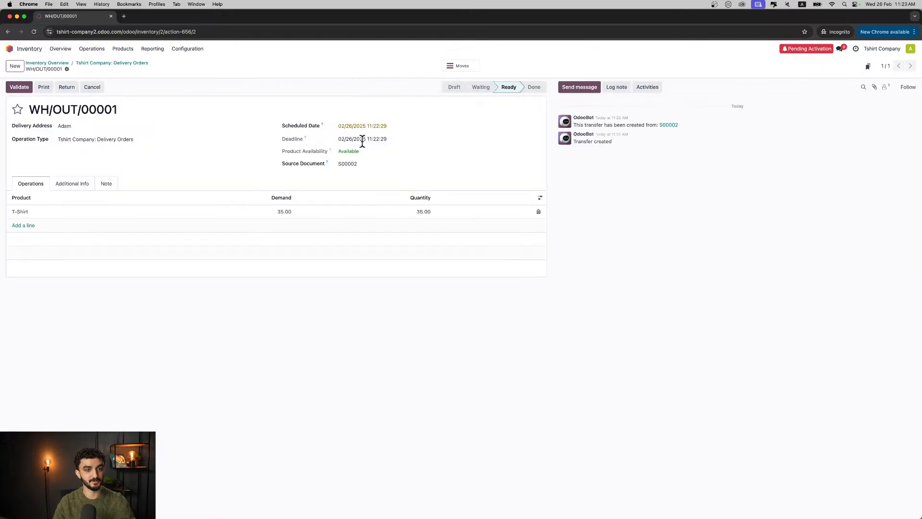
pyautogui.click(282, 212)
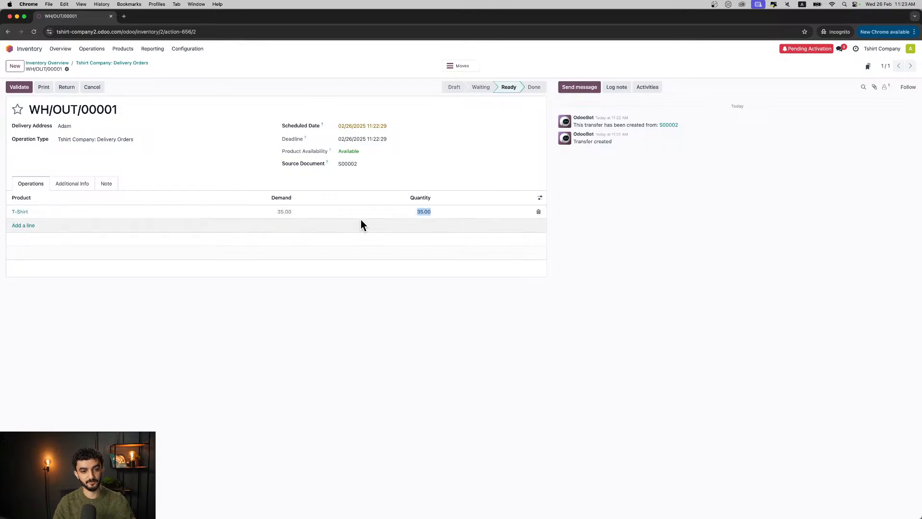
pyautogui.click(424, 222)
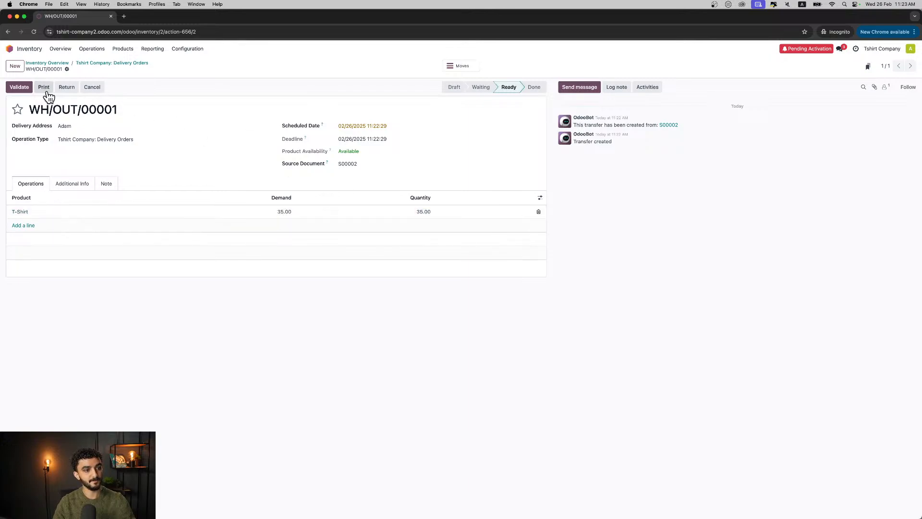
pyautogui.click(19, 88)
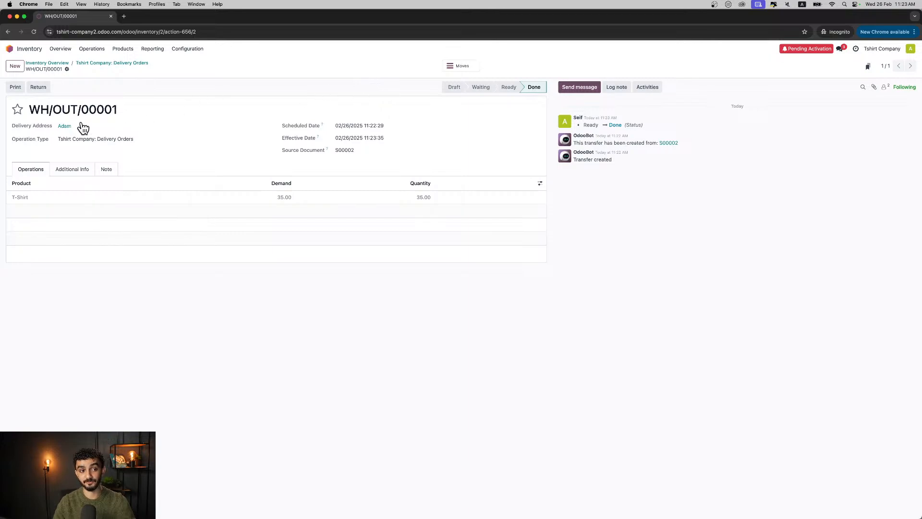
# - Open the invoiced customer's record in Contacts, review their customer statement, and return to the contact list
pyautogui.click(11, 48)
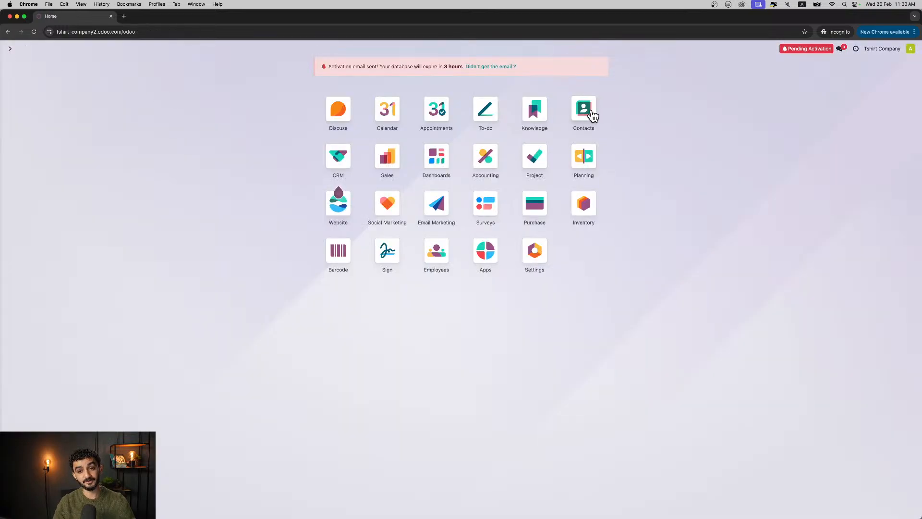
pyautogui.click(592, 114)
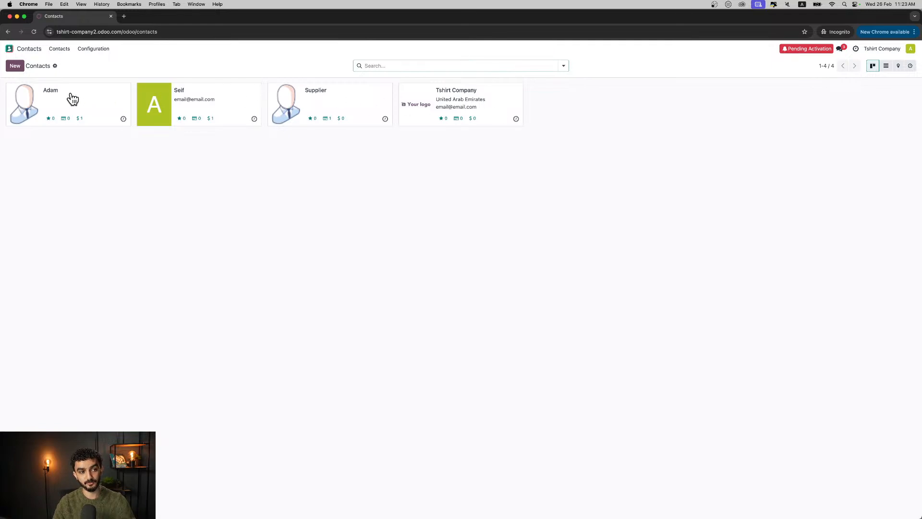
pyautogui.click(71, 98)
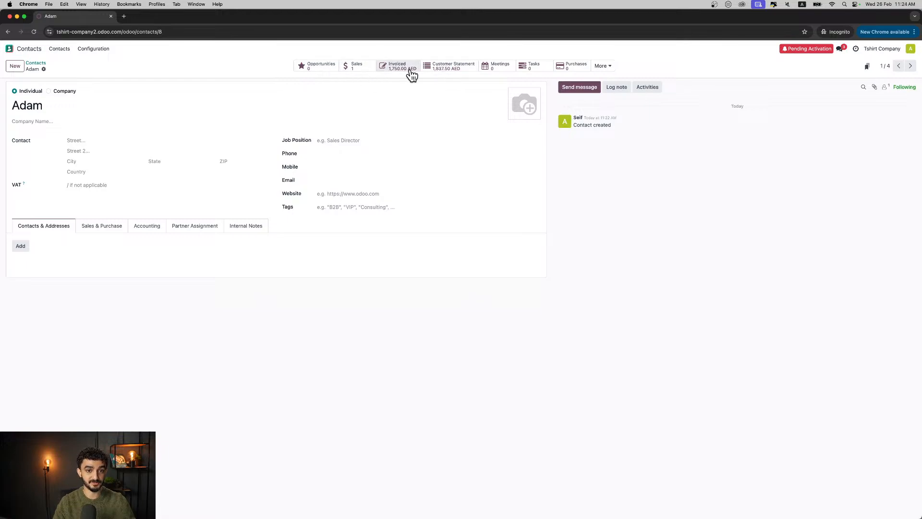
pyautogui.click(451, 70)
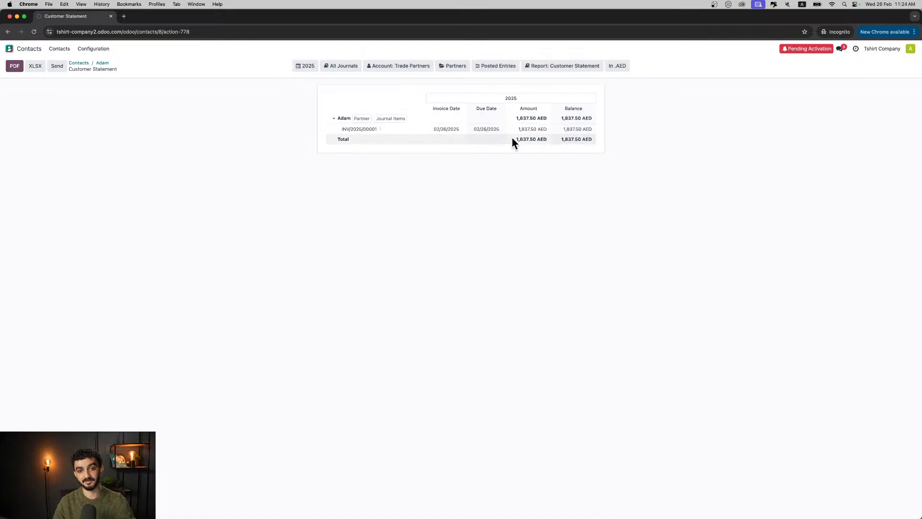
pyautogui.click(102, 62)
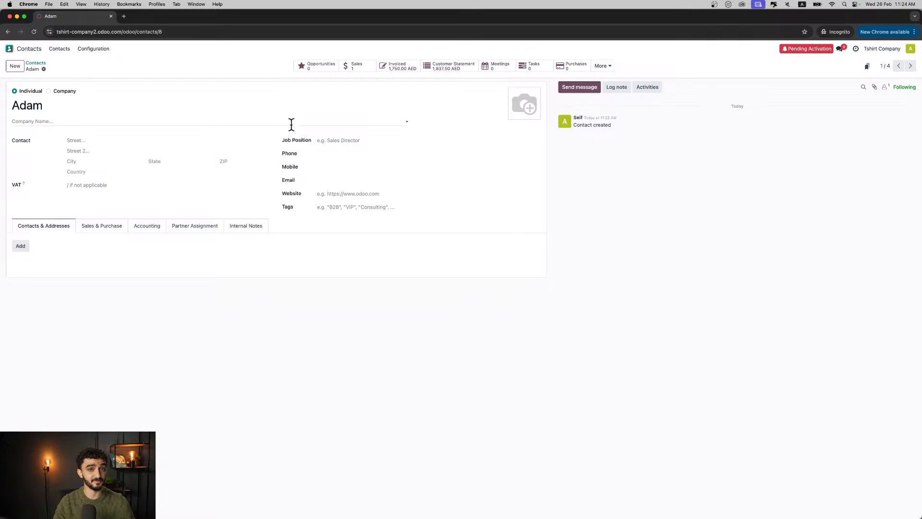
pyautogui.click(34, 63)
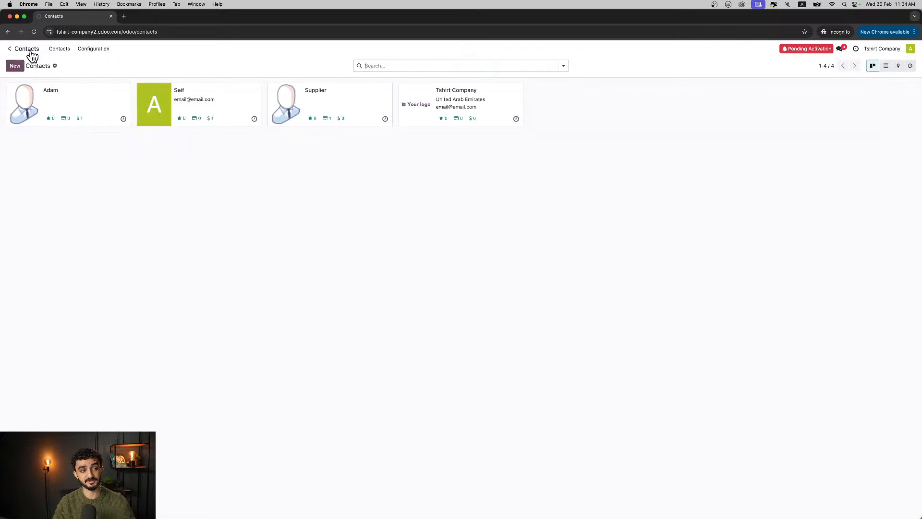
# - Browse the catalogue of installable apps, looking at the WhatsApp Messaging module
pyautogui.click(9, 48)
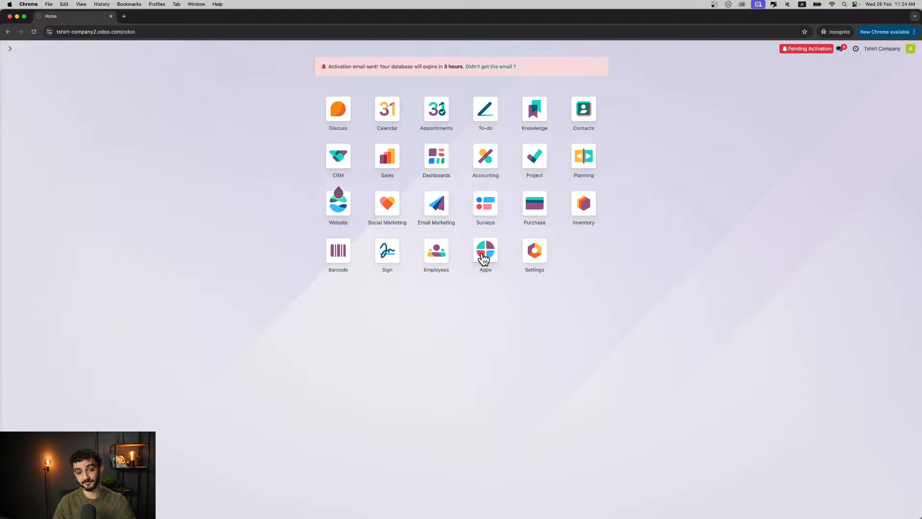
pyautogui.click(483, 258)
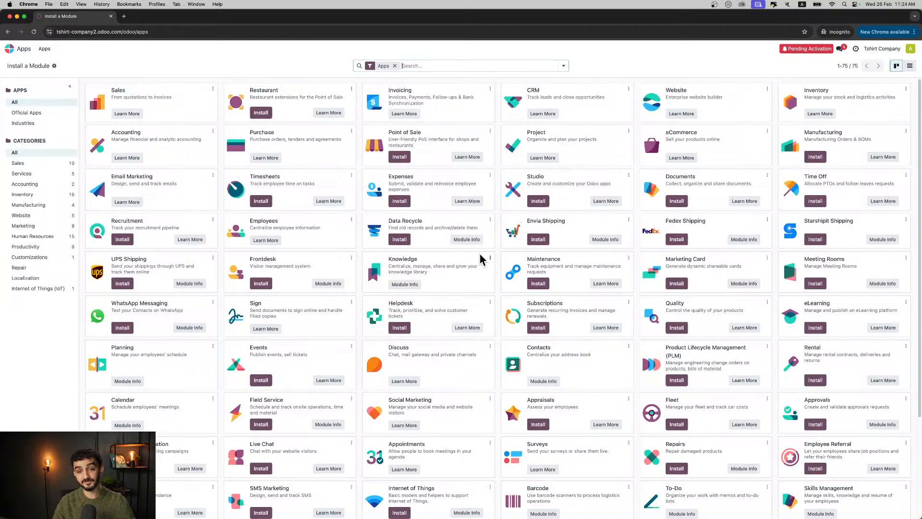
pyautogui.scroll(-5, 492, 242)
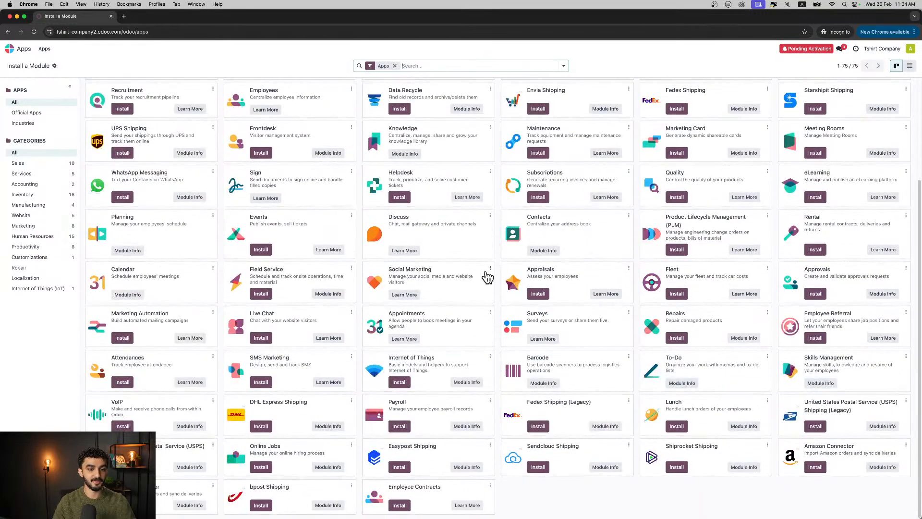
pyautogui.scroll(5, 488, 277)
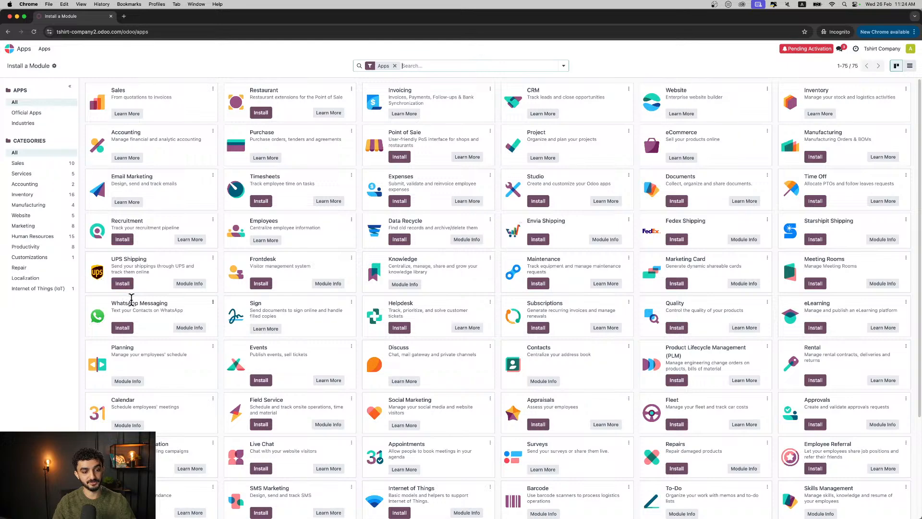
pyautogui.moveTo(110, 304); pyautogui.dragTo(175, 307)
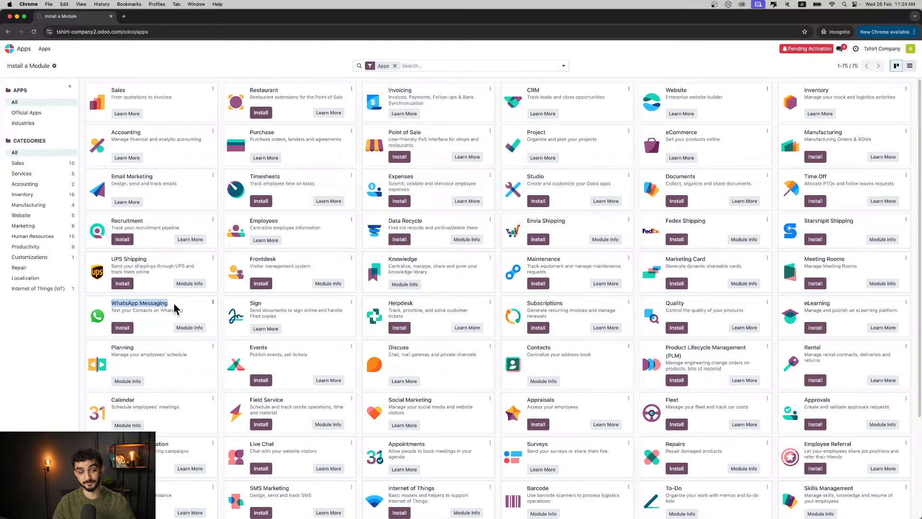
pyautogui.click(57, 323)
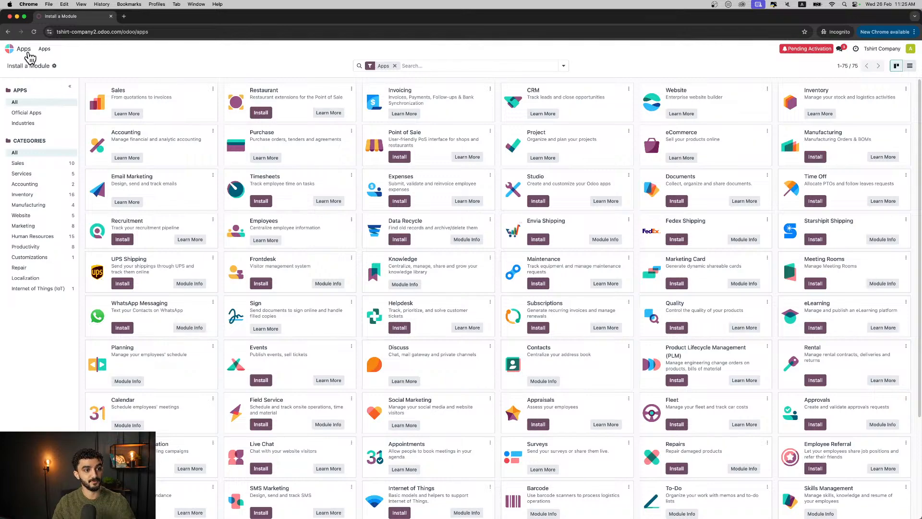
# - In Social Marketing, examine the social media options for adding a stream and the website visitors list, then return to the feed
pyautogui.click(27, 52)
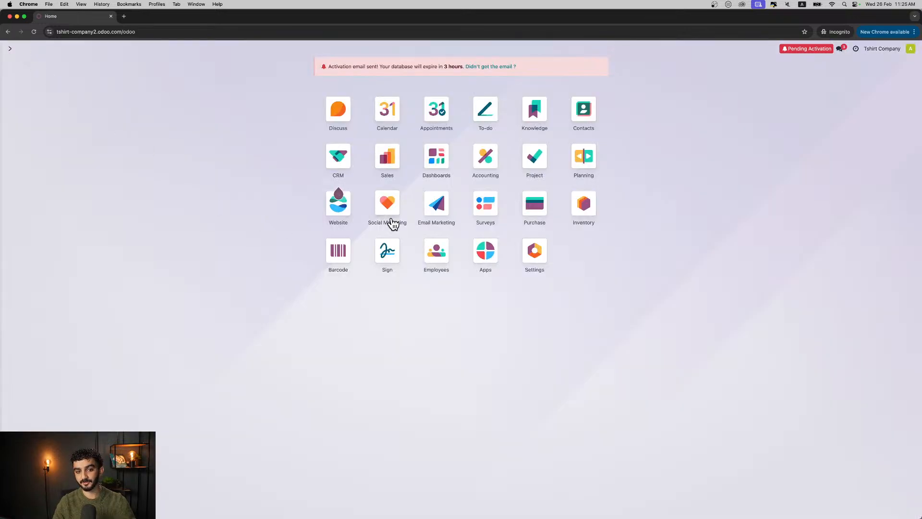
pyautogui.click(393, 213)
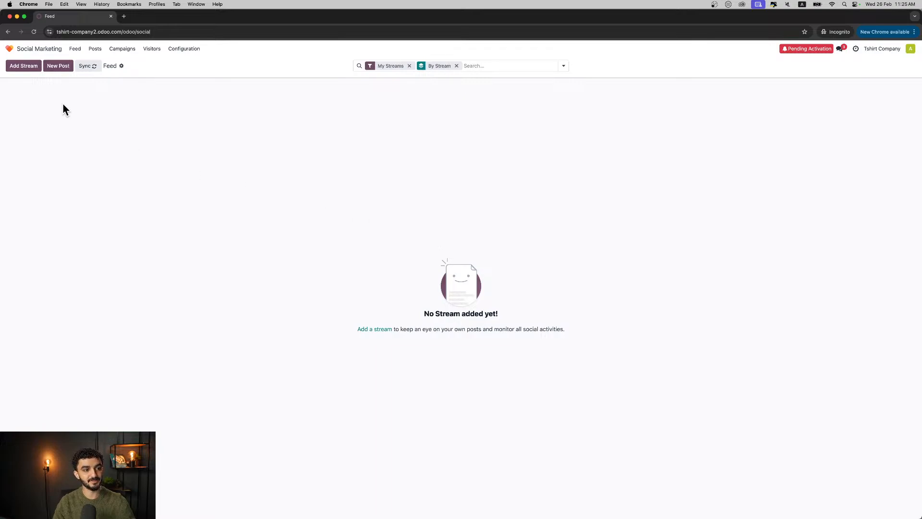
pyautogui.click(25, 66)
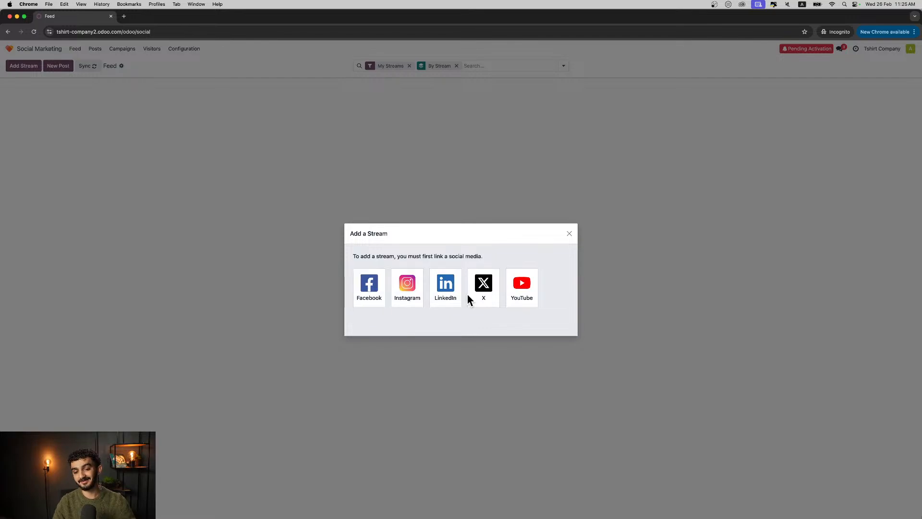
pyautogui.click(569, 234)
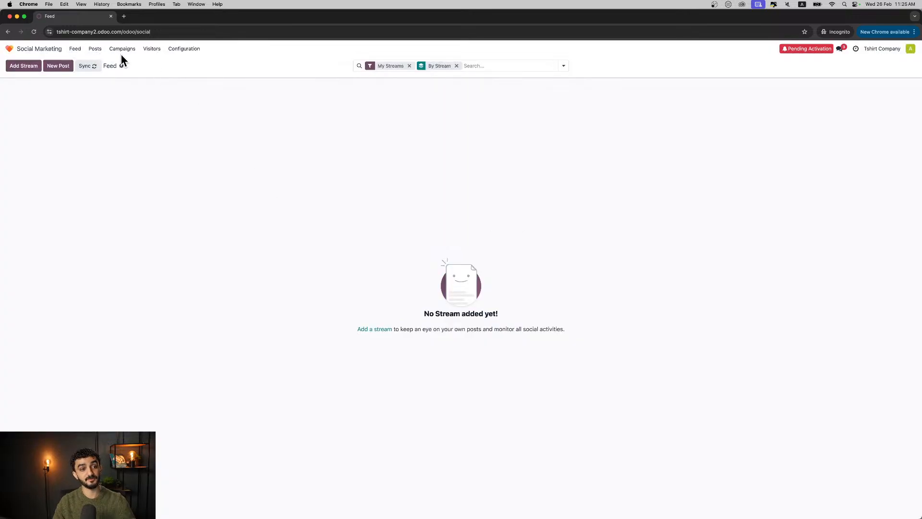
pyautogui.click(152, 49)
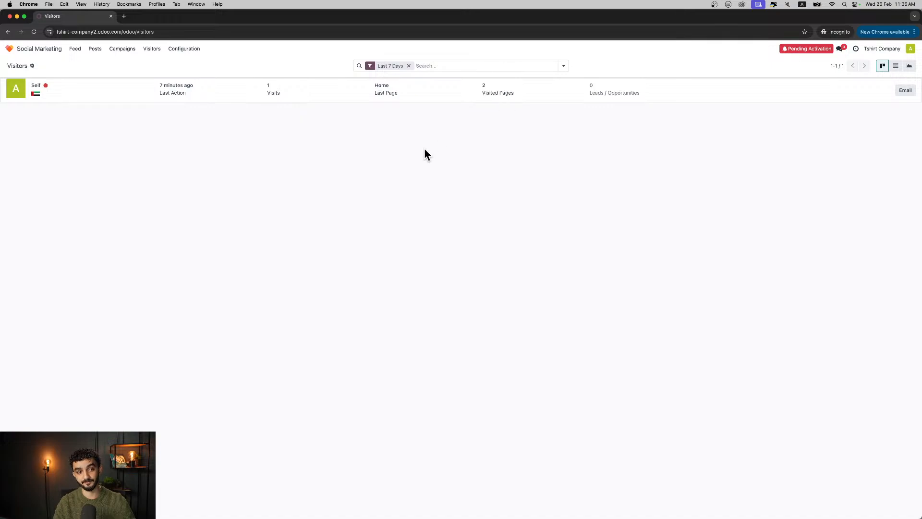
pyautogui.click(73, 57)
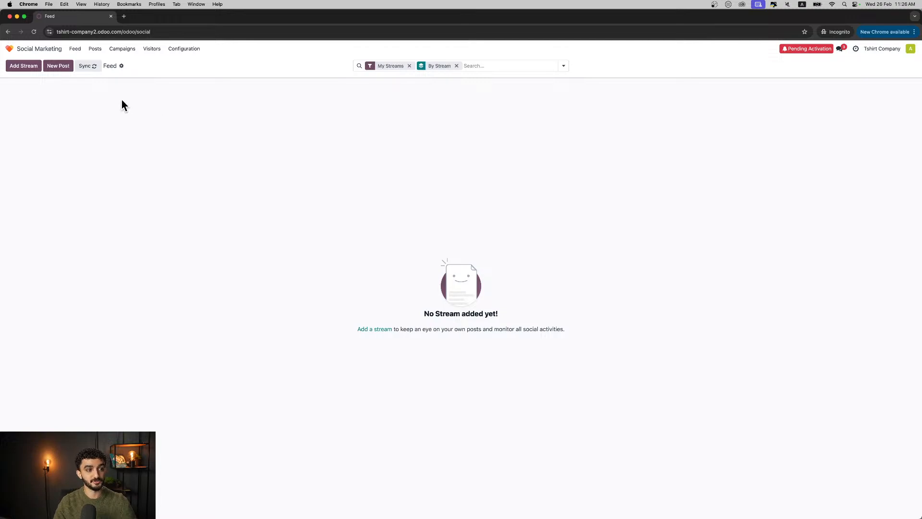
# - Create a new mailing in Email Marketing with the subject "New Product Promotion"
pyautogui.click(38, 54)
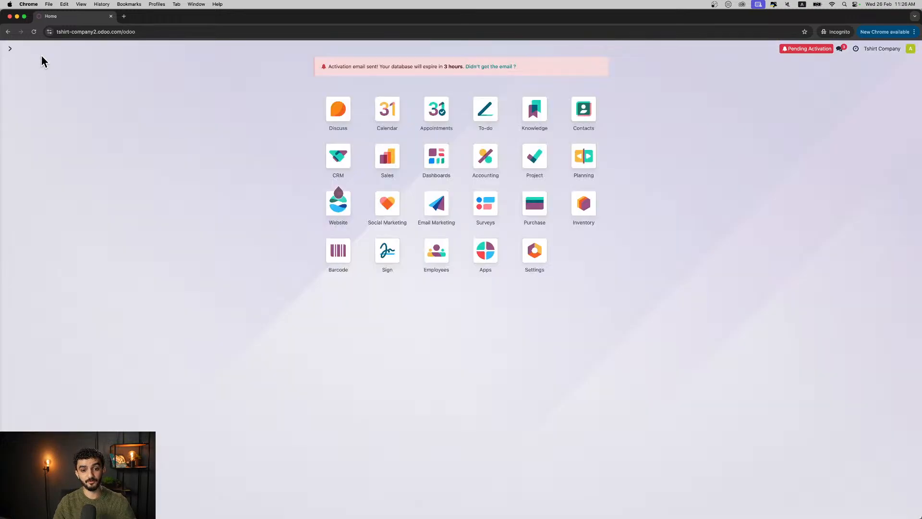
pyautogui.click(431, 209)
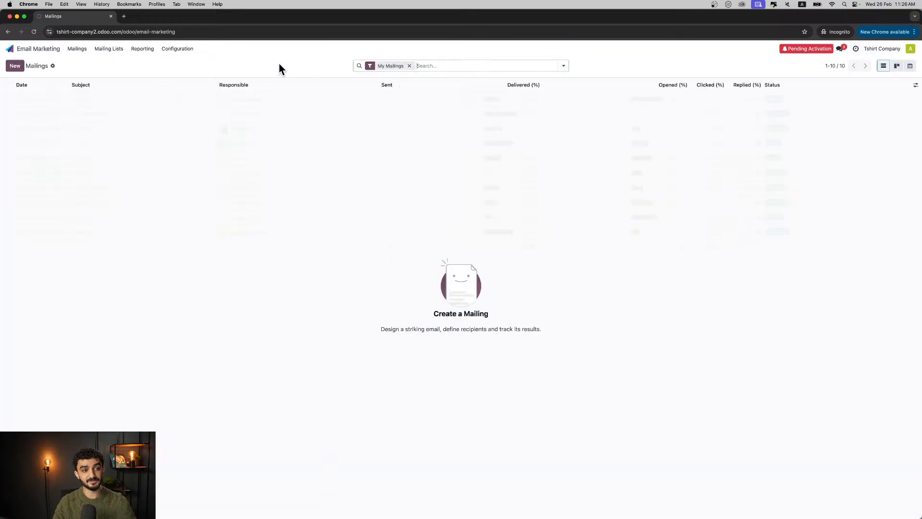
pyautogui.click(146, 50)
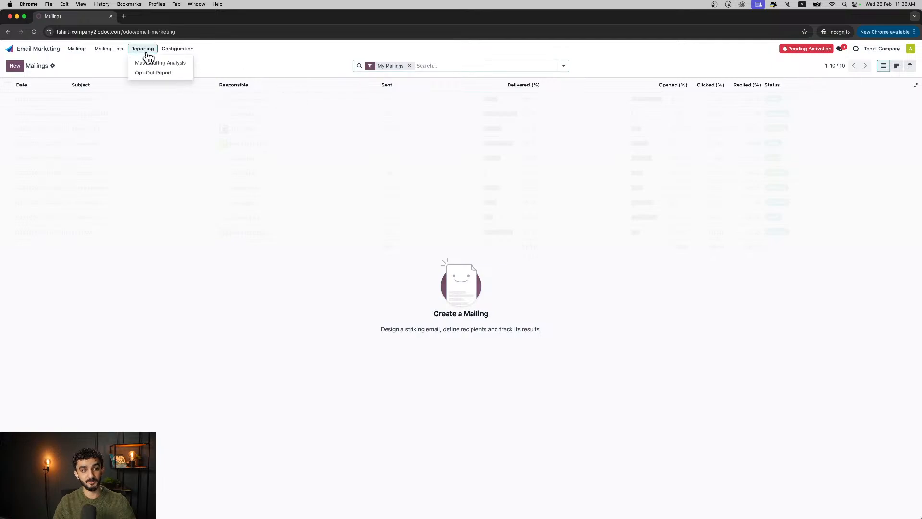
pyautogui.click(81, 57)
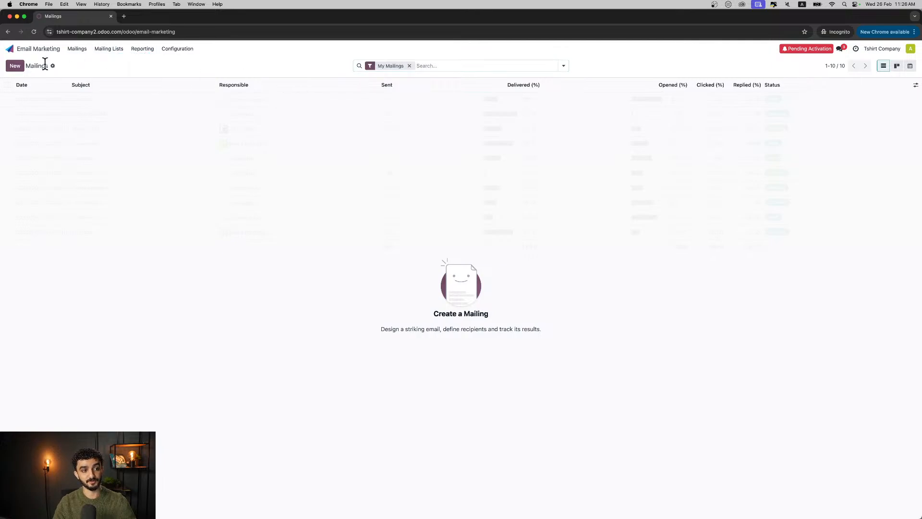
pyautogui.click(15, 67)
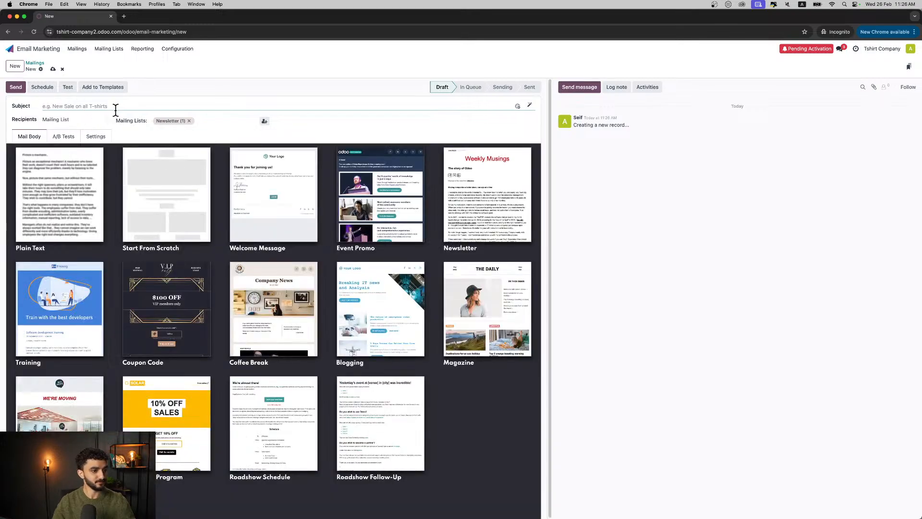
pyautogui.write('New')
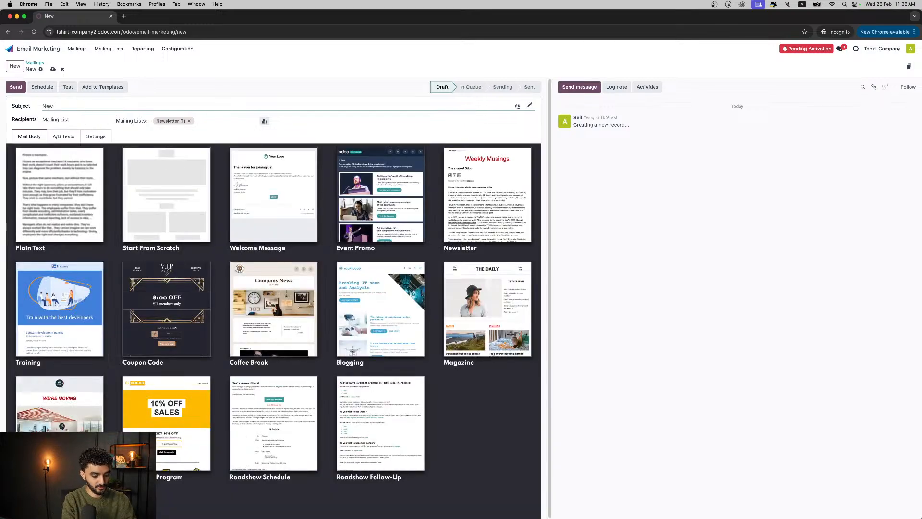
pyautogui.write(' Product')
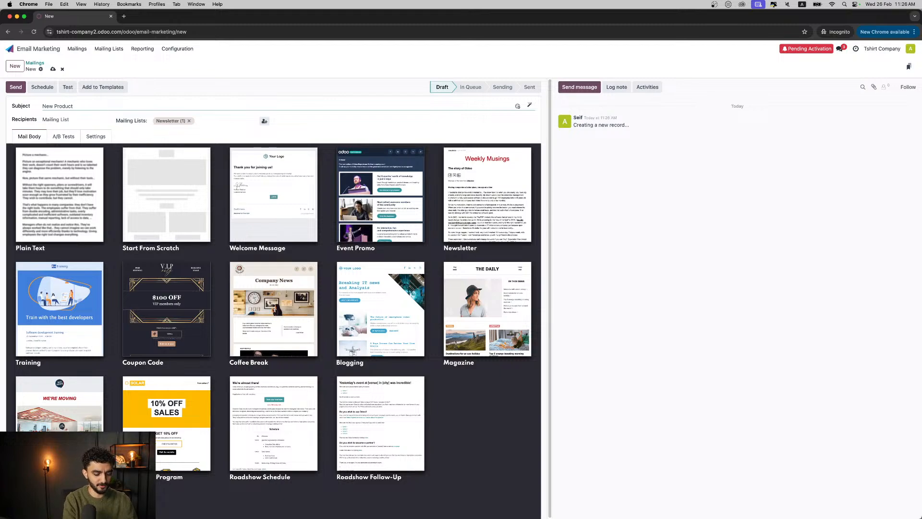
pyautogui.write('Promotion')
# - Set the mailing's recipients to Contact instead of Mailing List
pyautogui.click(72, 117)
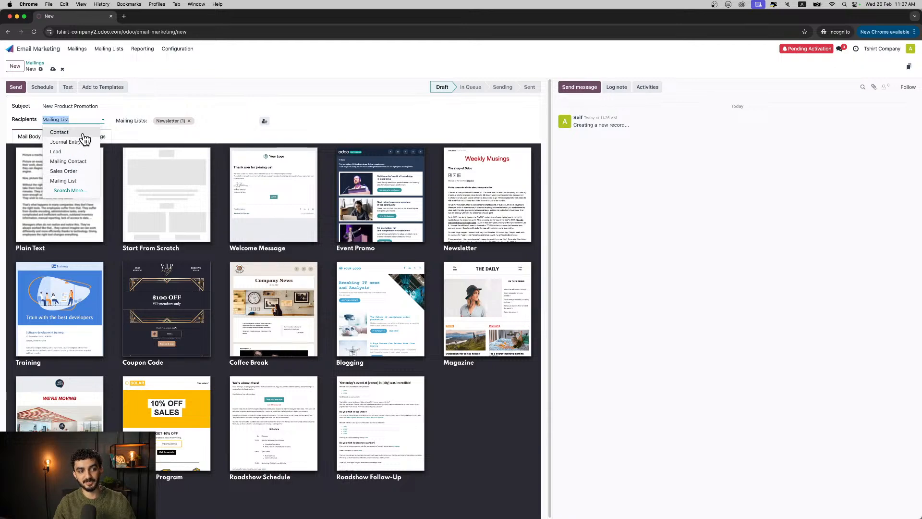
pyautogui.click(160, 140)
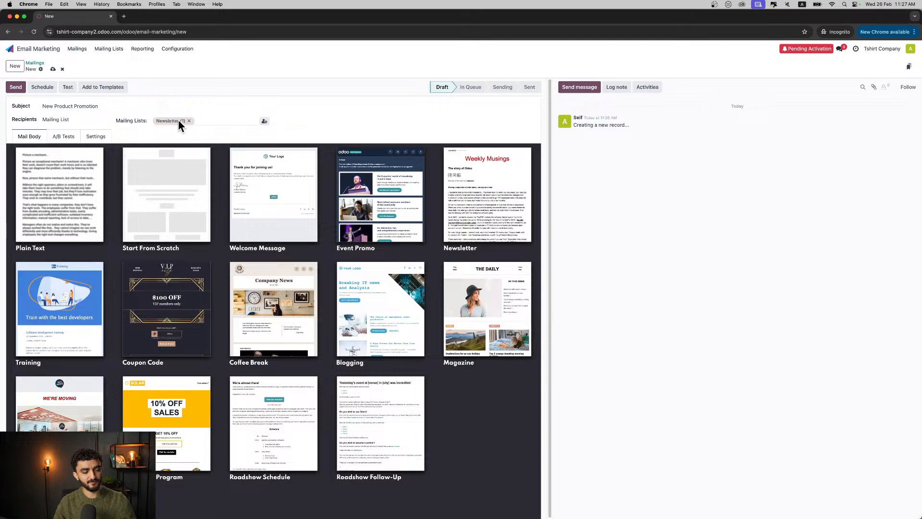
pyautogui.click(91, 119)
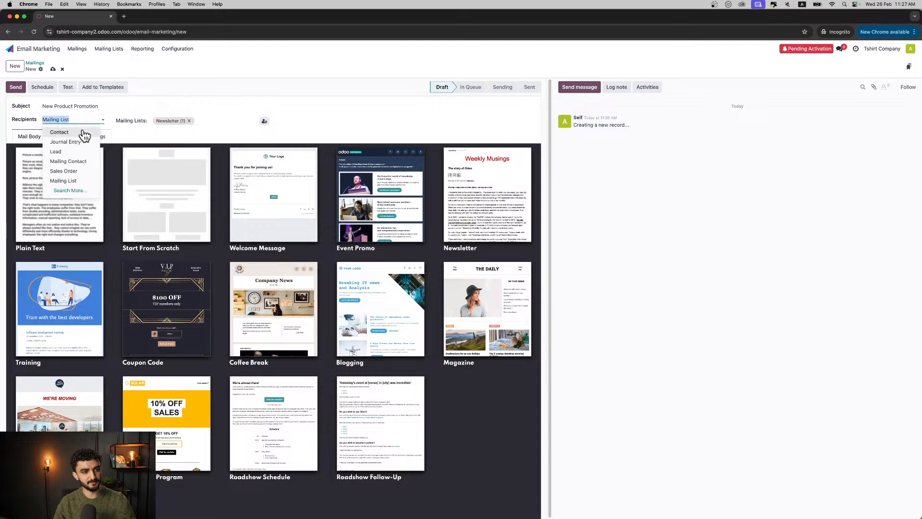
pyautogui.click(76, 129)
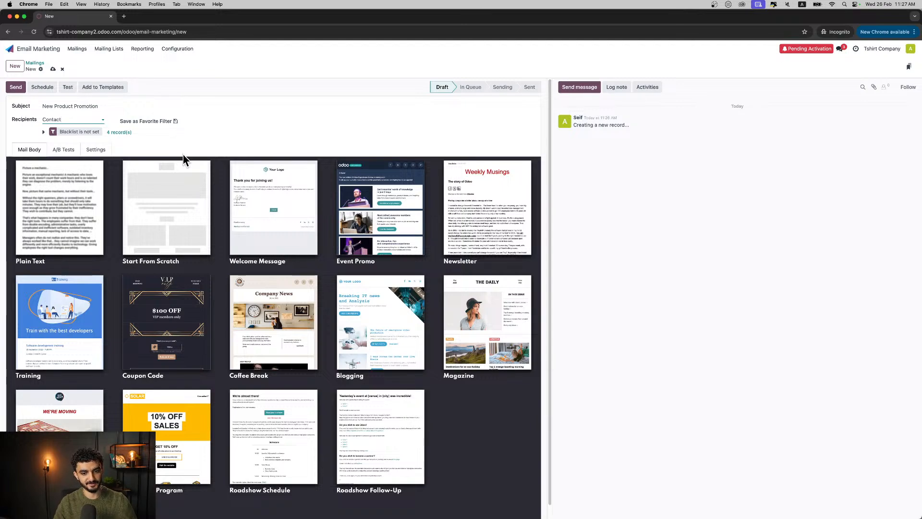
# - Apply the 10% off promotion template to the mail body and change the word "SALES" in its heading to "New Jeans"
pyautogui.click(157, 432)
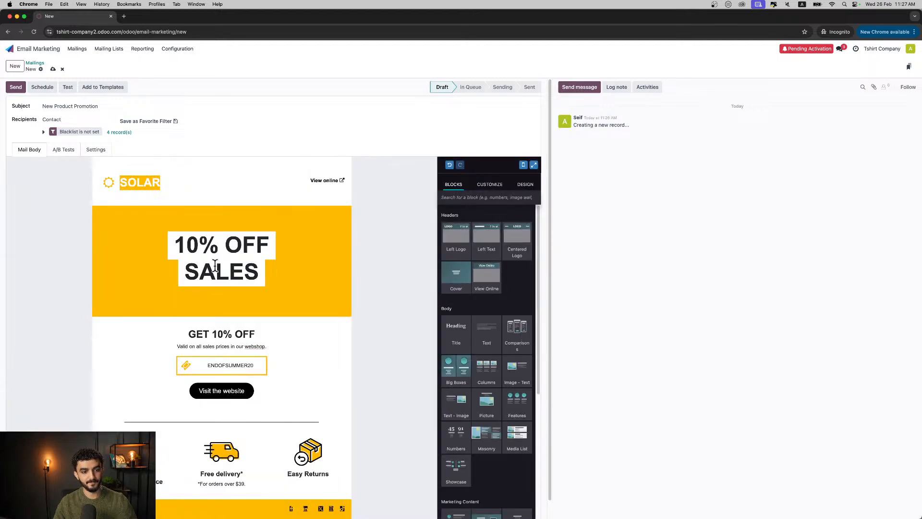
pyautogui.scroll(-5, 467, 307)
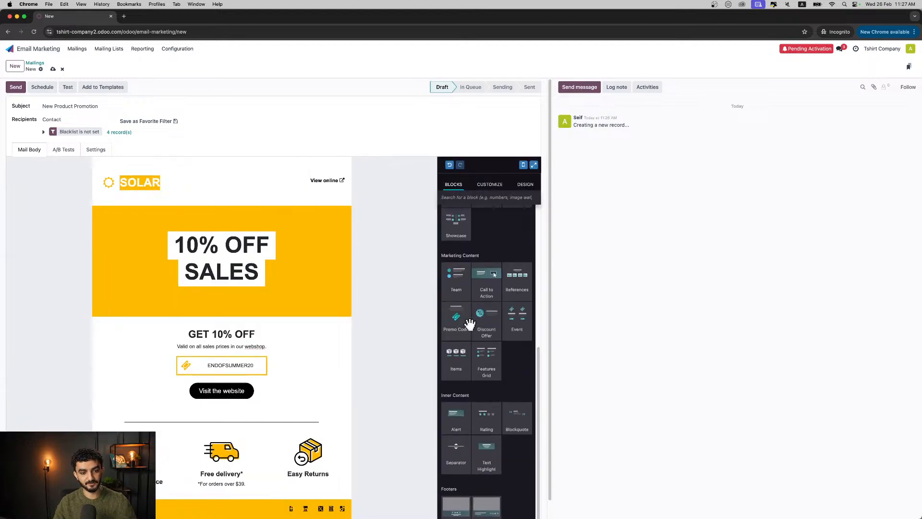
pyautogui.doubleClick(223, 269)
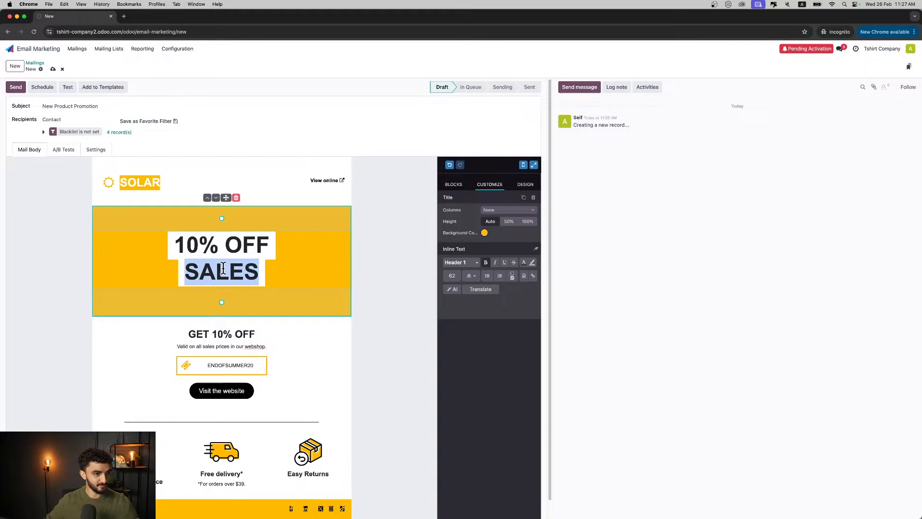
pyautogui.write('BN')
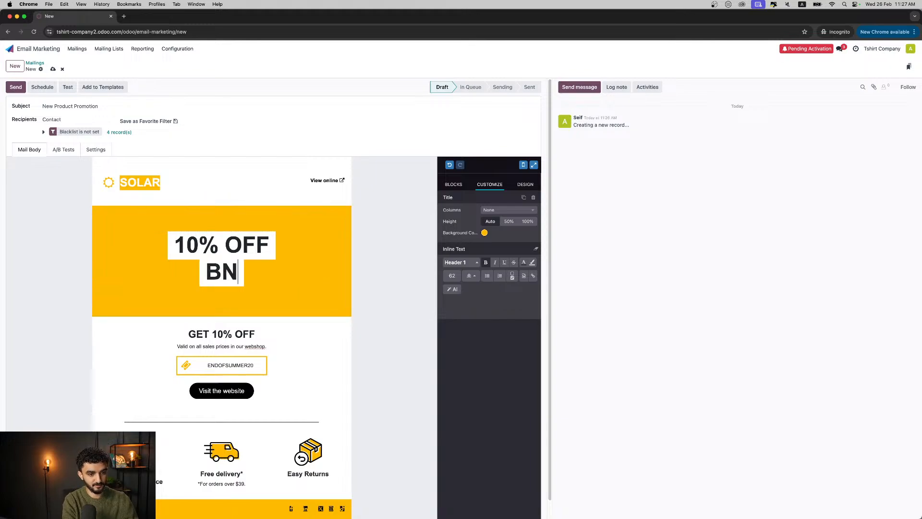
pyautogui.press('BackSpace')
pyautogui.press('BackSpace')
pyautogui.write('New Jea')
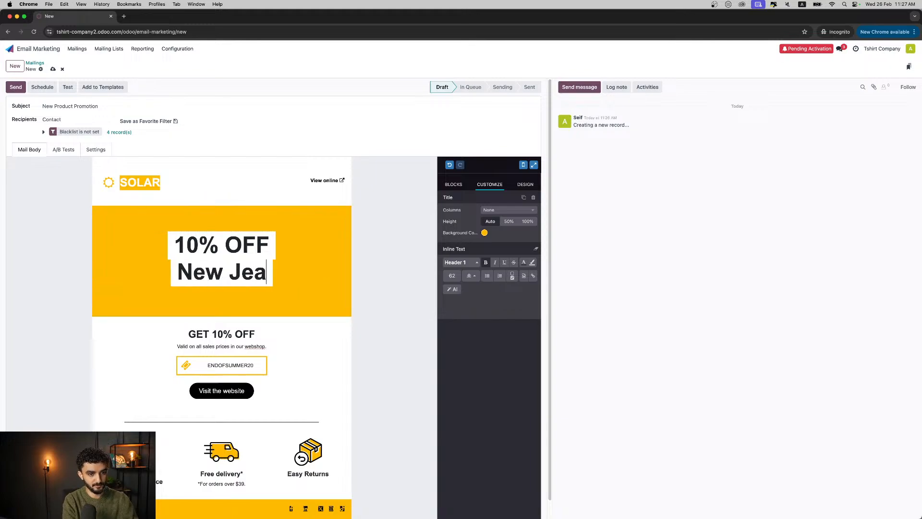
pyautogui.write('ns')
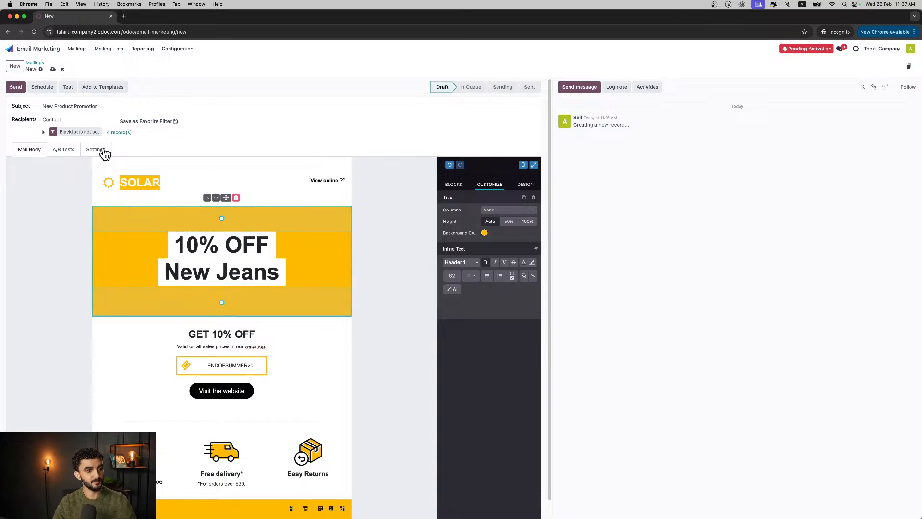
# - Allow A/B testing for the New Product Promotion mailing
pyautogui.click(72, 150)
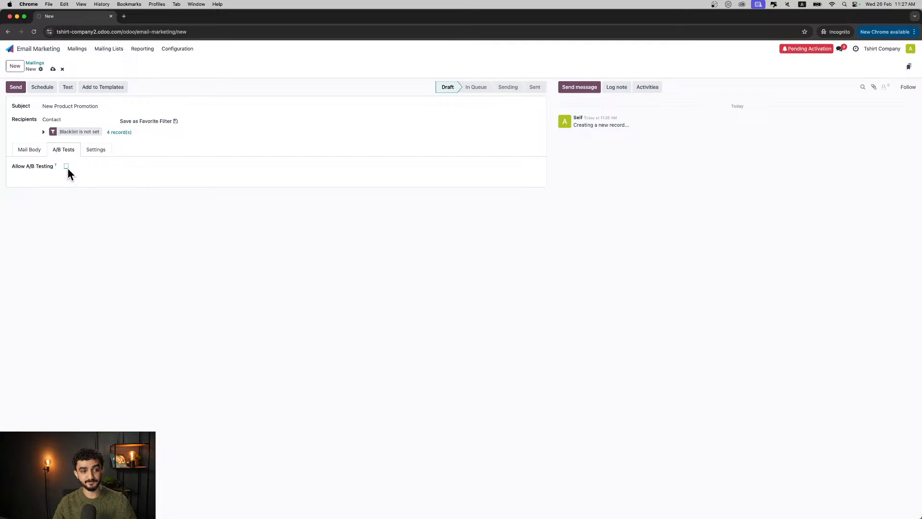
pyautogui.click(66, 166)
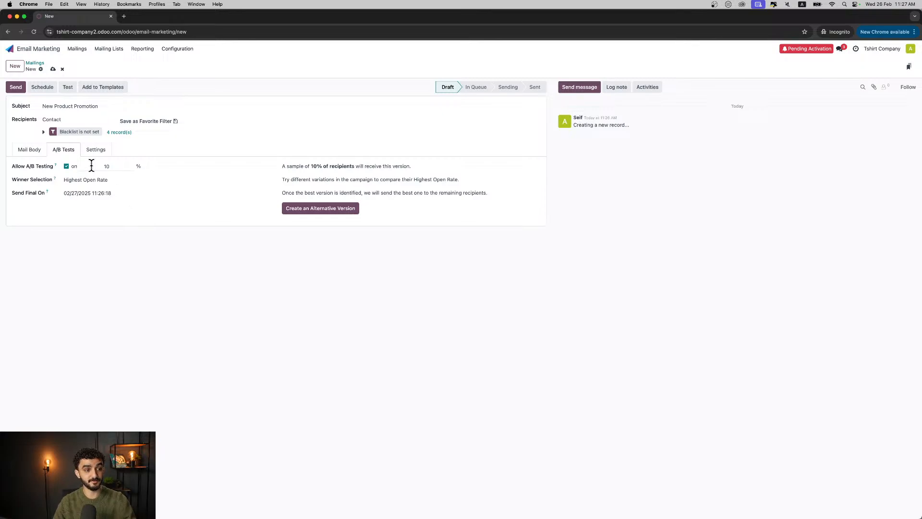
# - Look at the mailing's scheduling options and its send date calendar, then dismiss them without choosing a date
pyautogui.click(43, 91)
pyautogui.click(389, 276)
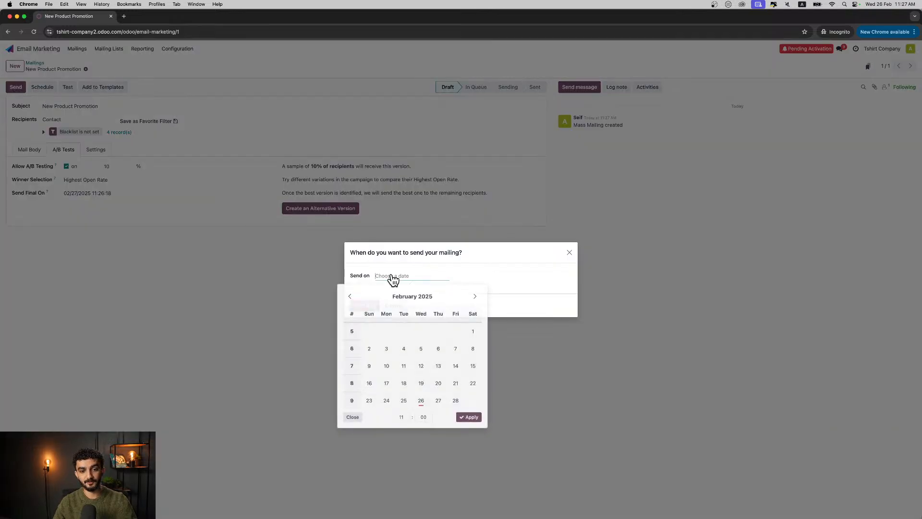
pyautogui.click(526, 310)
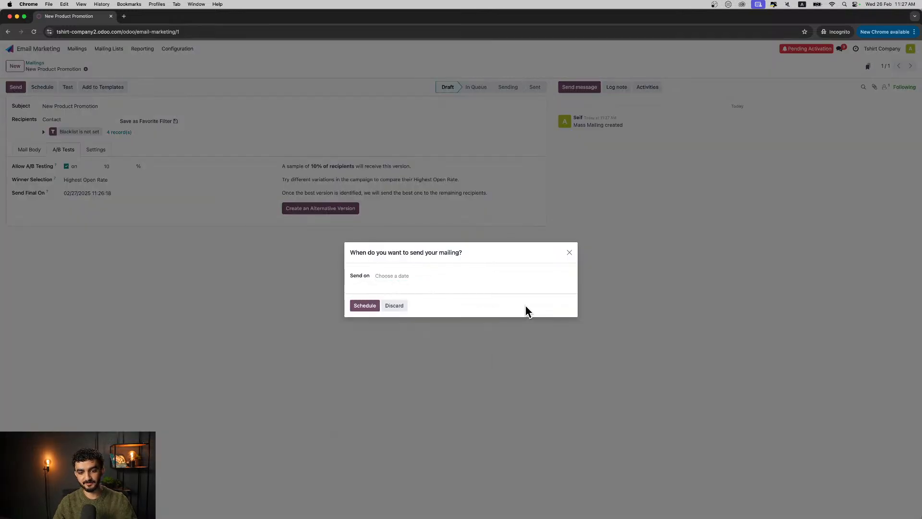
pyautogui.click(570, 253)
# - Return to the mail body and send the New Product Promotion mailing to all recipients
pyautogui.click(30, 150)
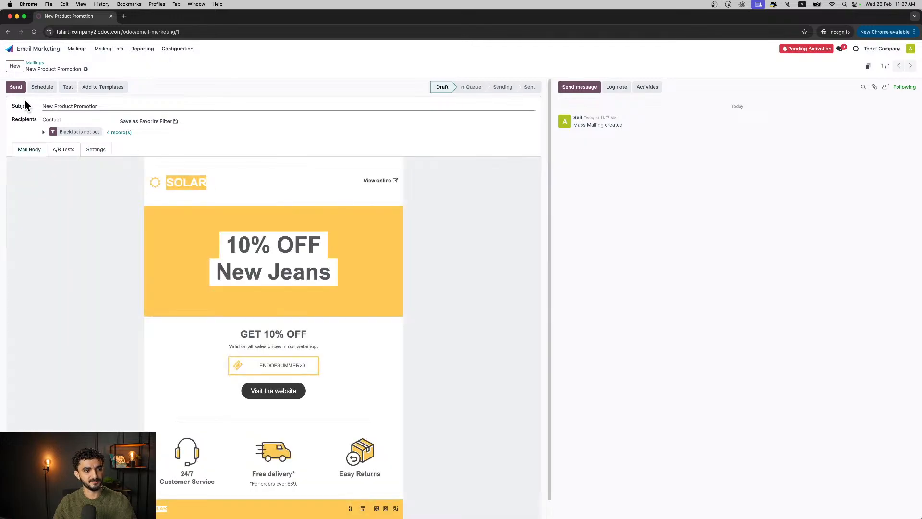
pyautogui.click(15, 90)
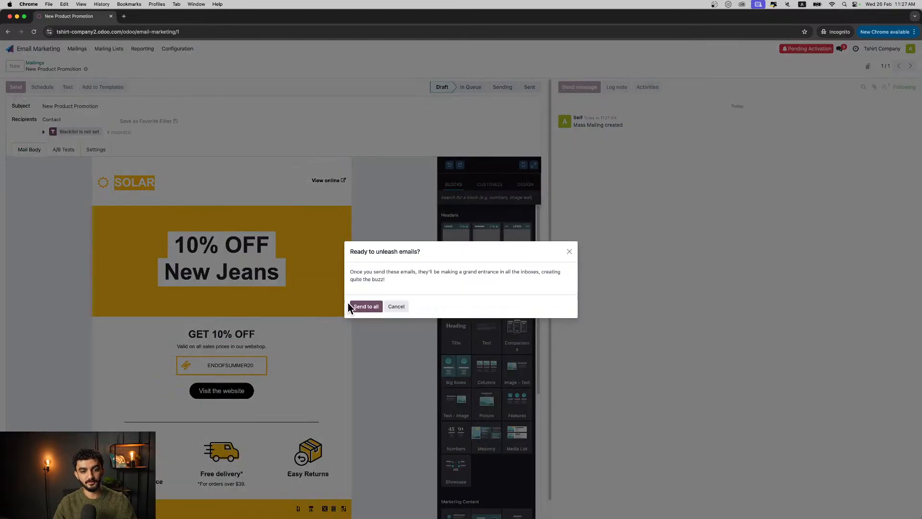
pyautogui.click(362, 309)
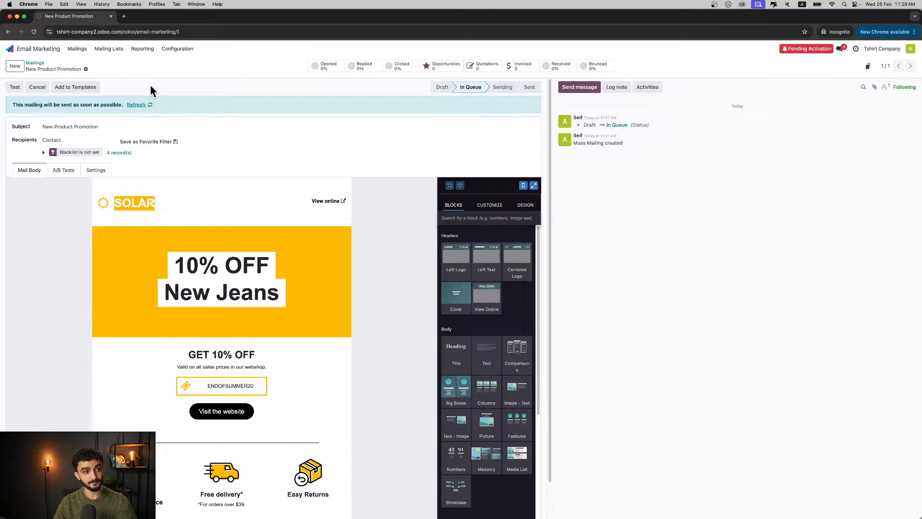
# - Examine the Newsletter mailing list and the blank form for a new mailing list, then return to the mailing lists
pyautogui.click(104, 49)
pyautogui.click(113, 62)
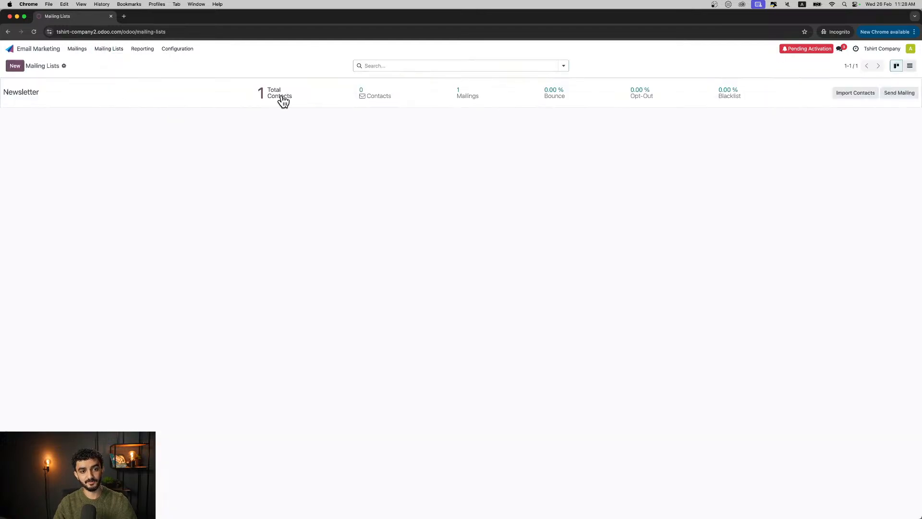
pyautogui.rightClick(834, 89)
pyautogui.click(808, 110)
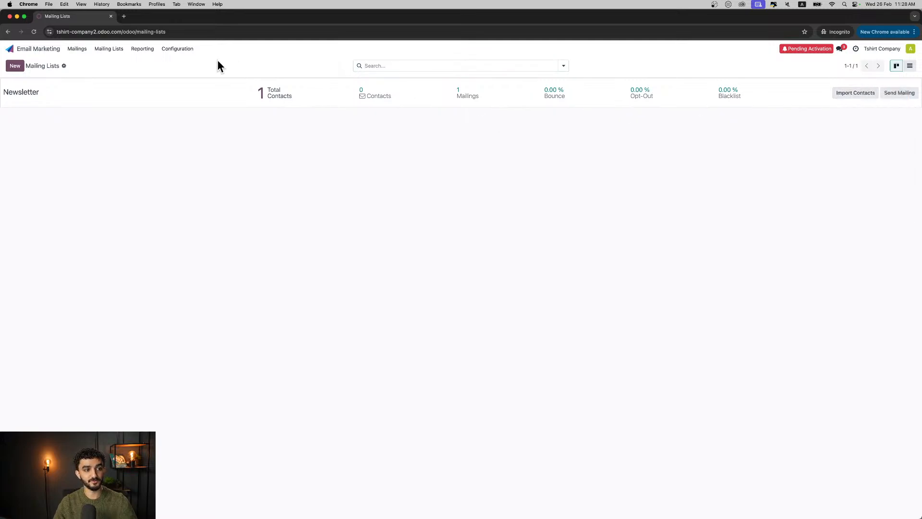
pyautogui.click(19, 68)
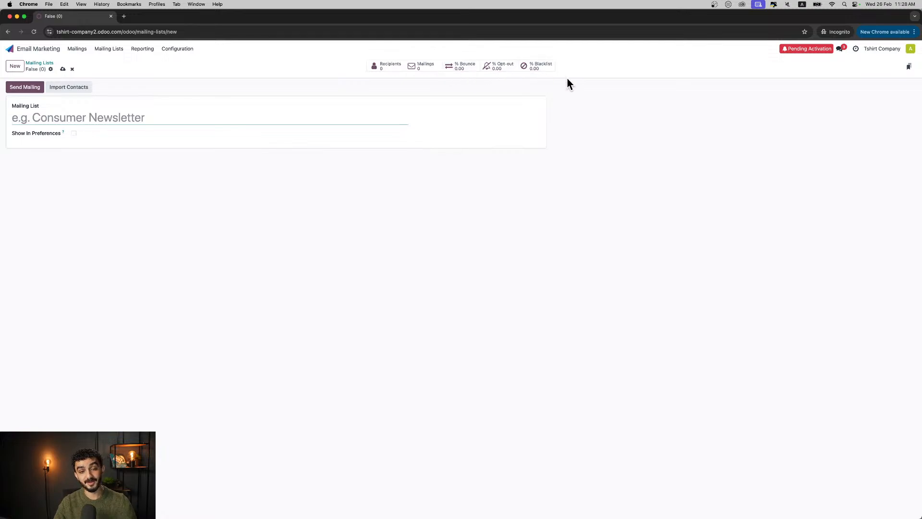
pyautogui.click(39, 63)
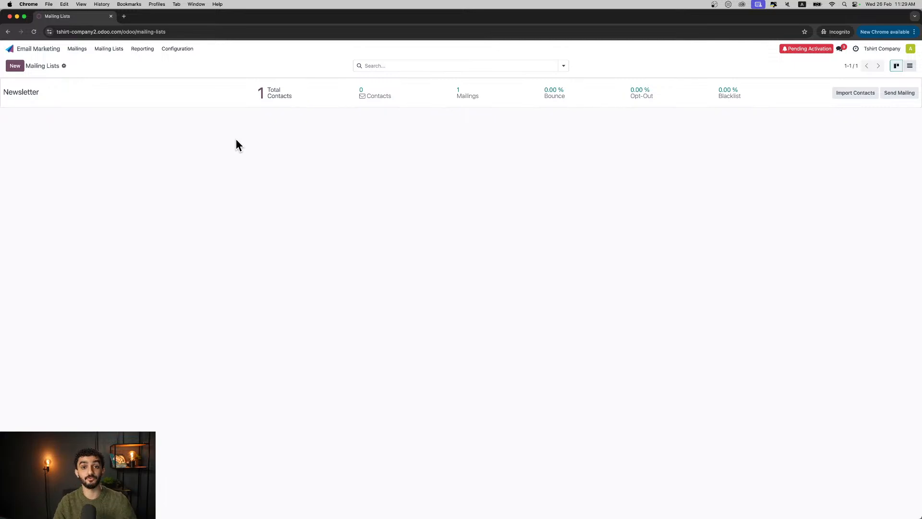
# - Go to the Sales app and look at its available report types
pyautogui.click(43, 50)
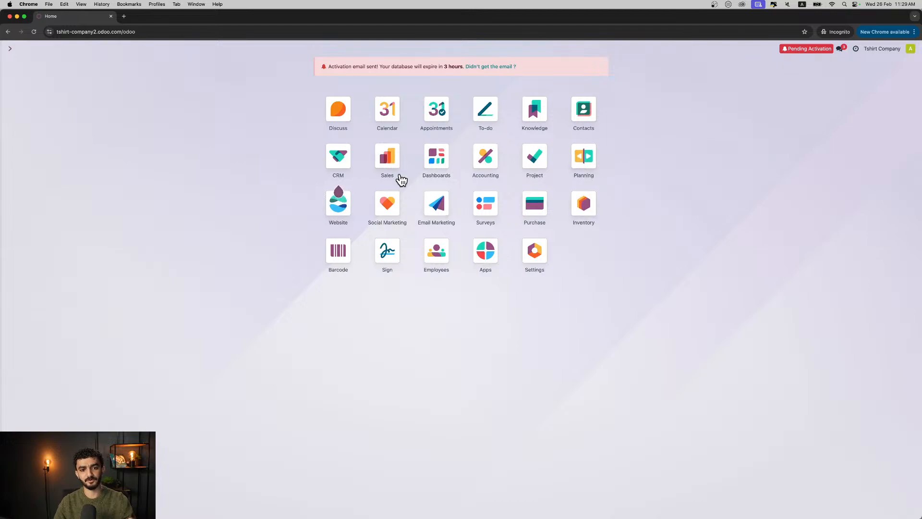
pyautogui.click(390, 163)
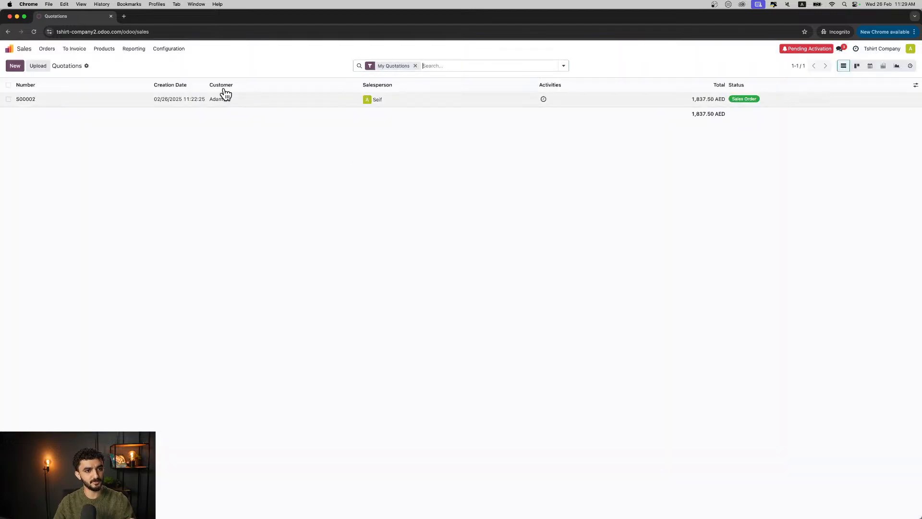
pyautogui.click(125, 50)
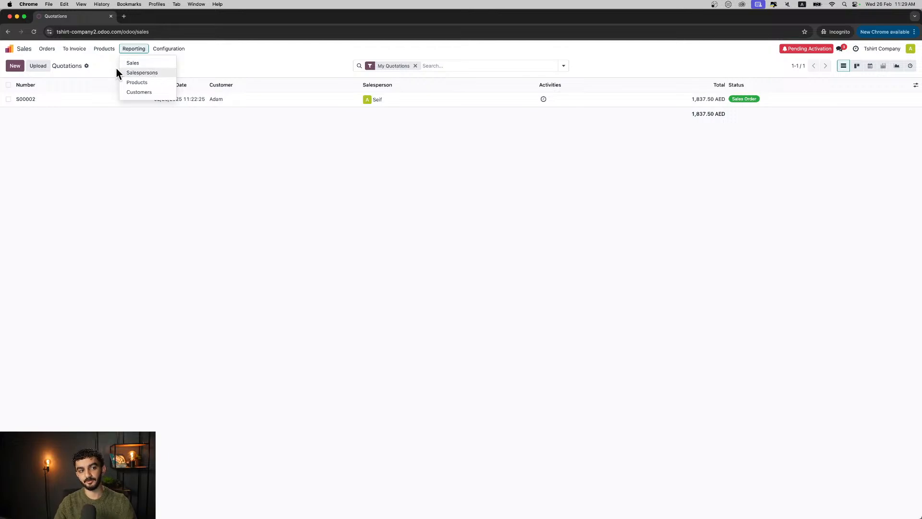
# - Examine the Sales dashboard, including the order behind the top sales order and the rankings further down
pyautogui.click(28, 48)
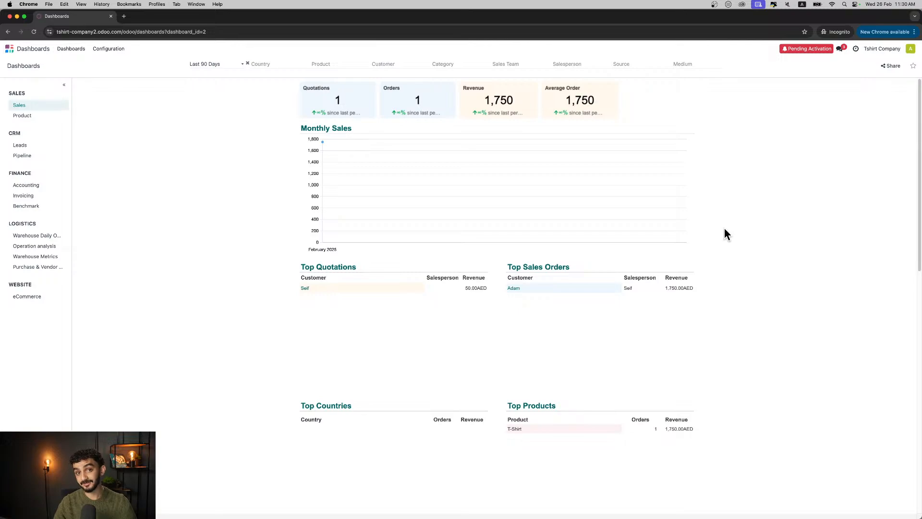
pyautogui.click(515, 290)
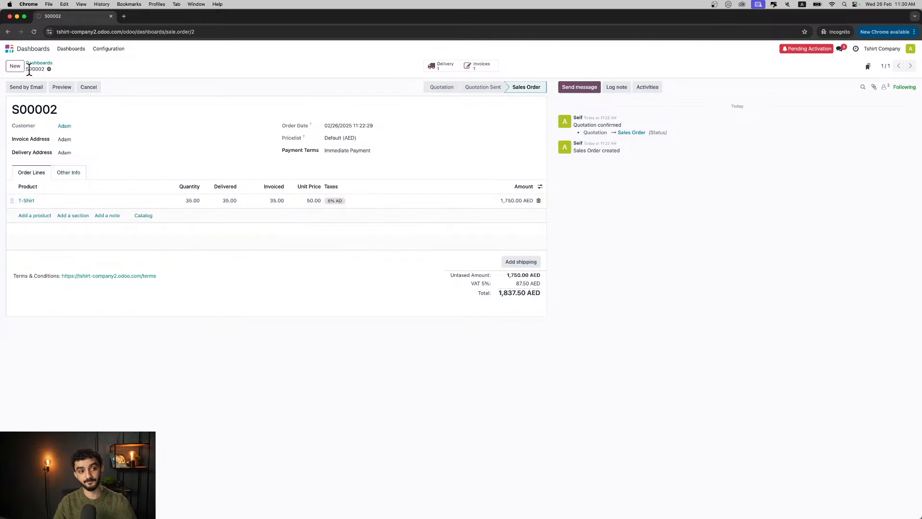
pyautogui.click(33, 67)
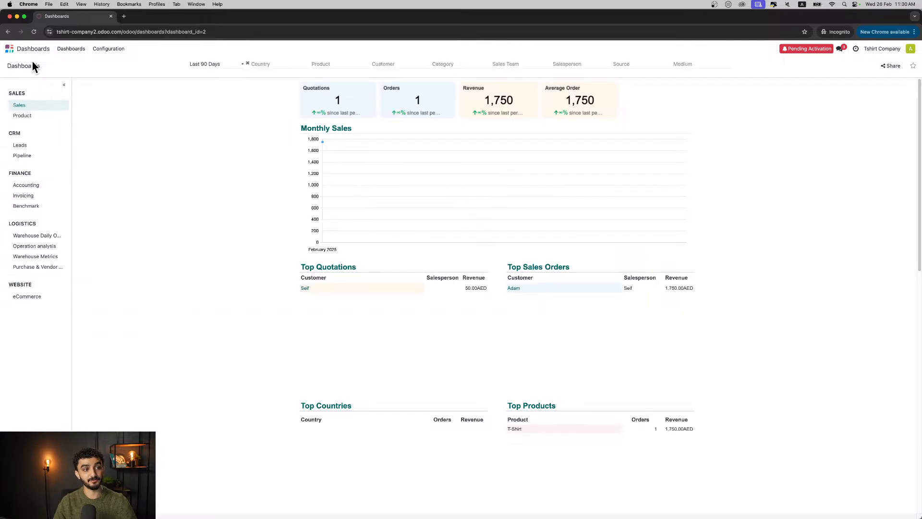
pyautogui.scroll(-1, 415, 259)
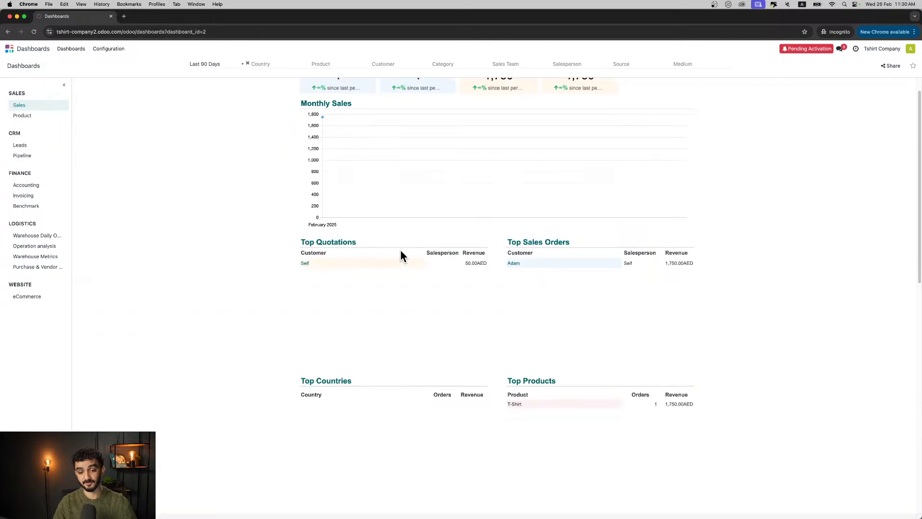
pyautogui.scroll(-8, 512, 308)
pyautogui.scroll(-12, 508, 313)
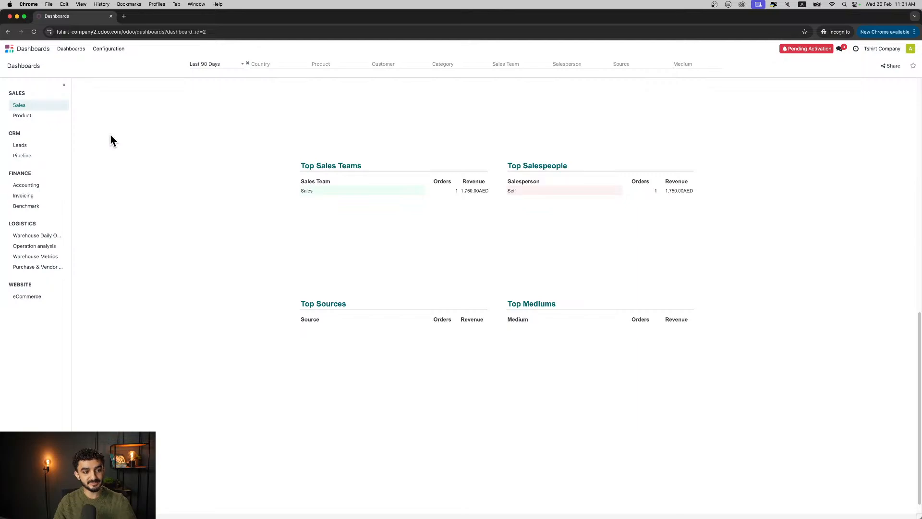
pyautogui.scroll(8, 312, 197)
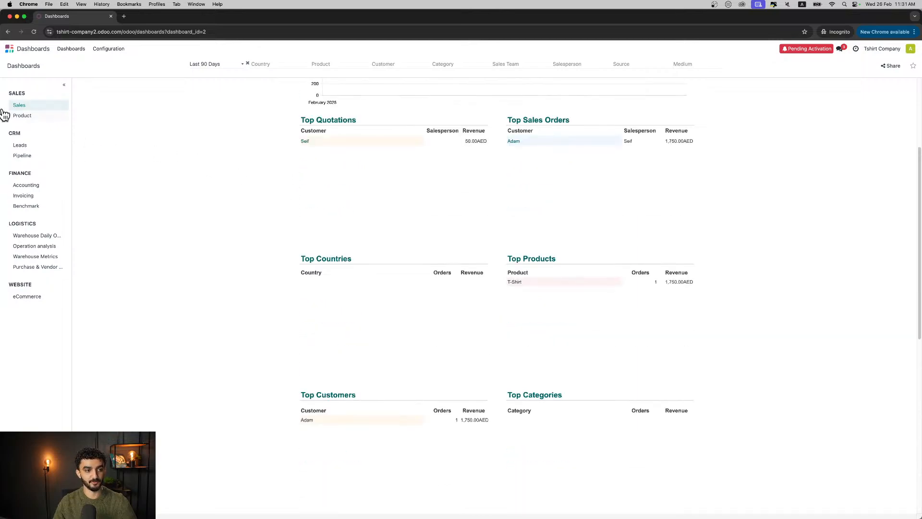
# - View the CRM Leads, Accounting and eCommerce dashboards one after another
pyautogui.click(21, 144)
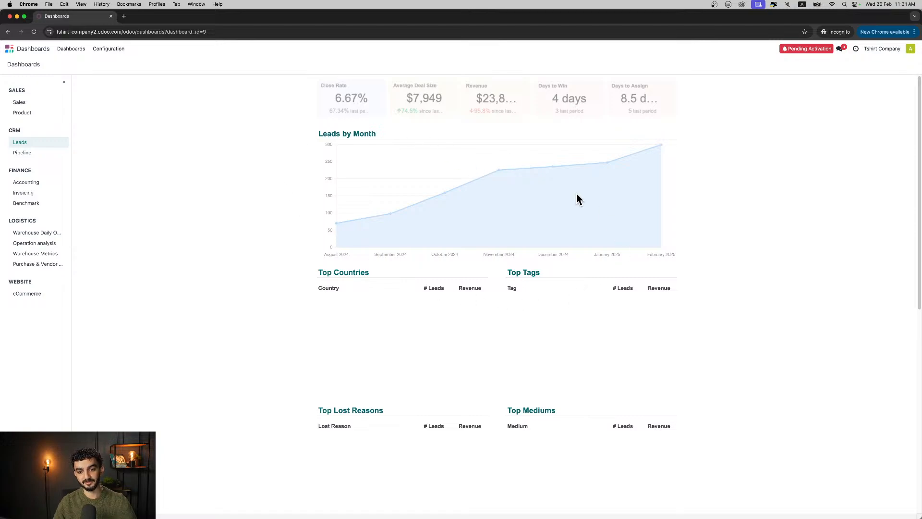
pyautogui.click(45, 182)
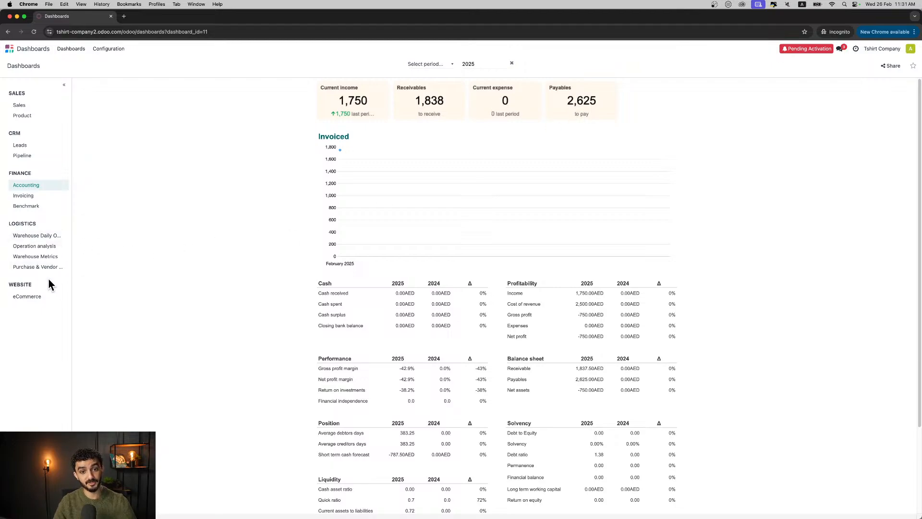
pyautogui.click(32, 300)
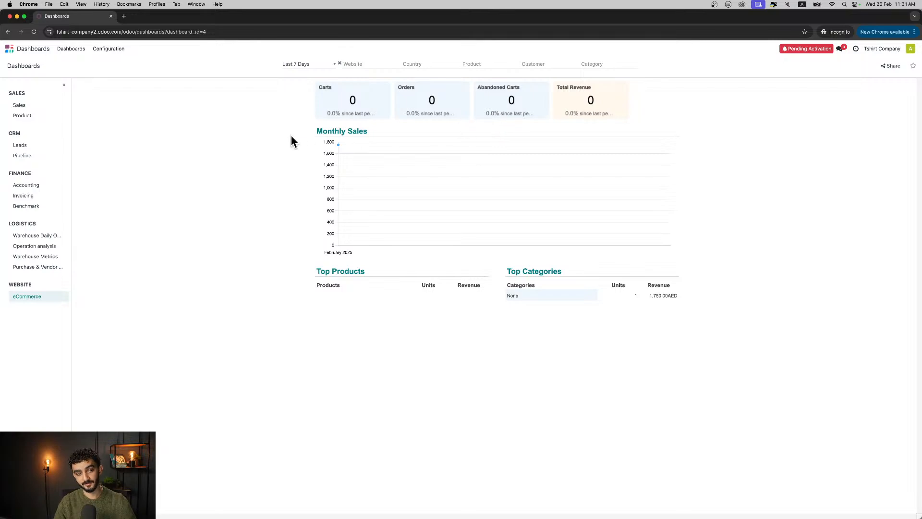
# - Examine the Website app's analytics report, including visitors, sources, top pages, locations and devices, then return to the apps overview
pyautogui.click(23, 48)
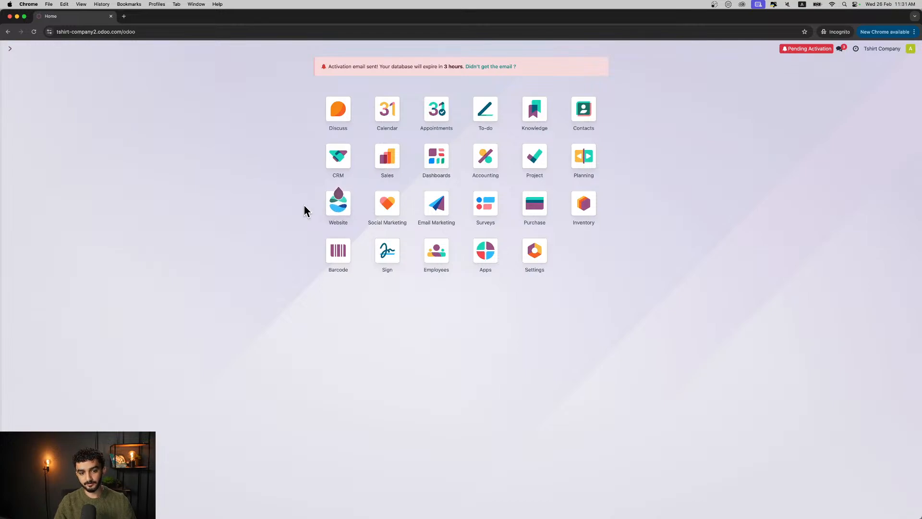
pyautogui.click(345, 210)
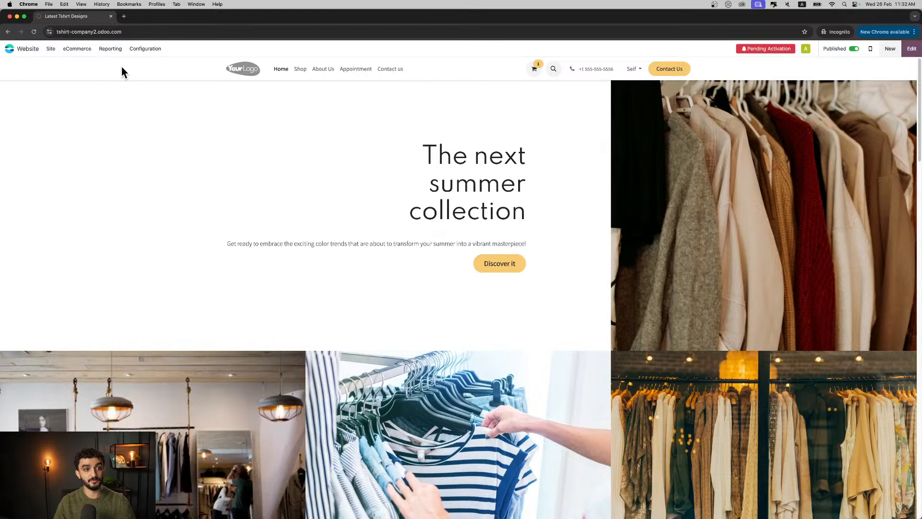
pyautogui.click(112, 50)
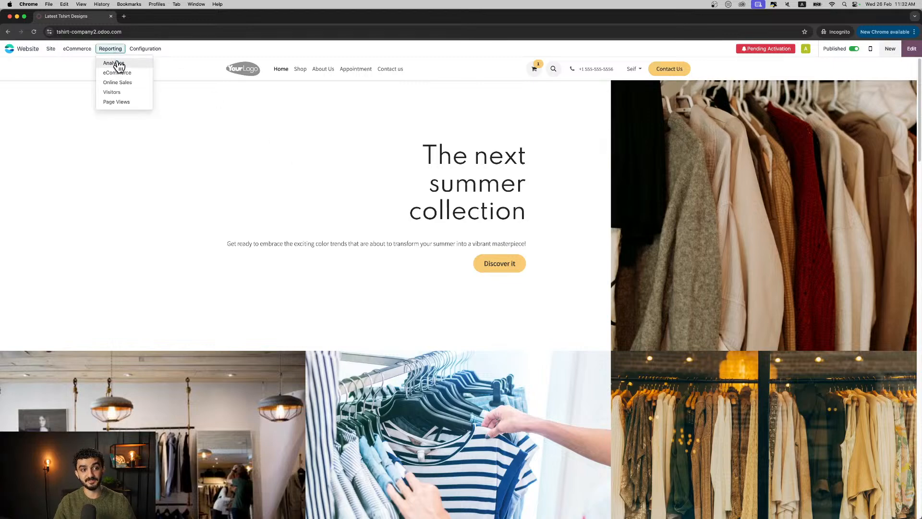
pyautogui.click(123, 63)
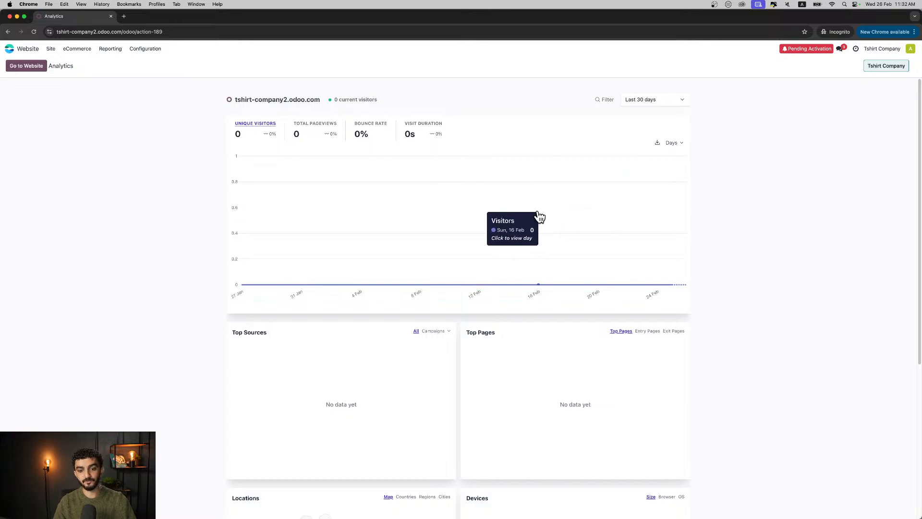
pyautogui.scroll(-5, 523, 216)
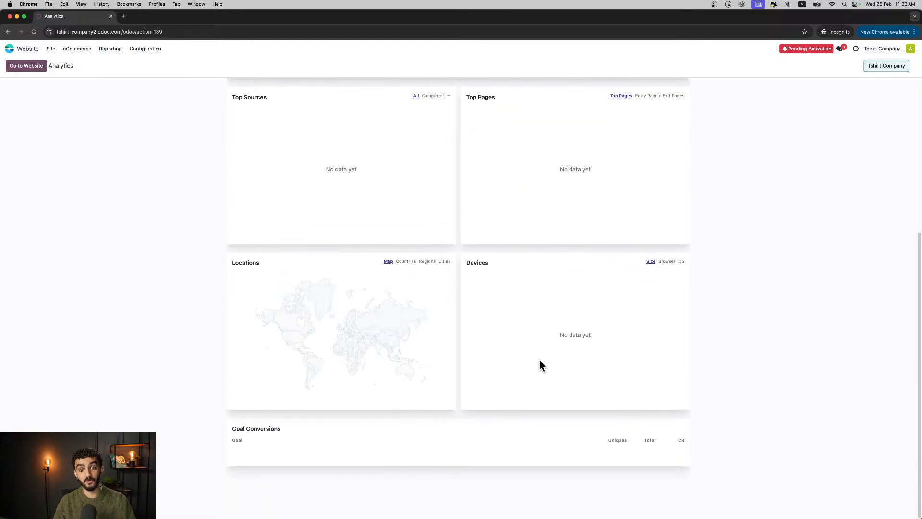
pyautogui.scroll(2, 540, 363)
pyautogui.scroll(4, 633, 340)
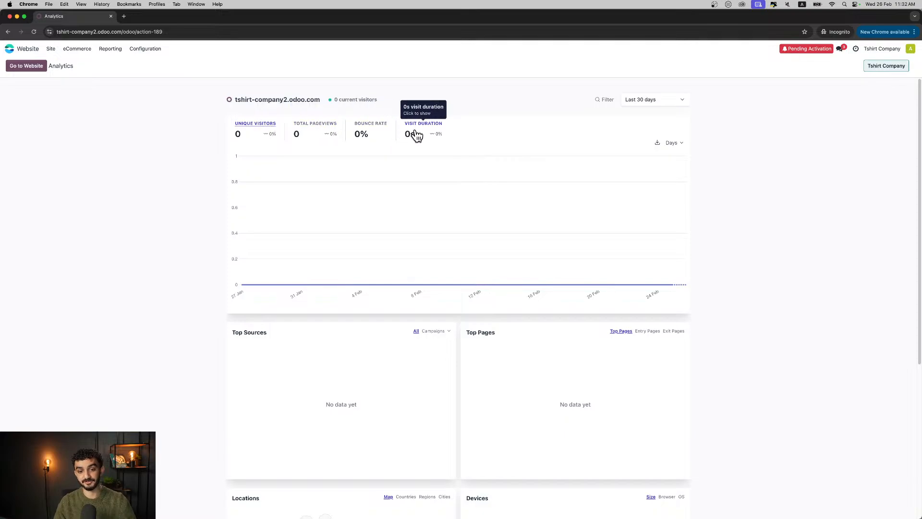
pyautogui.scroll(-5, 416, 136)
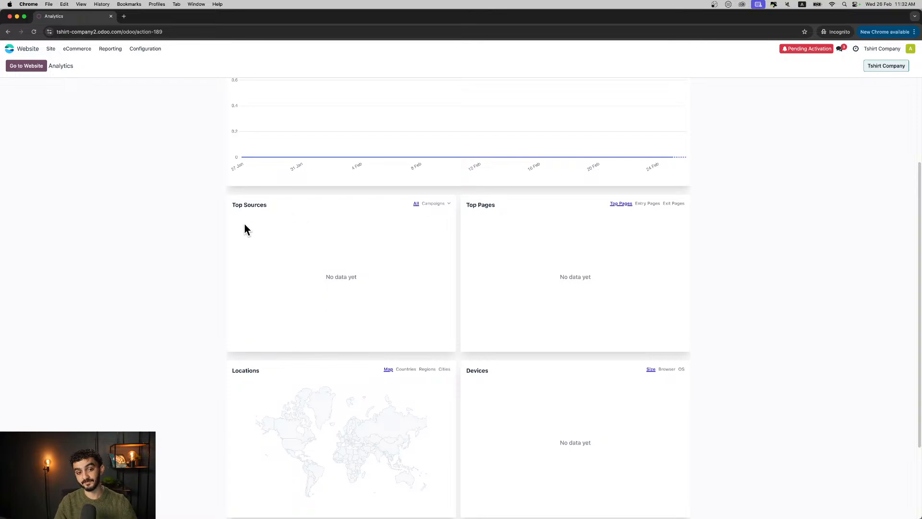
pyautogui.scroll(-3, 534, 264)
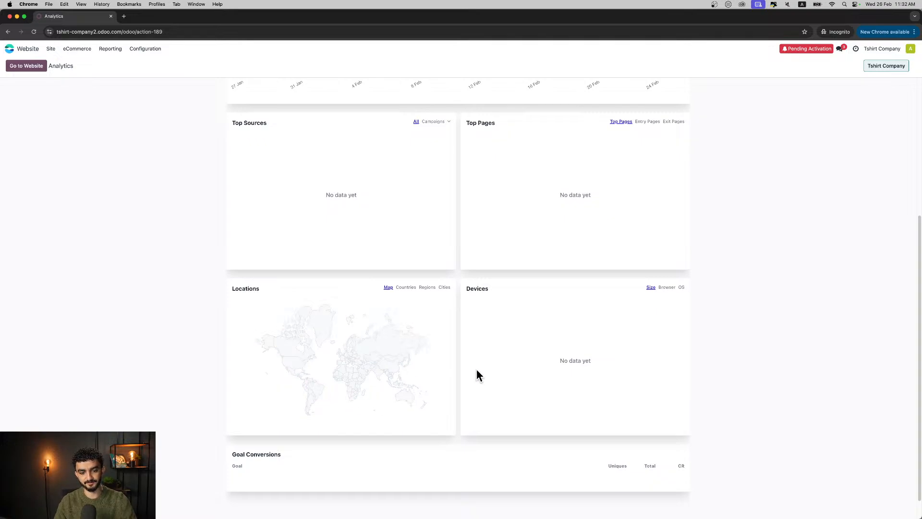
pyautogui.scroll(-1, 480, 370)
pyautogui.scroll(4, 480, 370)
pyautogui.click(9, 48)
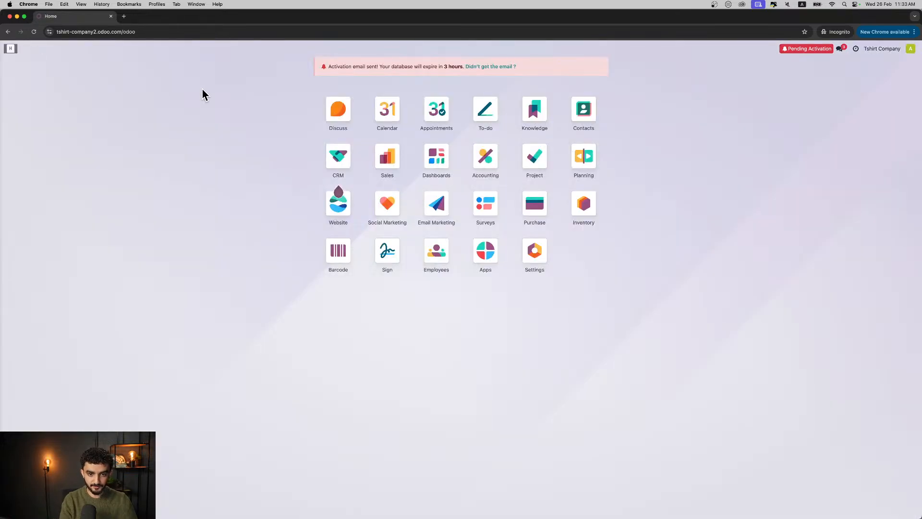
pyautogui.hotkey('ctrl', 'Right')
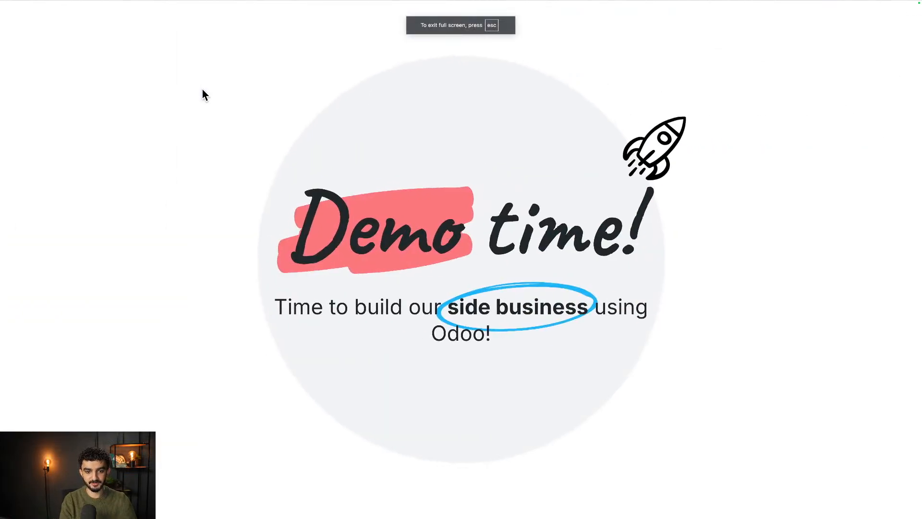
pyautogui.press('Right')
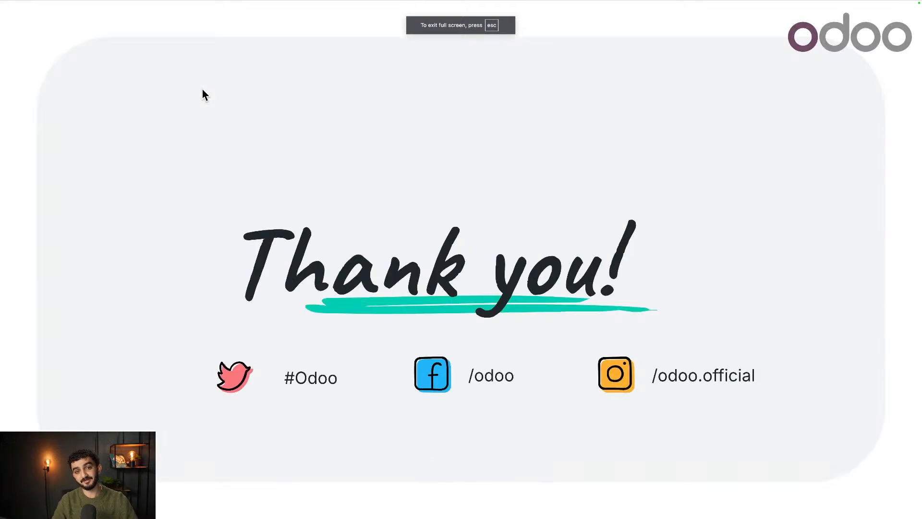